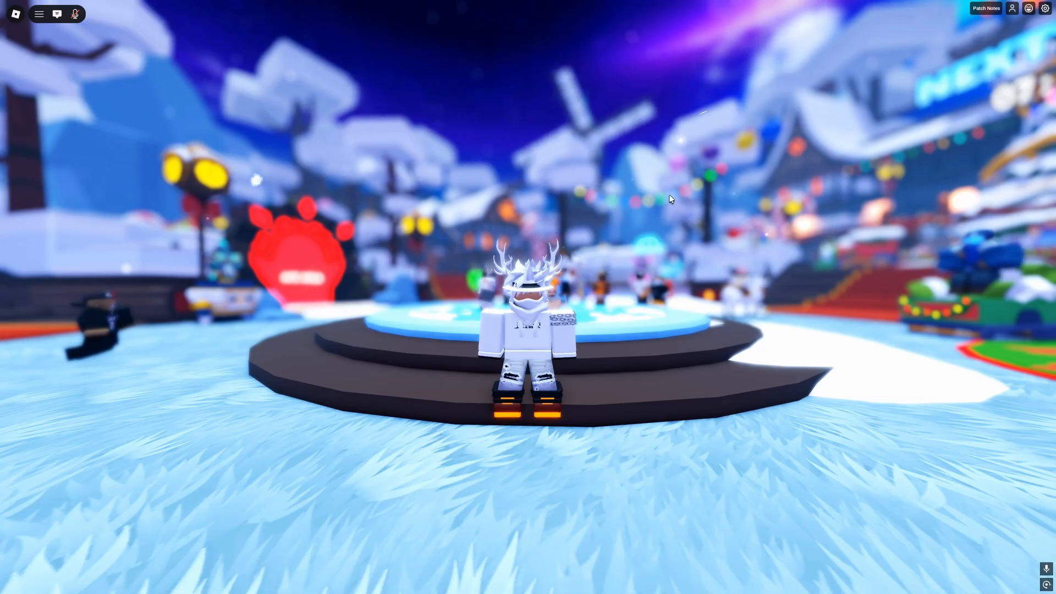
Look through the DaVinci Resolve and File menus of the empty Untitled Project 23
{"action": "scroll", "coordinate": [658, 282], "scroll_direction": "up", "scroll_amount": 10}
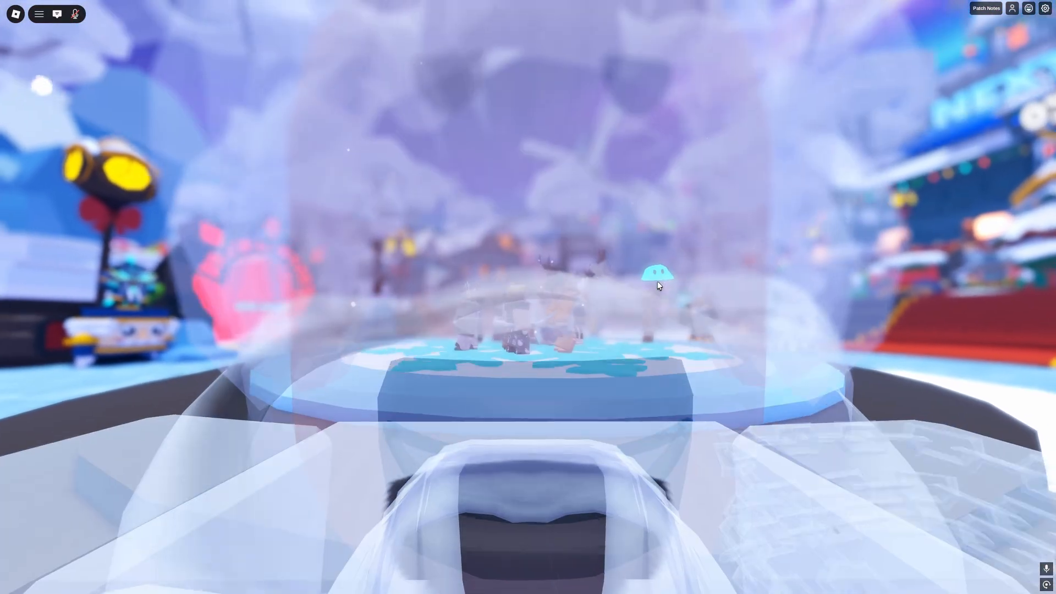
{"action": "scroll", "coordinate": [658, 281], "scroll_direction": "down", "scroll_amount": 1}
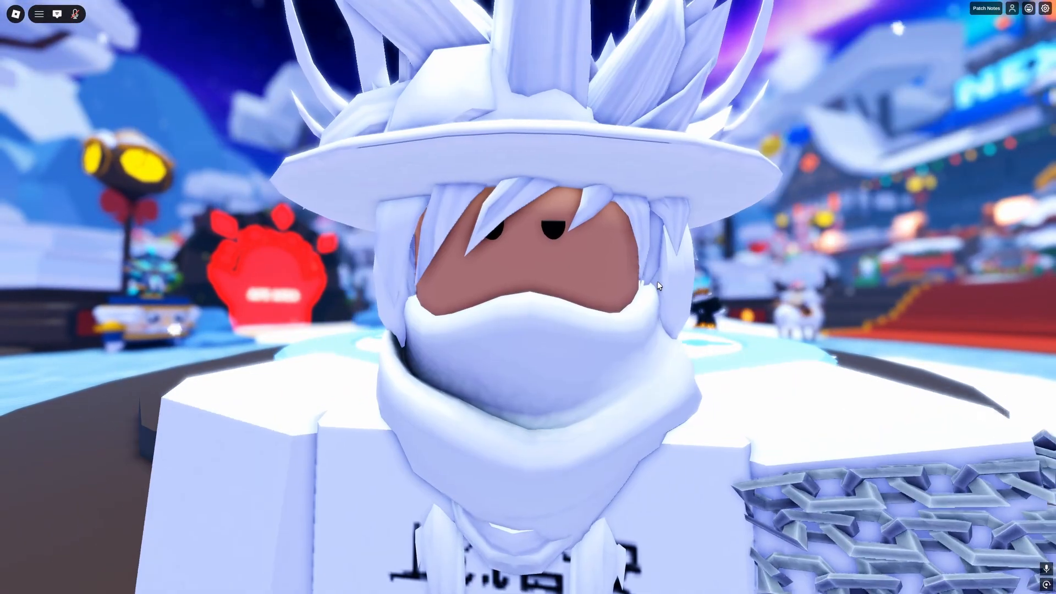
{"action": "scroll", "coordinate": [658, 282], "scroll_direction": "up", "scroll_amount": 1}
{"action": "scroll", "coordinate": [660, 285], "scroll_direction": "down", "scroll_amount": 5}
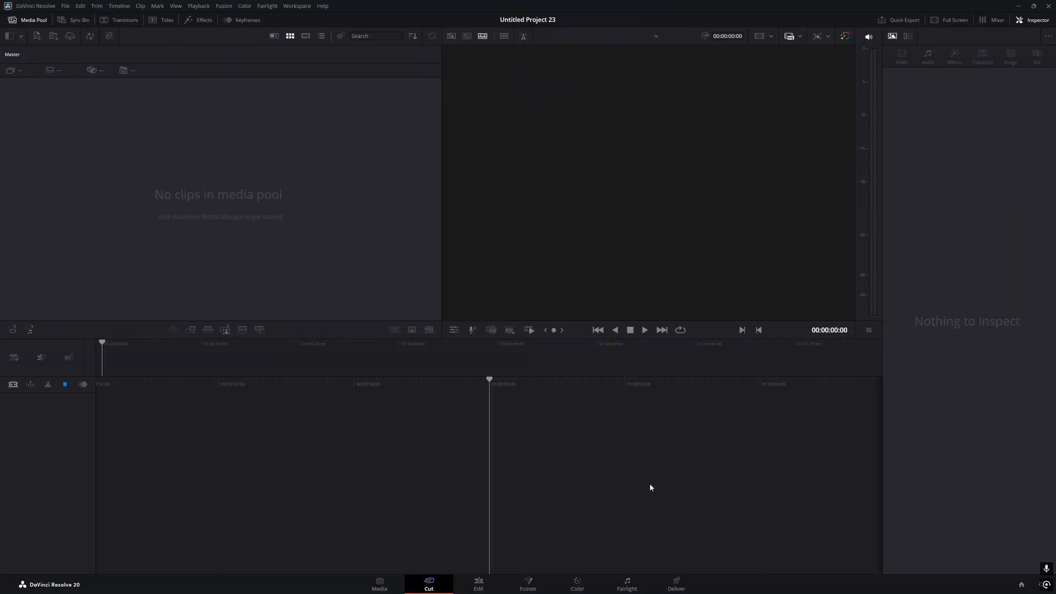
{"action": "left_click", "coordinate": [48, 5]}
{"action": "left_click", "coordinate": [37, 7]}
{"action": "left_click", "coordinate": [32, 8]}
{"action": "left_click", "coordinate": [33, 7]}
Search Windows for 'movav', then cancel the search
{"action": "key", "text": "super"}
{"action": "type", "text": "movav"}
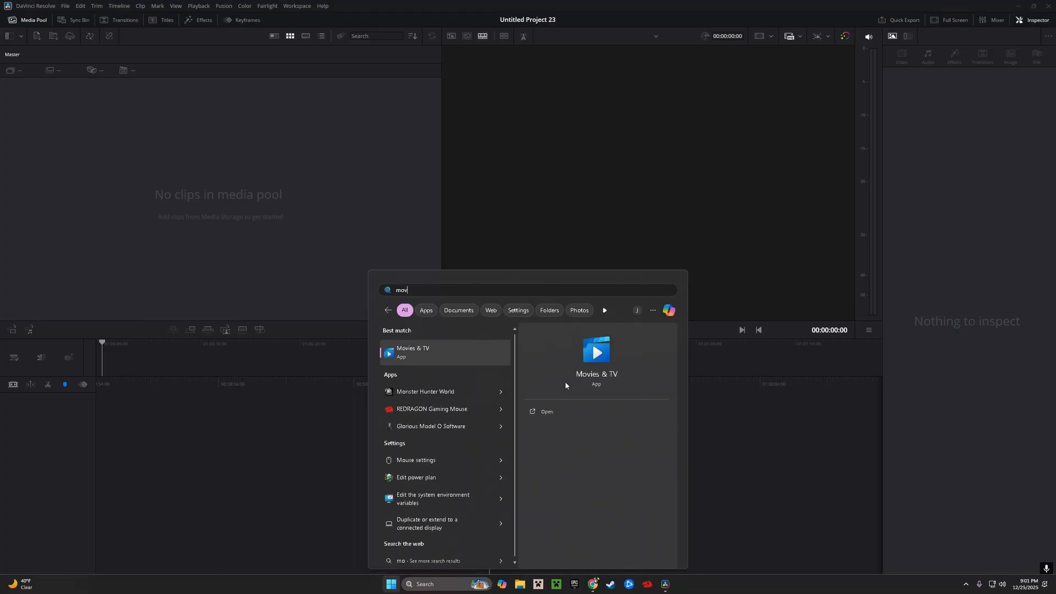
{"action": "key", "text": "BackSpace"}
{"action": "key", "text": "BackSpace"}
{"action": "key", "text": "BackSpace"}
{"action": "key", "text": "BackSpace"}
{"action": "key", "text": "BackSpace"}
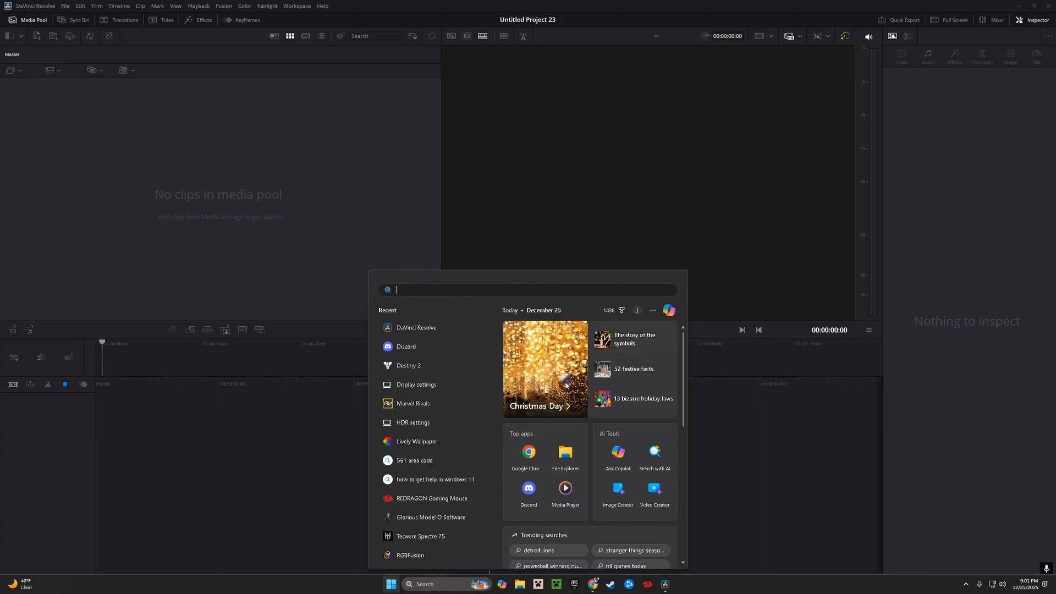
{"action": "key", "text": "Escape"}
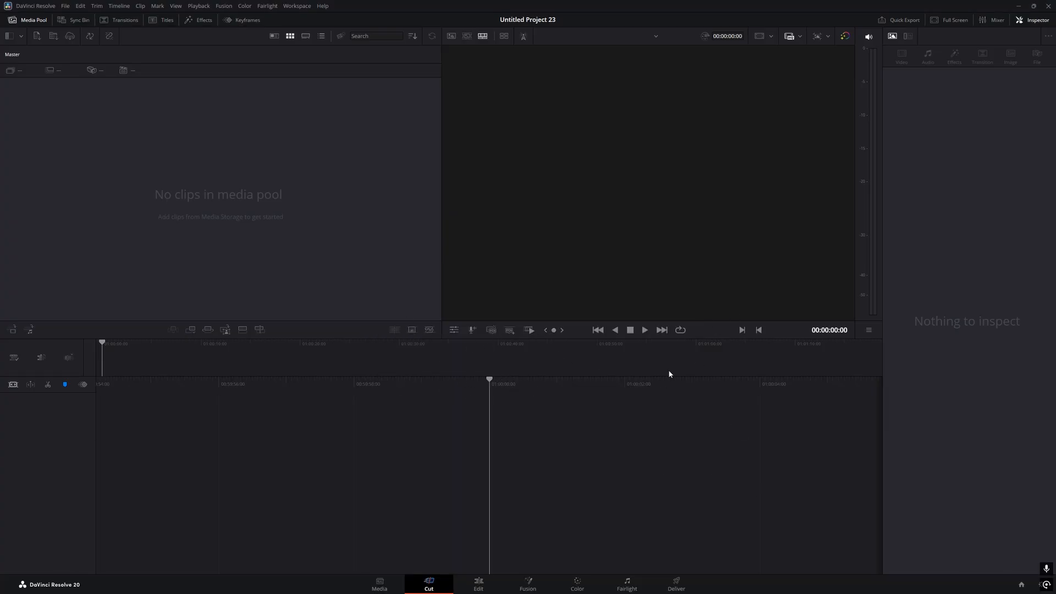
Open File Explorer at the Videos folder
{"action": "left_click", "coordinate": [38, 7]}
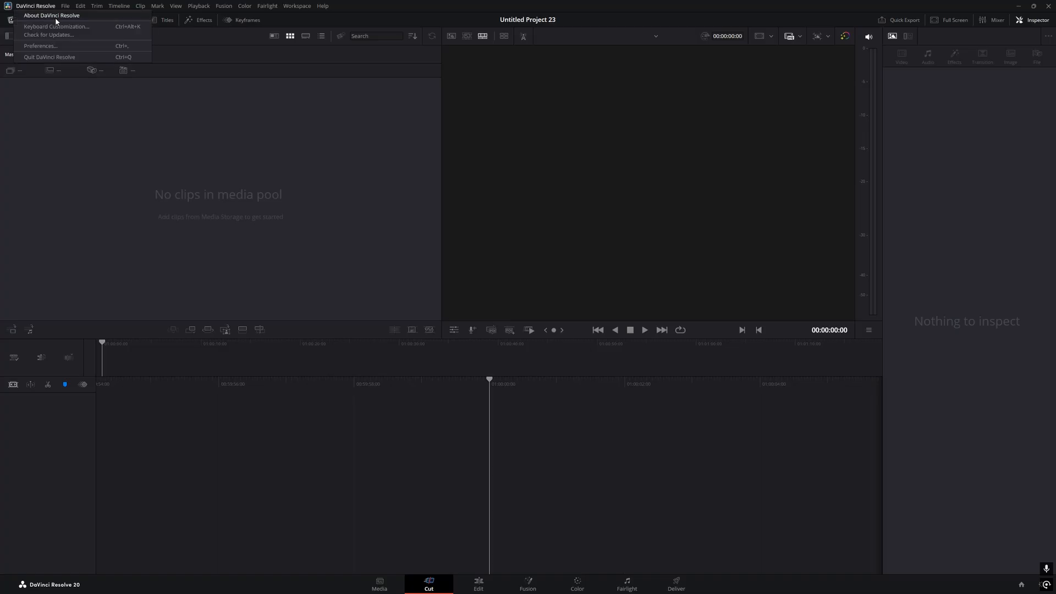
{"action": "mouse_move", "coordinate": [65, 6]}
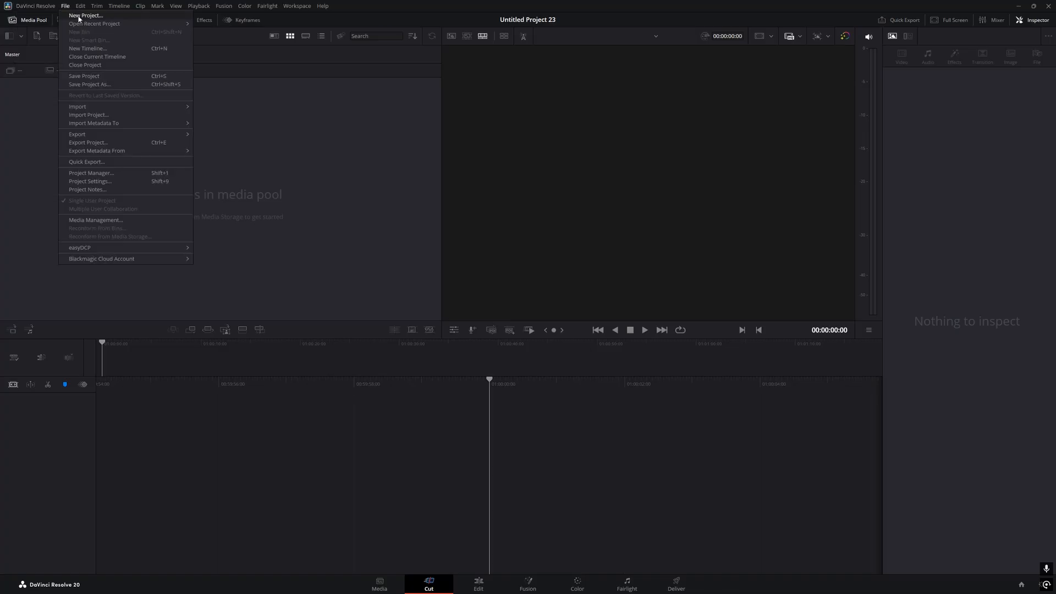
{"action": "mouse_move", "coordinate": [33, 10]}
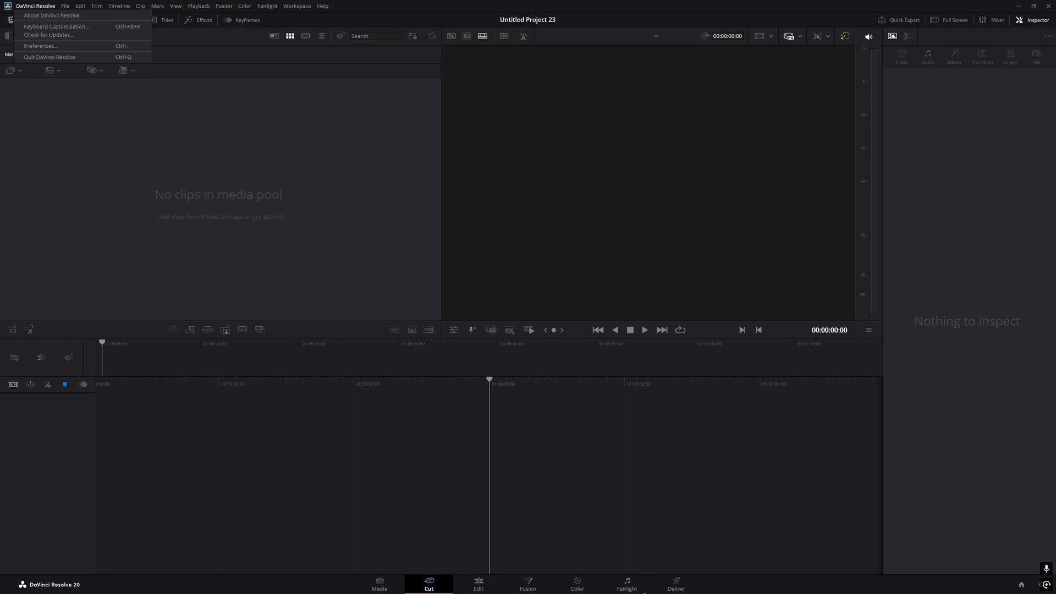
{"action": "key", "text": "super"}
{"action": "left_click", "coordinate": [522, 584]}
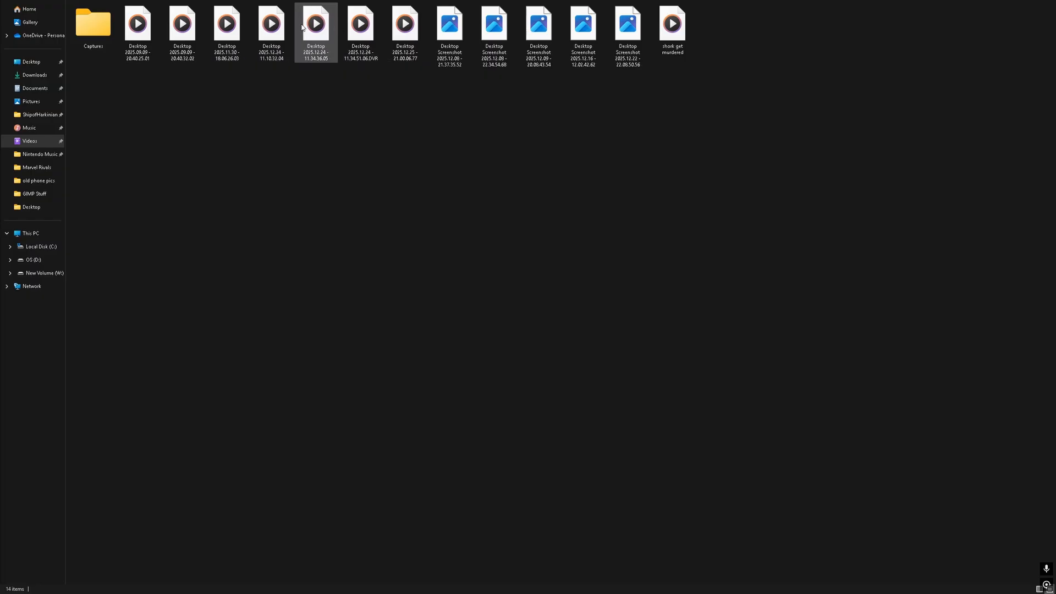
Put Desktop 2025.12.24 - 11.10.32.04.mp4 on the Resolve timeline and change the project frame rate to match
{"action": "left_click_drag", "start_coordinate": [271, 83], "coordinate": [360, 124]}
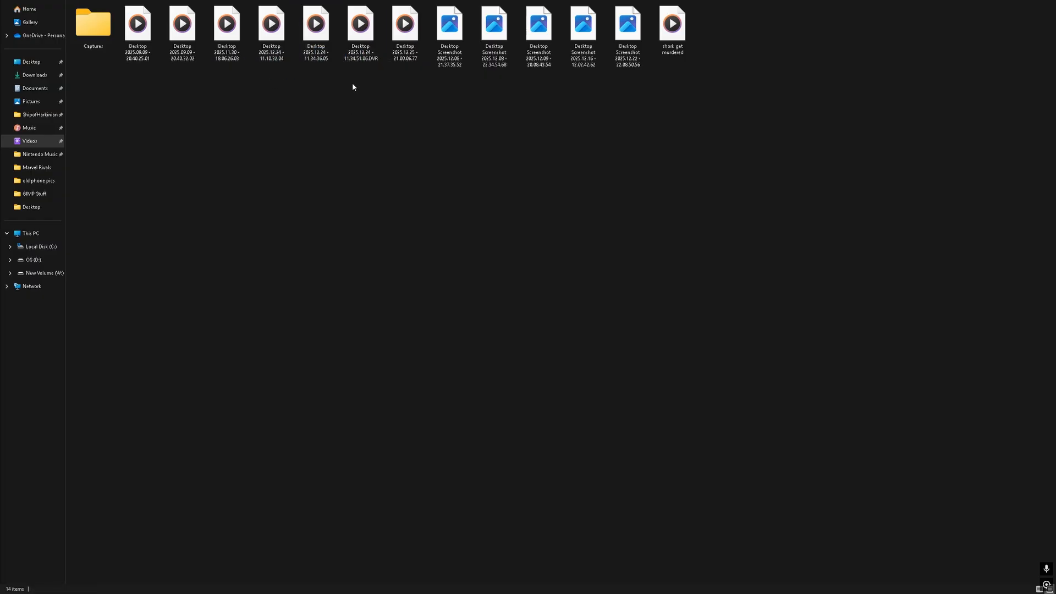
{"action": "left_click_drag", "start_coordinate": [280, 78], "coordinate": [355, 50]}
{"action": "left_click", "coordinate": [277, 66]}
{"action": "left_click", "coordinate": [272, 51]}
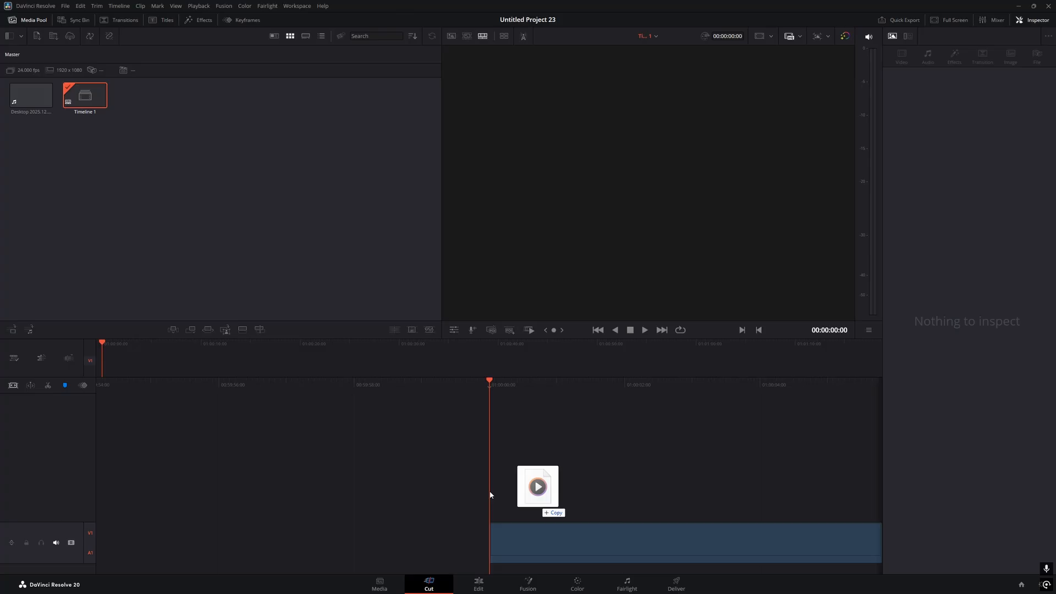
{"action": "left_click_drag", "start_coordinate": [535, 488], "coordinate": [488, 493]}
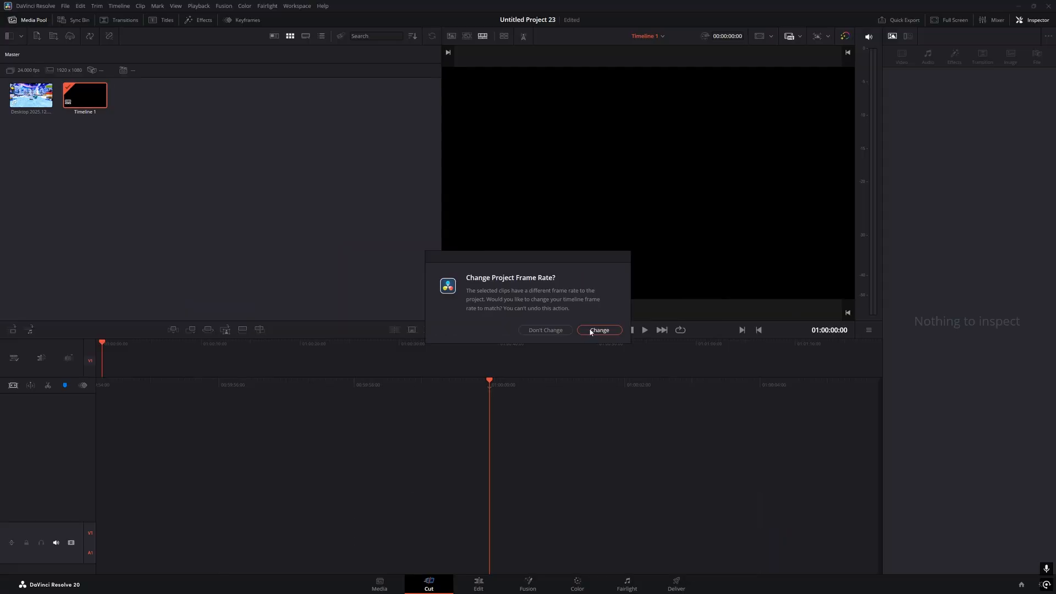
{"action": "left_click", "coordinate": [699, 380]}
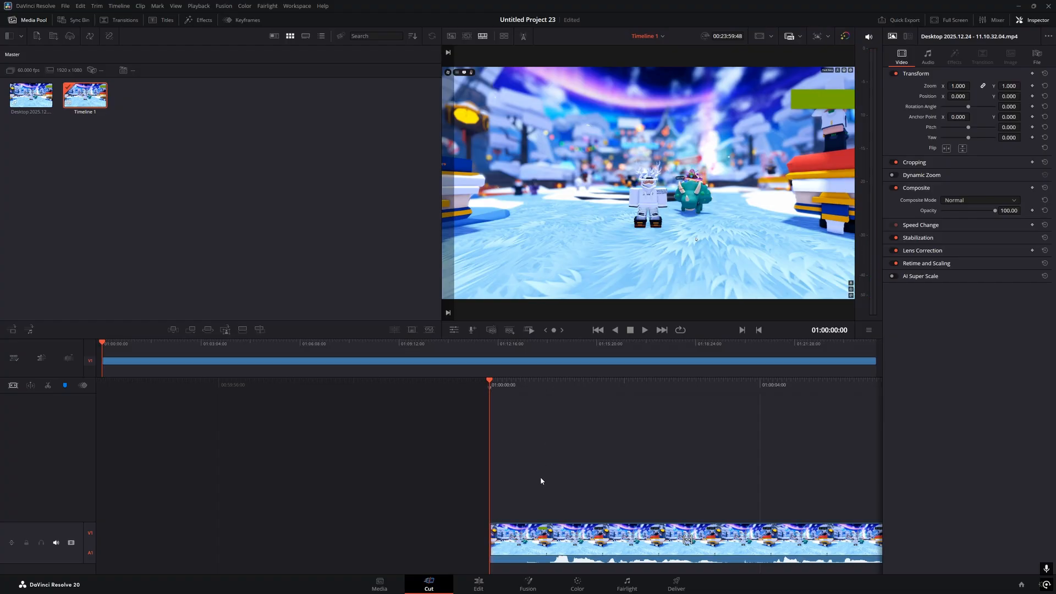
Select the gameplay clip and turn on ripple editing
{"action": "left_click", "coordinate": [578, 559]}
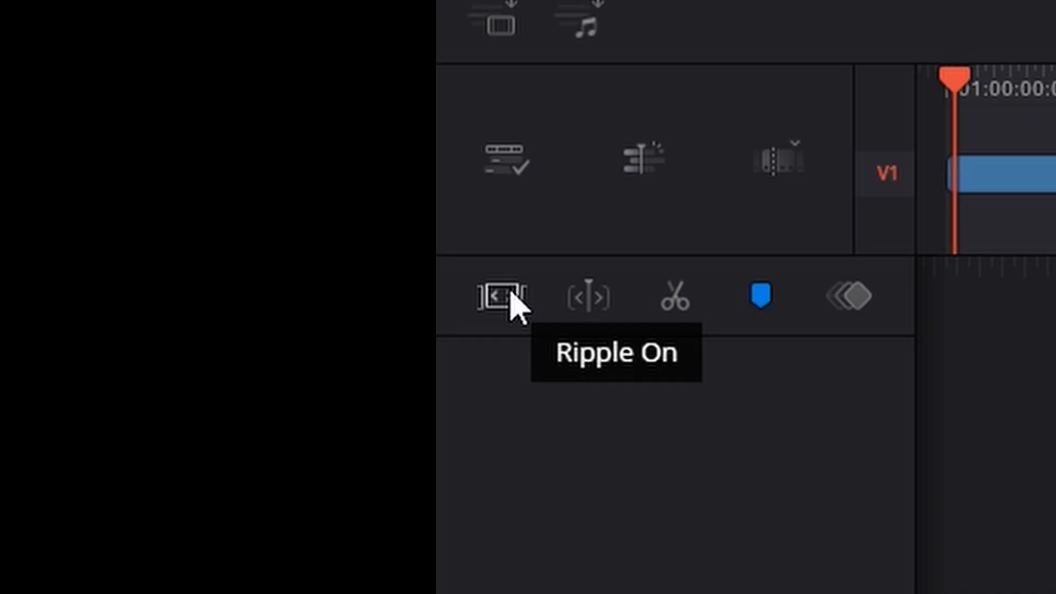
{"action": "left_click", "coordinate": [511, 295]}
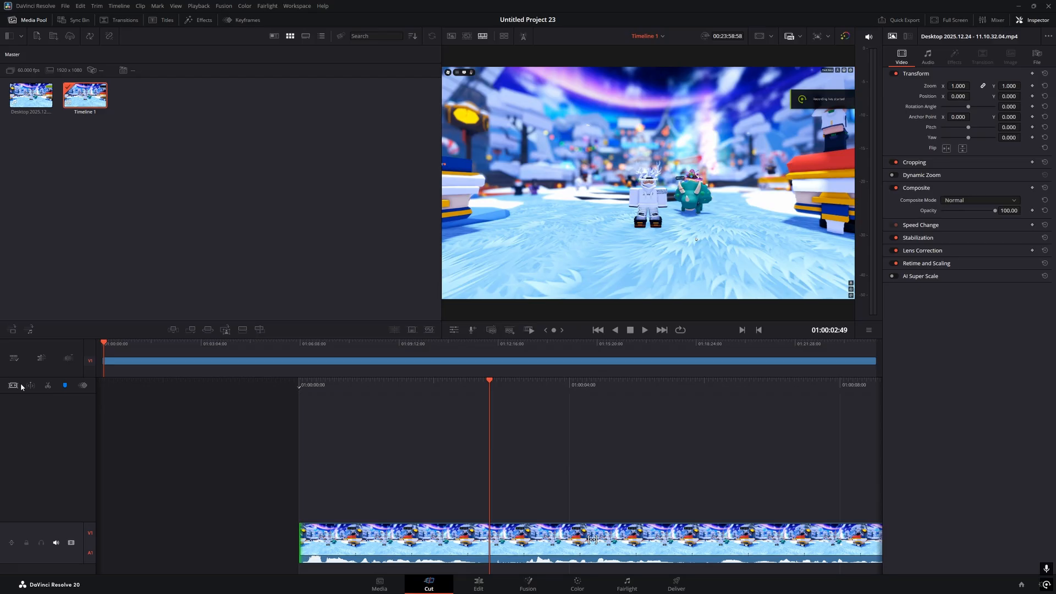
{"action": "left_click_drag", "start_coordinate": [501, 389], "coordinate": [507, 389]}
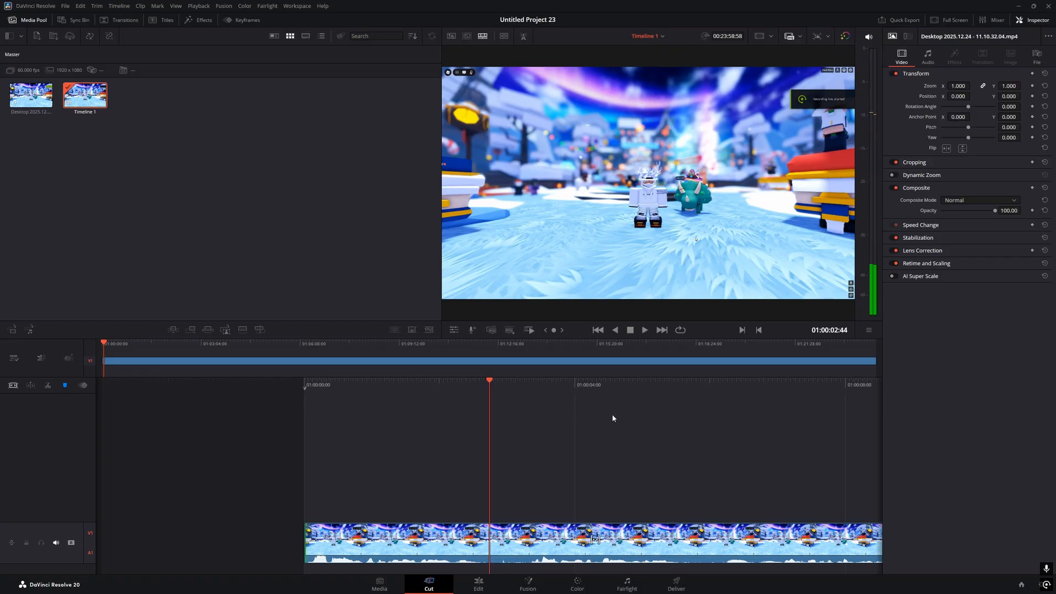
{"action": "left_click_drag", "start_coordinate": [573, 389], "coordinate": [975, 467]}
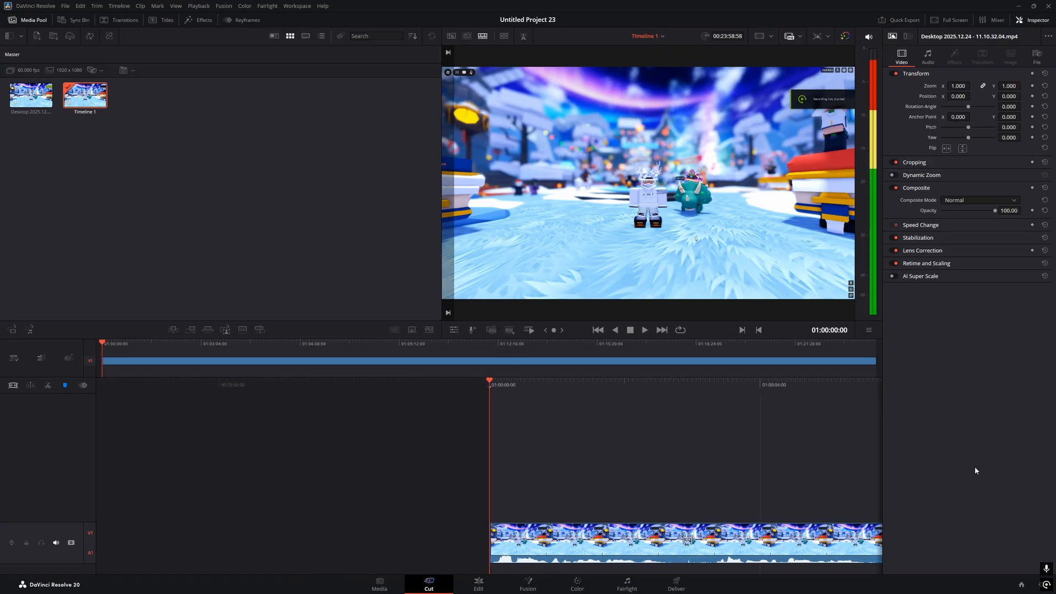
{"action": "left_click_drag", "start_coordinate": [537, 386], "coordinate": [441, 392]}
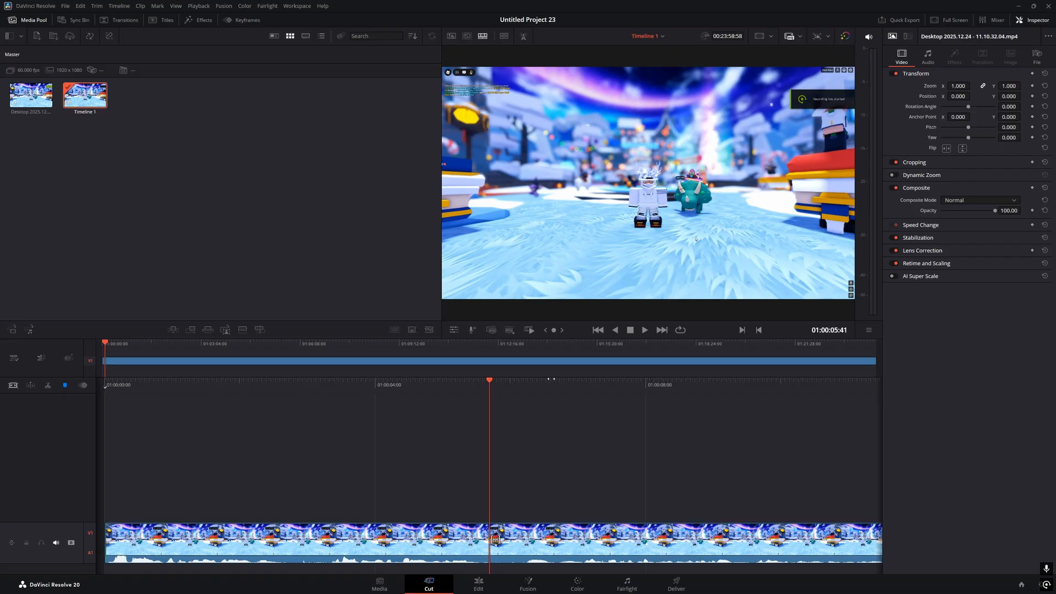
Play from the start and blade the clip twice near 01:00:02, selecting the short middle piece
{"action": "key", "text": "Home"}
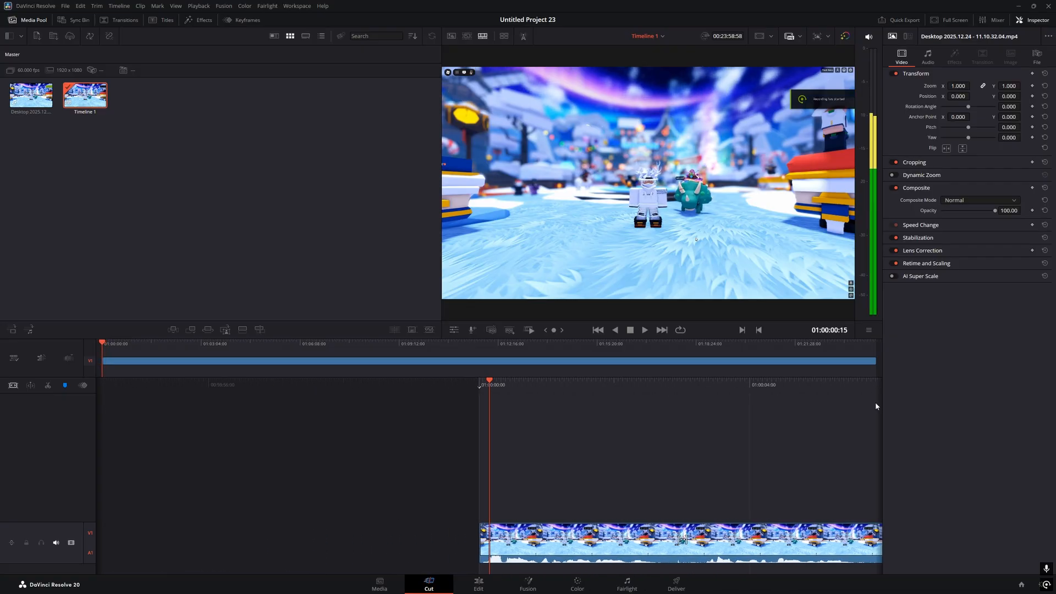
{"action": "key", "text": "space"}
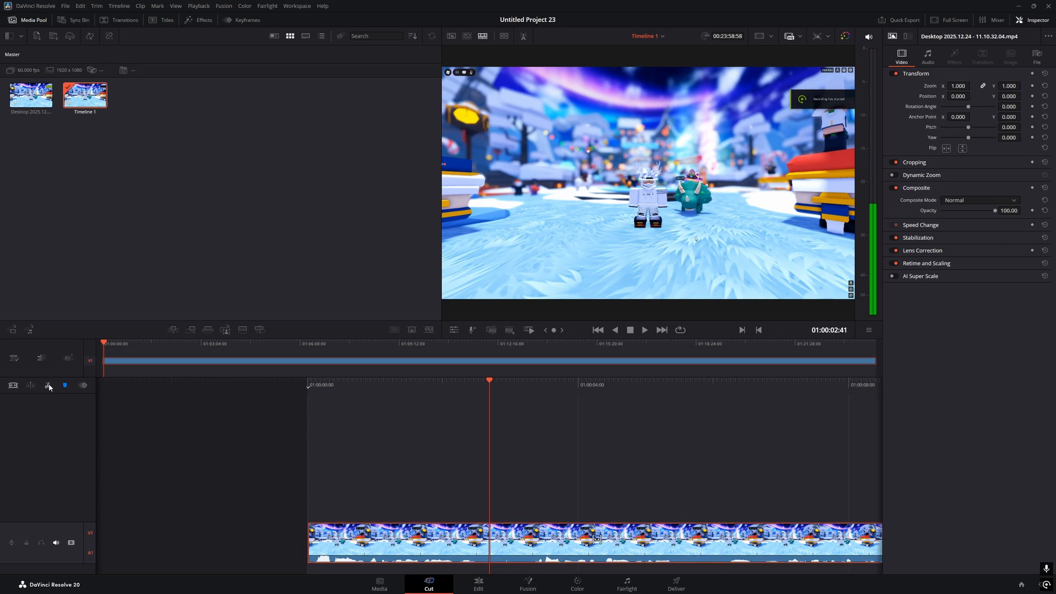
{"action": "left_click", "coordinate": [48, 386]}
{"action": "key", "text": "space"}
{"action": "key", "text": "space"}
{"action": "left_click", "coordinate": [48, 386]}
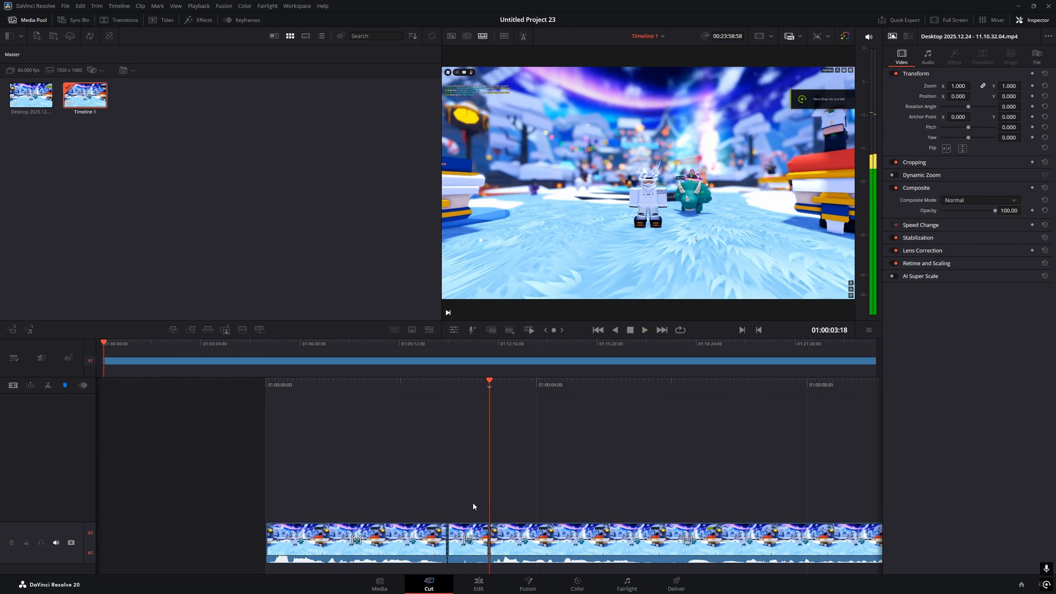
{"action": "left_click_drag", "start_coordinate": [474, 506], "coordinate": [471, 564]}
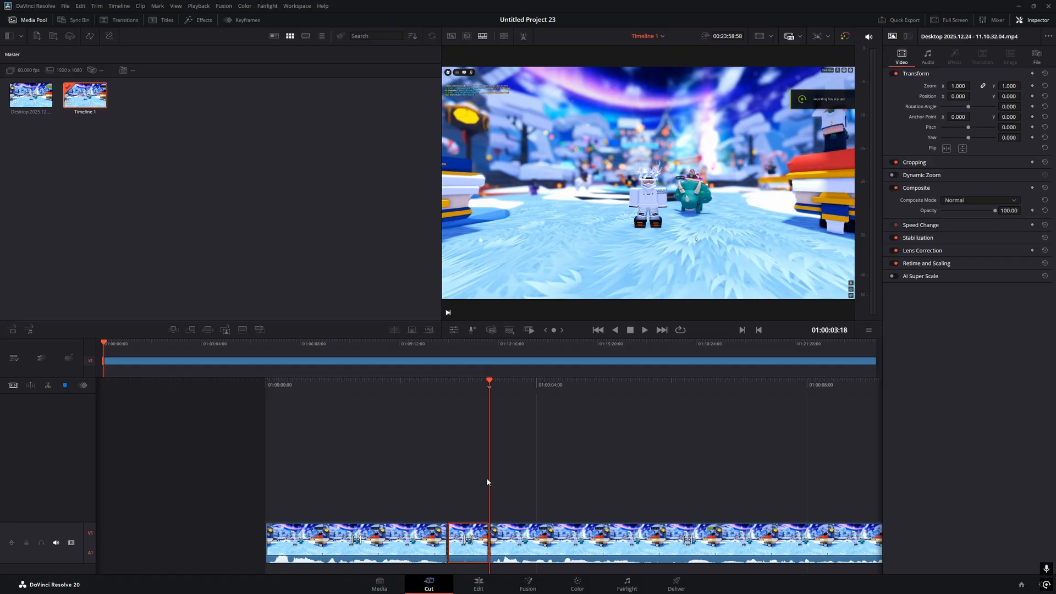
Play the patch-notes footage and ripple-trim the clip start up to the unwanted section
{"action": "scroll", "coordinate": [488, 478], "scroll_direction": "down", "scroll_amount": 10}
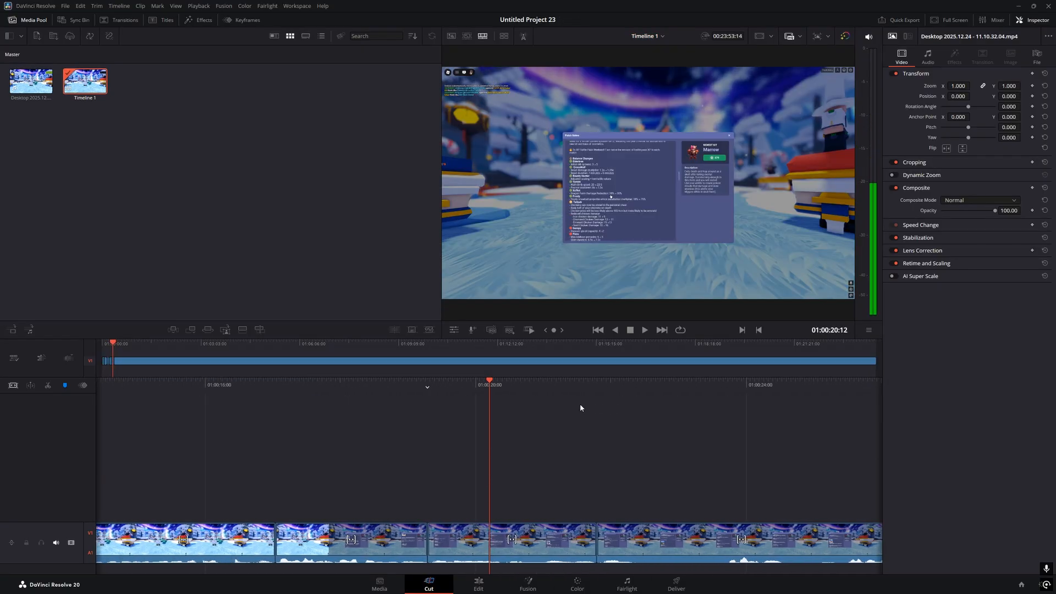
{"action": "key", "text": "space"}
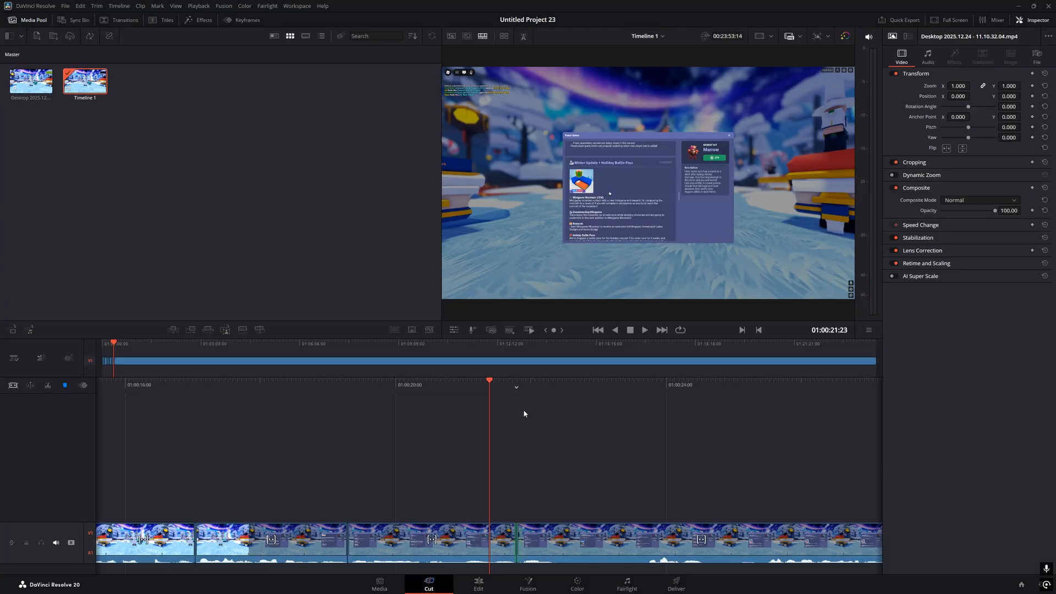
{"action": "key", "text": "space"}
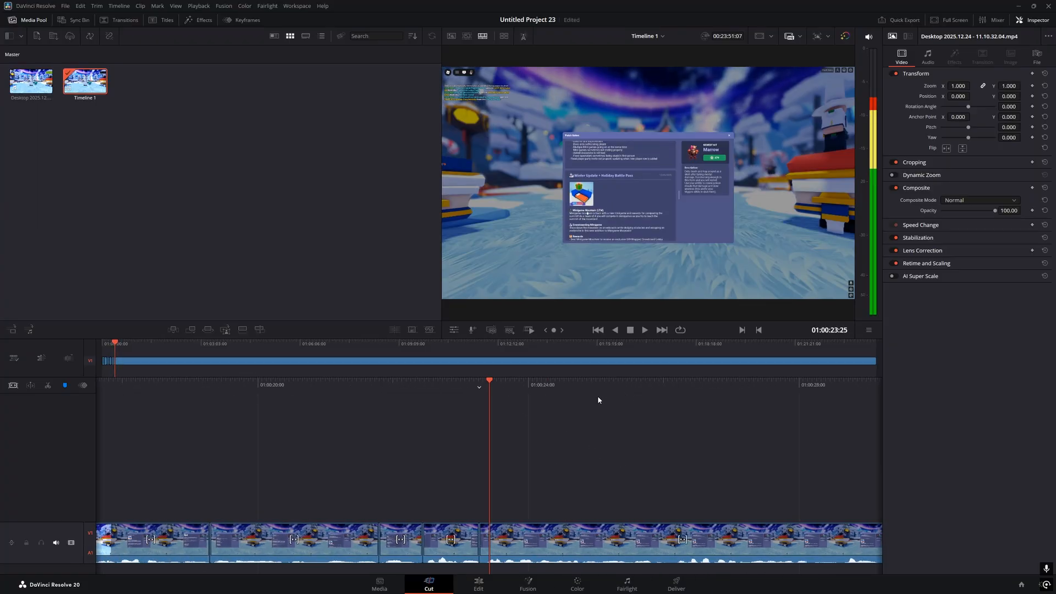
{"action": "key", "text": "ctrl+shift+["}
{"action": "key", "text": "shift+Left"}
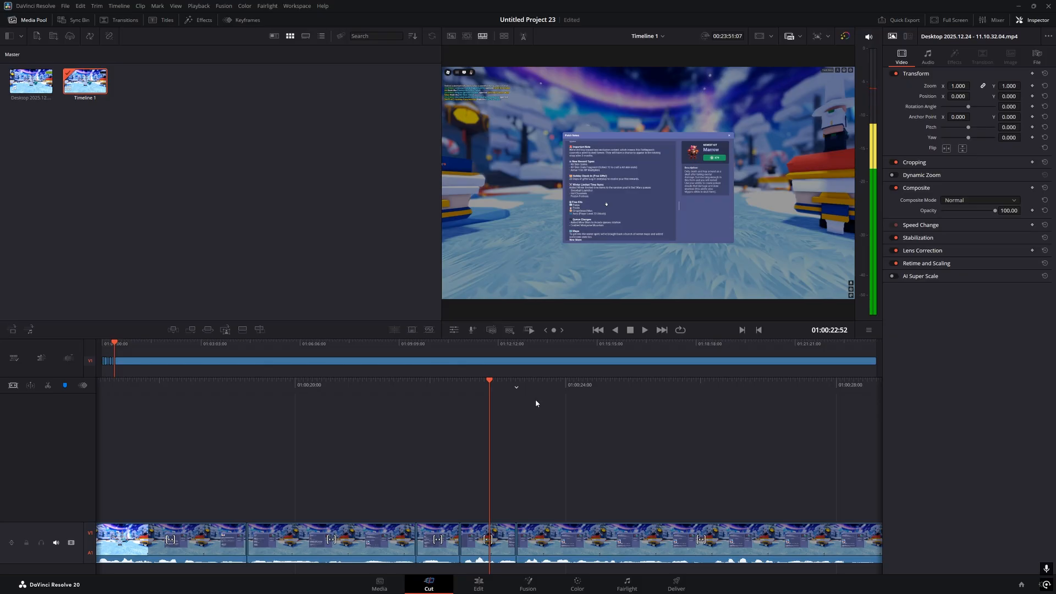
{"action": "key", "text": "space"}
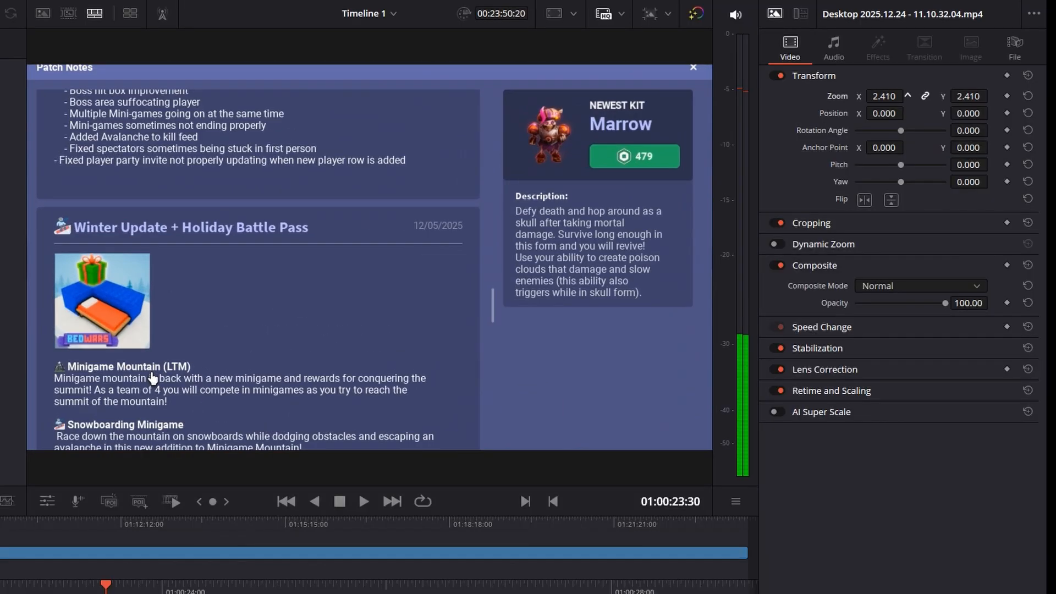
Zoom the patch-notes clip to 2.000 with Position Y 45 and play it back
{"action": "left_click_drag", "start_coordinate": [885, 97], "coordinate": [861, 97]}
{"action": "left_click_drag", "start_coordinate": [969, 114], "coordinate": [1054, 115]}
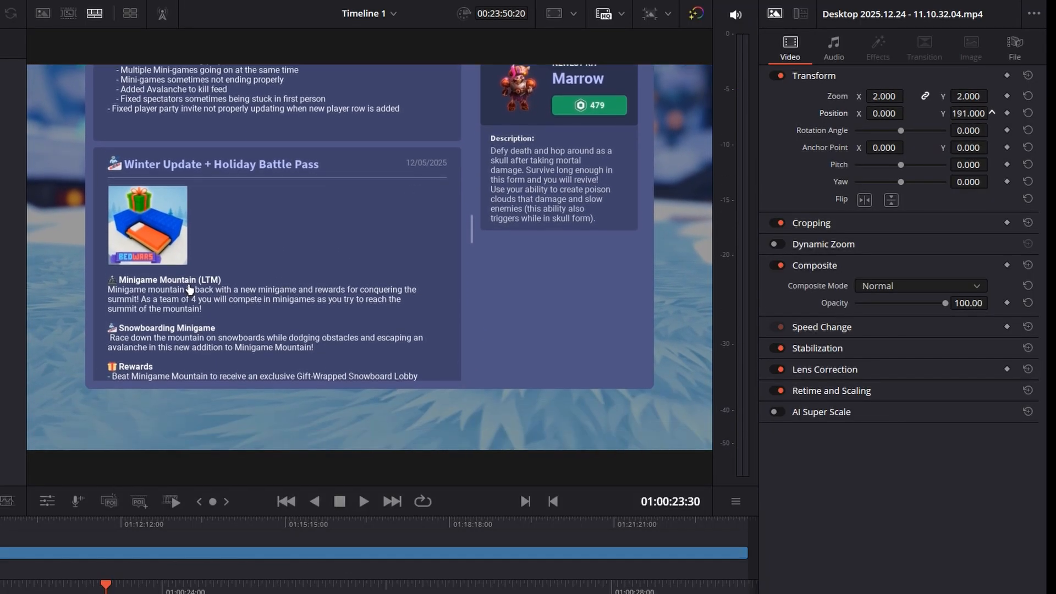
{"action": "left_click_drag", "start_coordinate": [190, 289], "coordinate": [189, 341]}
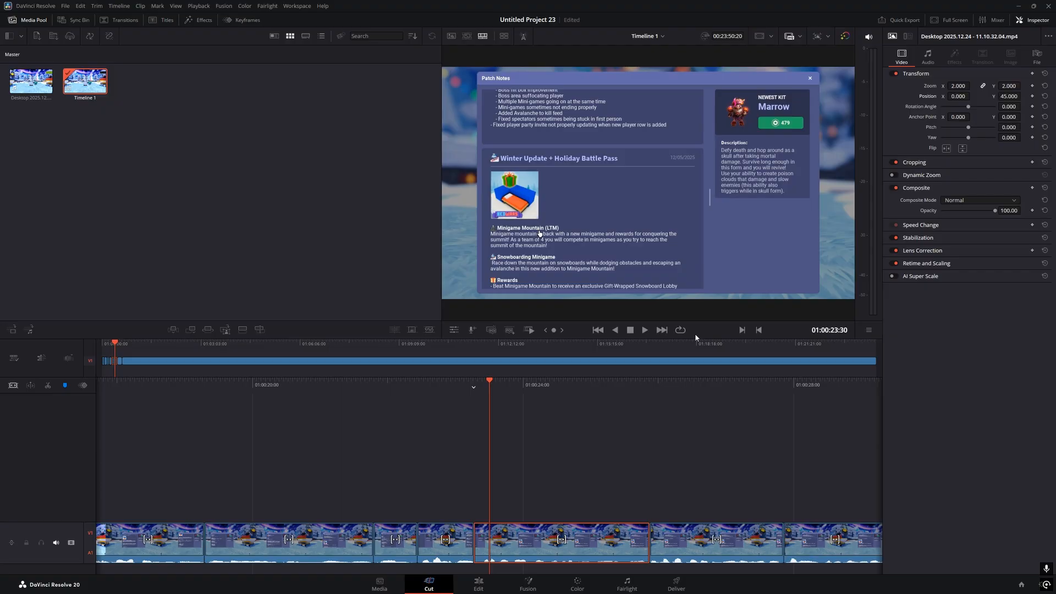
{"action": "key", "text": "space"}
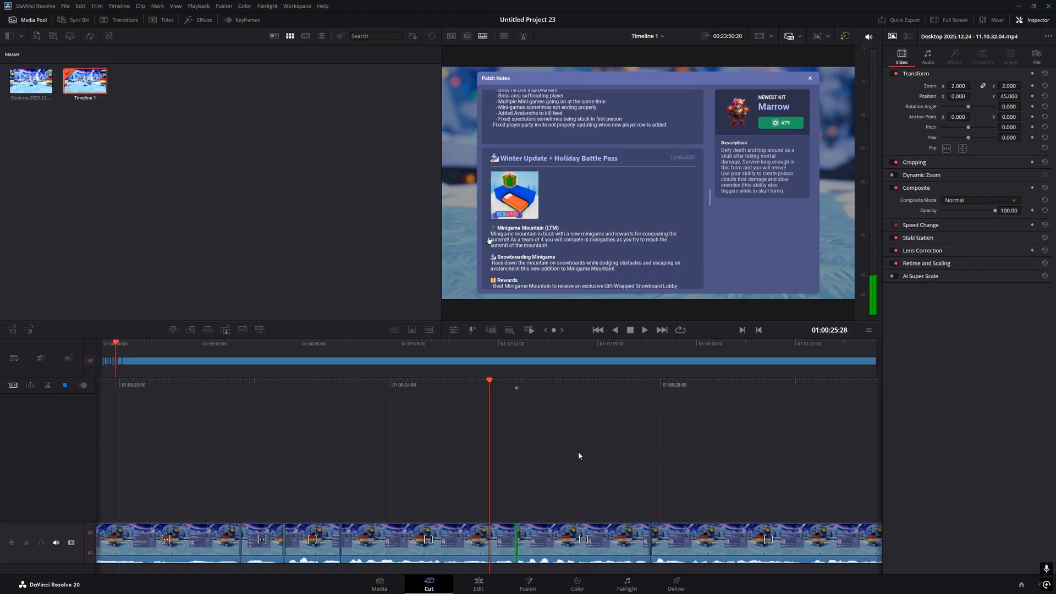
Zoom the next patch-notes clip to 2.000 and return to the timeline start
{"action": "left_click", "coordinate": [536, 524]}
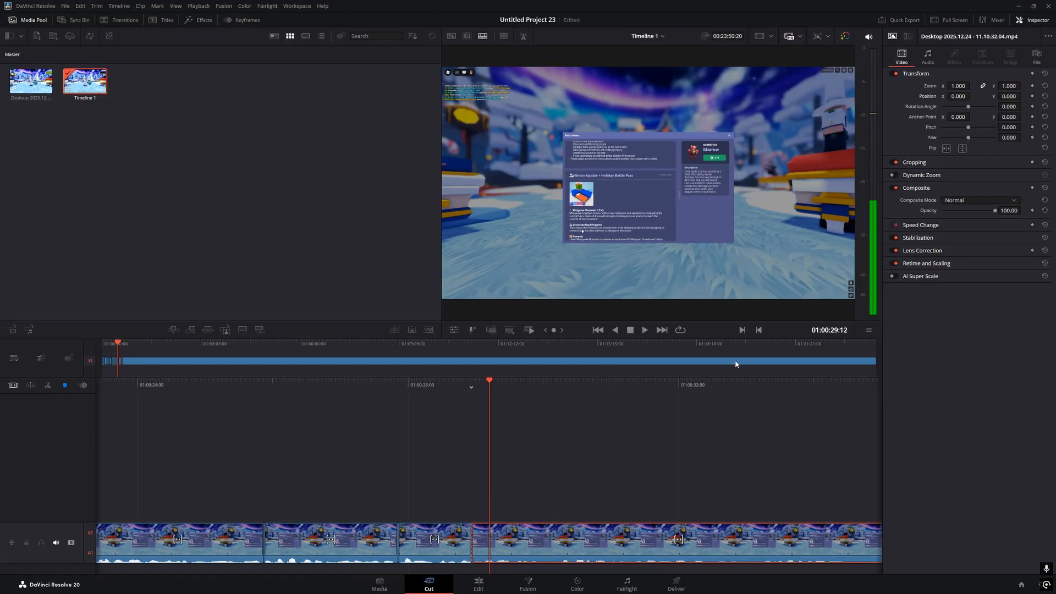
{"action": "left_click_drag", "start_coordinate": [958, 86], "coordinate": [967, 86]}
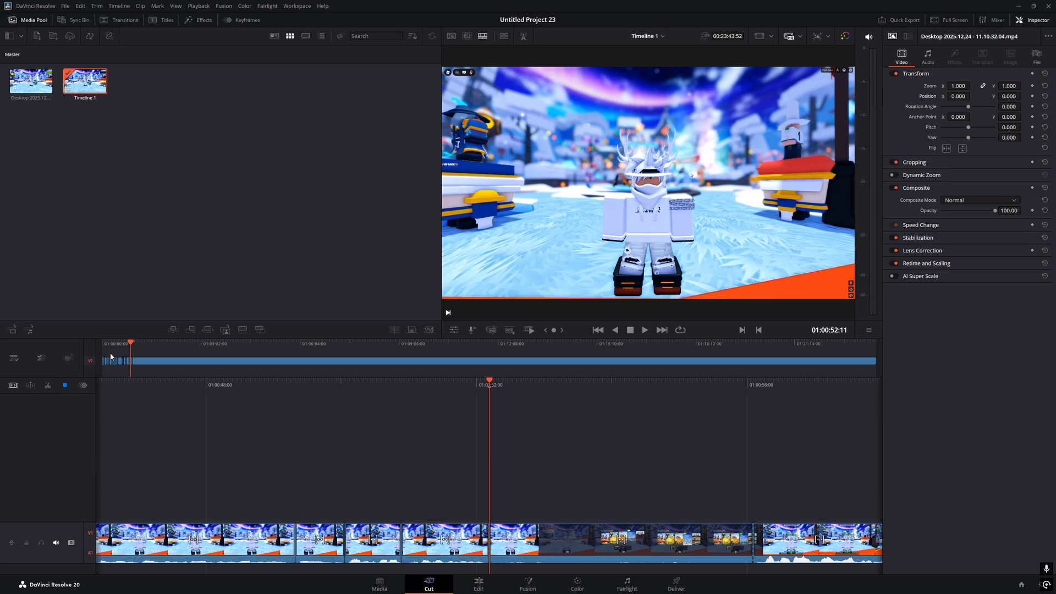
{"action": "key", "text": "Home"}
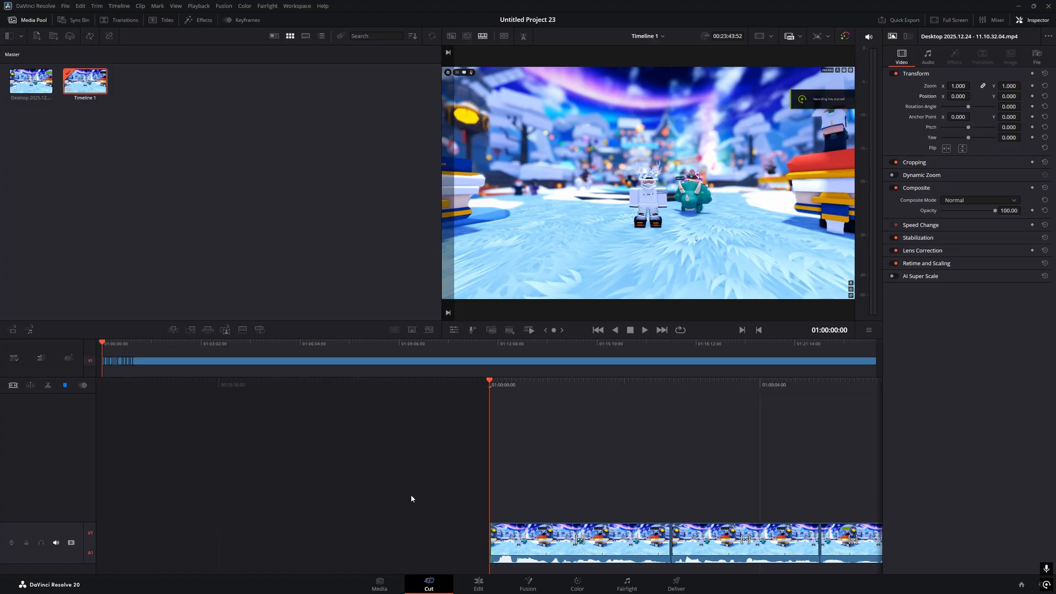
Lower the Super Bell Hill music volume to -24.6
{"action": "left_click_drag", "start_coordinate": [576, 490], "coordinate": [841, 378]}
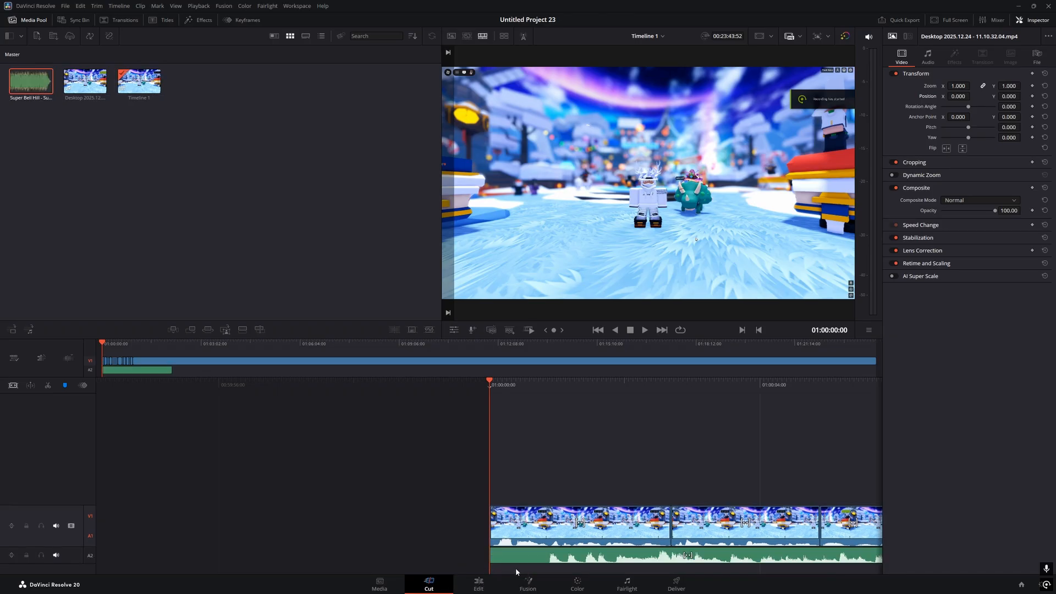
{"action": "left_click", "coordinate": [567, 557]}
{"action": "left_click_drag", "start_coordinate": [977, 85], "coordinate": [972, 86]}
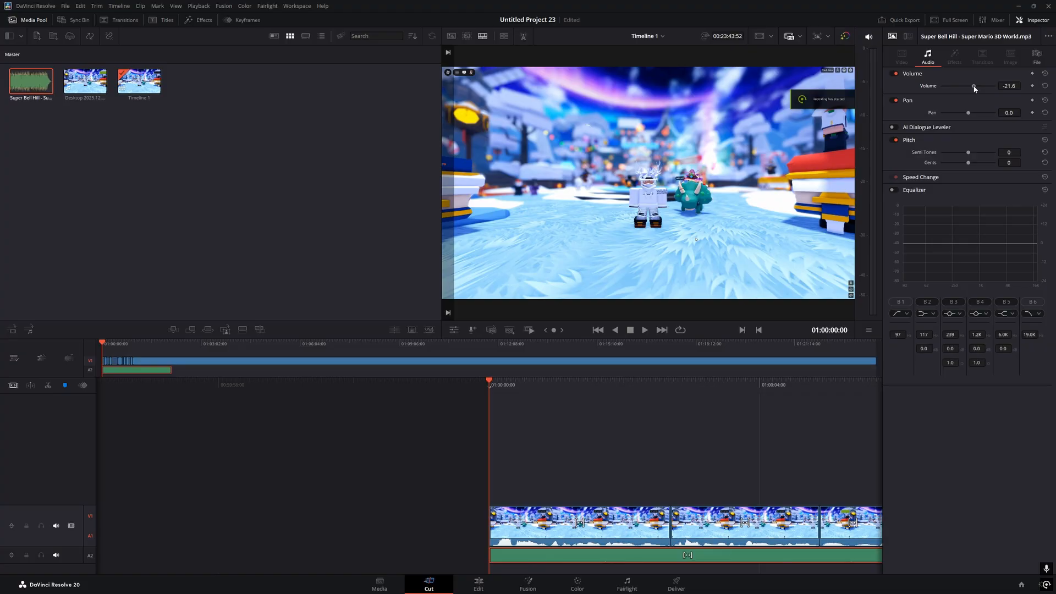
Cut the music at 01:00:56:04, delete the remainder, and add a short fade-out
{"action": "left_click", "coordinate": [554, 465]}
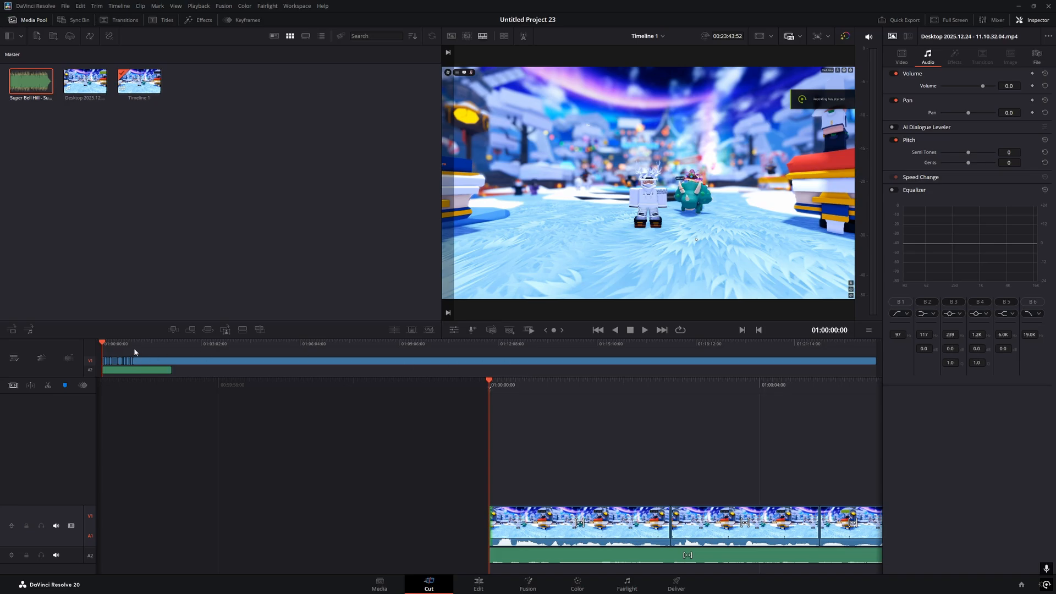
{"action": "left_click_drag", "start_coordinate": [135, 351], "coordinate": [119, 343]}
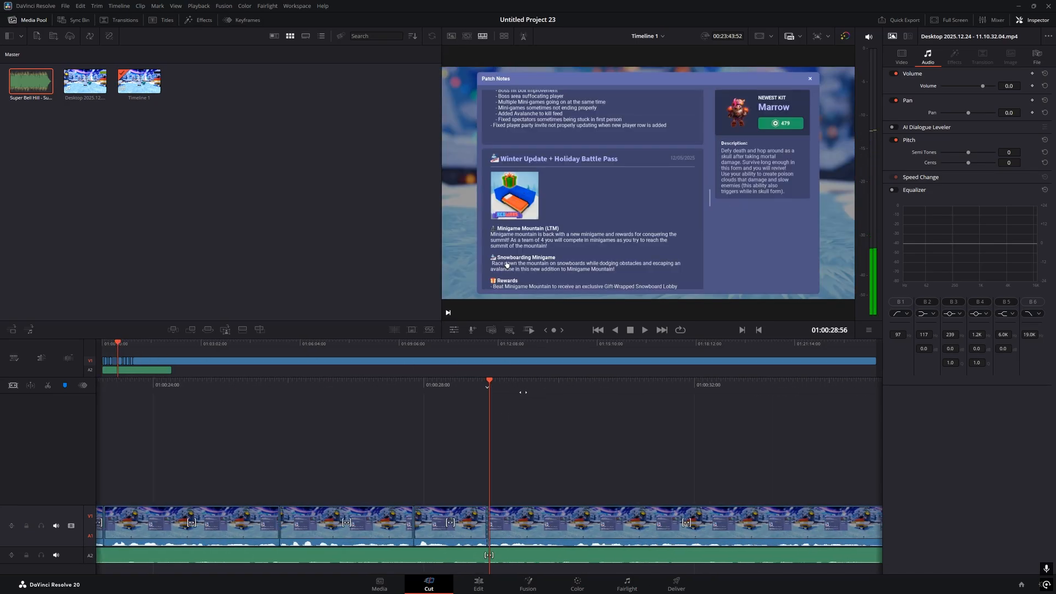
{"action": "left_click", "coordinate": [133, 349]}
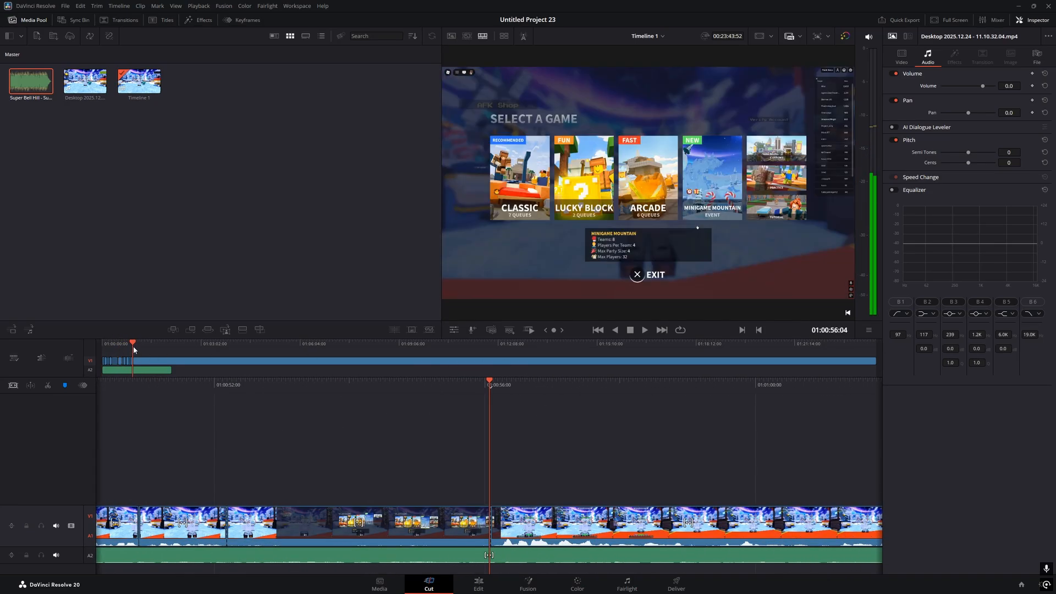
{"action": "left_click", "coordinate": [510, 558]}
{"action": "left_click", "coordinate": [48, 386]}
{"action": "left_click", "coordinate": [517, 555]}
{"action": "key", "text": "Delete"}
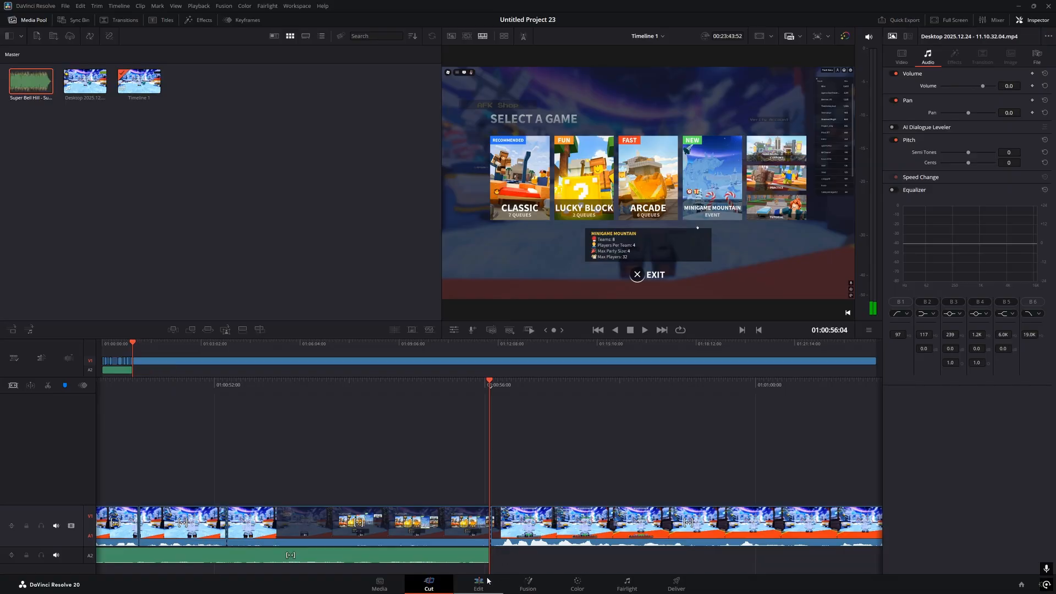
{"action": "left_click", "coordinate": [478, 584]}
{"action": "left_click_drag", "start_coordinate": [705, 486], "coordinate": [672, 490]}
Place a Three Line Drop title on V2 above the opening gameplay
{"action": "key", "text": "shift+3"}
{"action": "key", "text": "Home"}
{"action": "key", "text": "shift+4"}
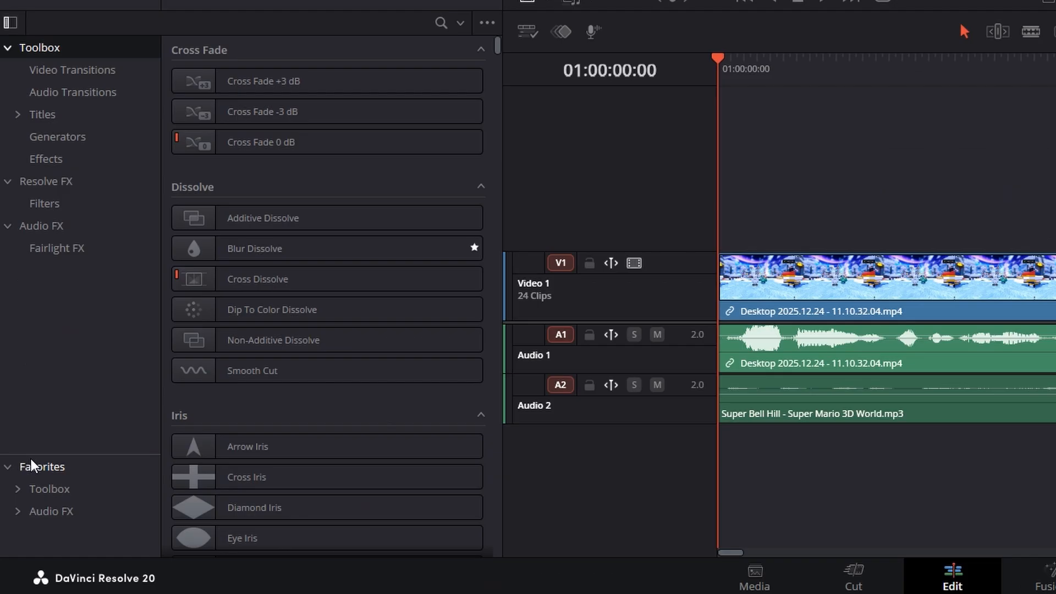
{"action": "left_click", "coordinate": [21, 529]}
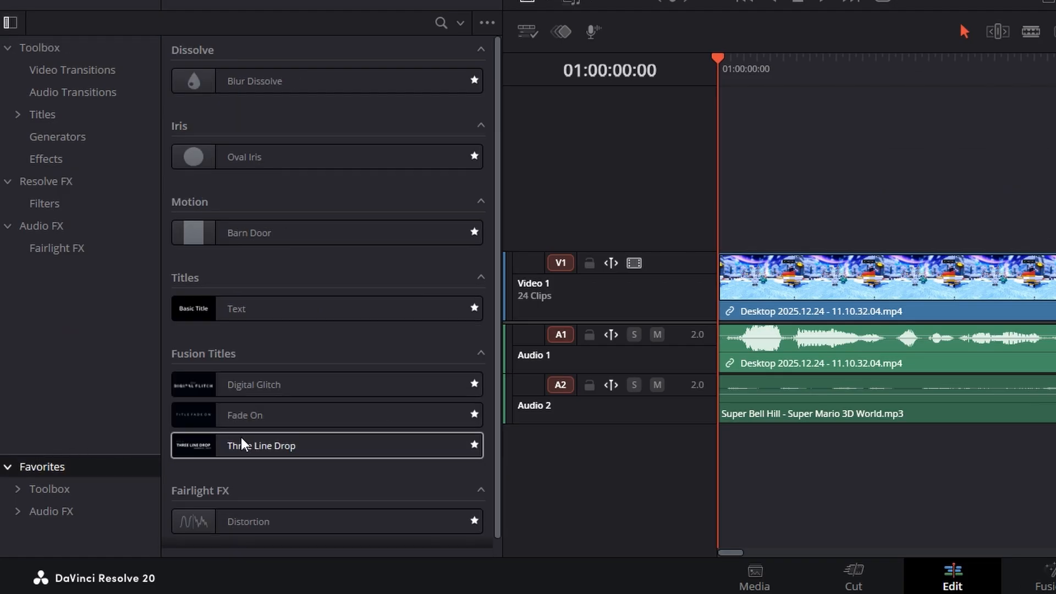
{"action": "left_click", "coordinate": [44, 114]}
{"action": "left_click", "coordinate": [42, 467]}
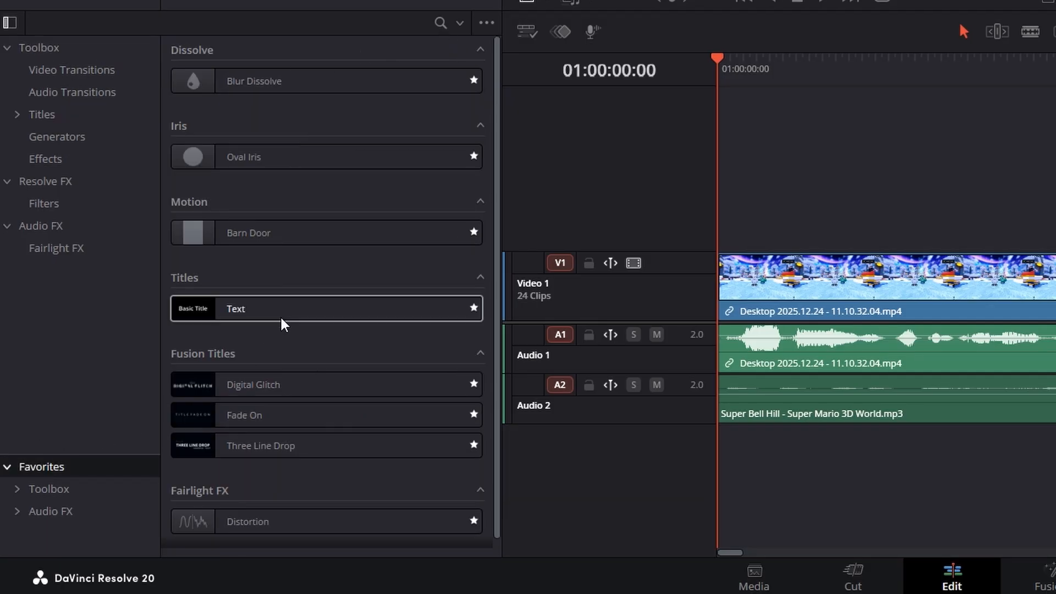
{"action": "left_click_drag", "start_coordinate": [218, 441], "coordinate": [691, 196]}
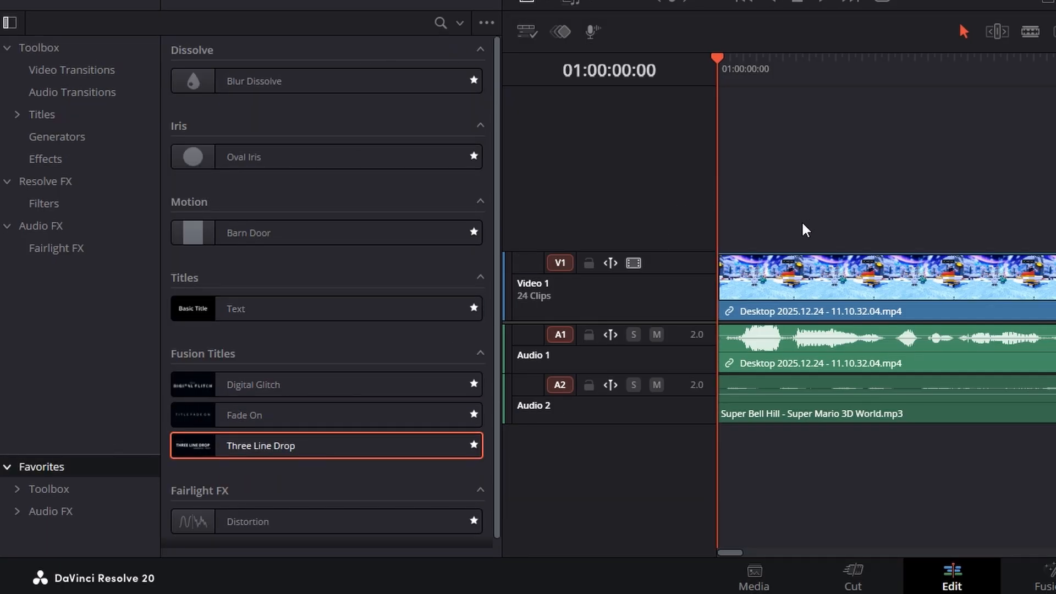
{"action": "left_click_drag", "start_coordinate": [193, 452], "coordinate": [726, 205]}
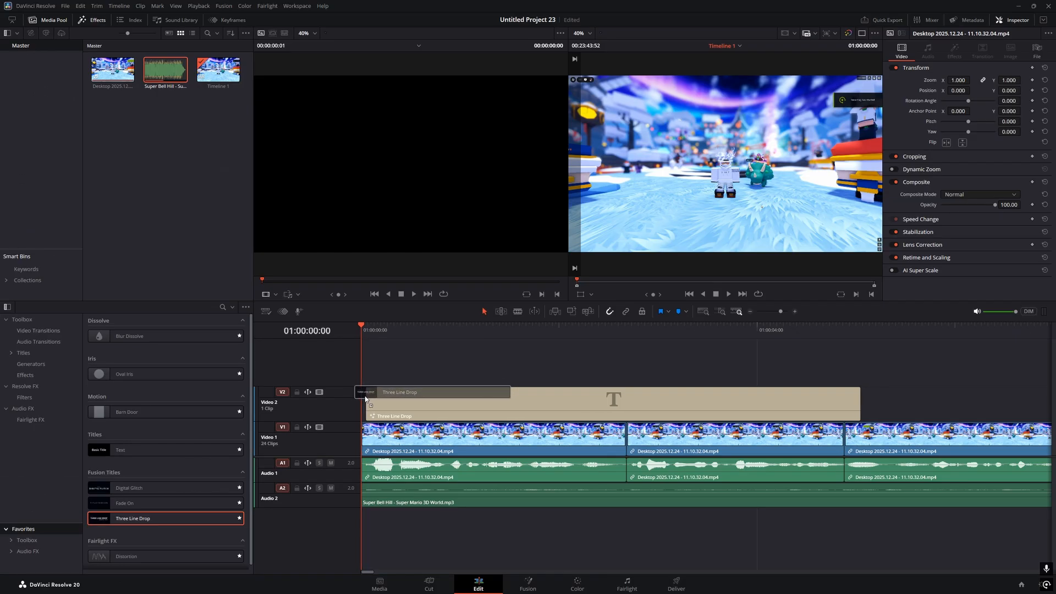
{"action": "left_click_drag", "start_coordinate": [365, 399], "coordinate": [368, 399]}
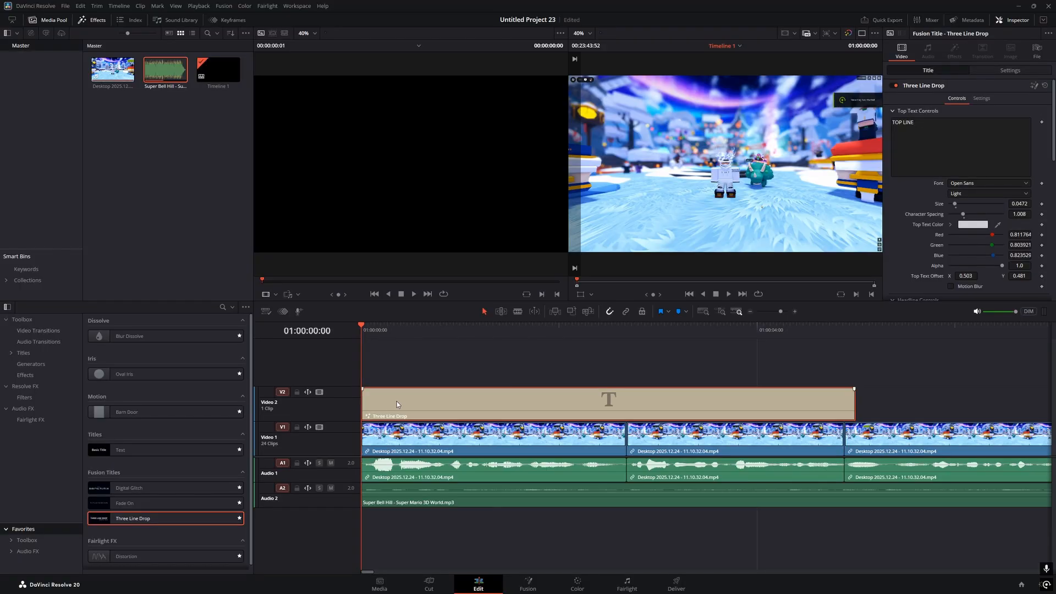
Clear the title's top line text and preview it on the Cut page
{"action": "left_click_drag", "start_coordinate": [916, 123], "coordinate": [883, 121]}
{"action": "key", "text": "BackSpace"}
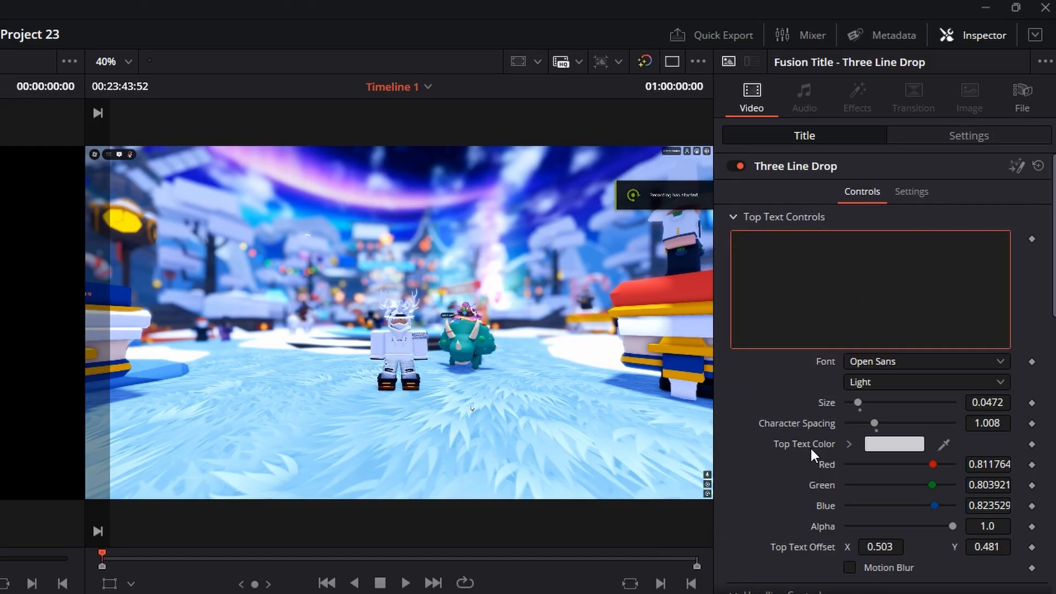
{"action": "scroll", "coordinate": [933, 229], "scroll_direction": "down", "scroll_amount": 5}
{"action": "left_click", "coordinate": [768, 451]}
{"action": "scroll", "coordinate": [755, 434], "scroll_direction": "up", "scroll_amount": 5}
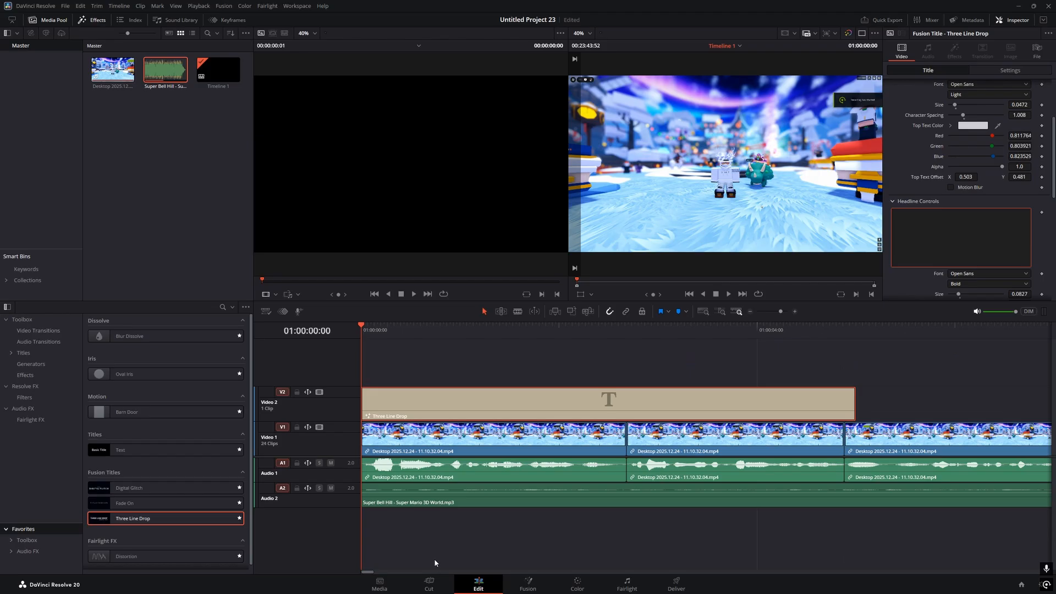
{"action": "left_click", "coordinate": [429, 584]}
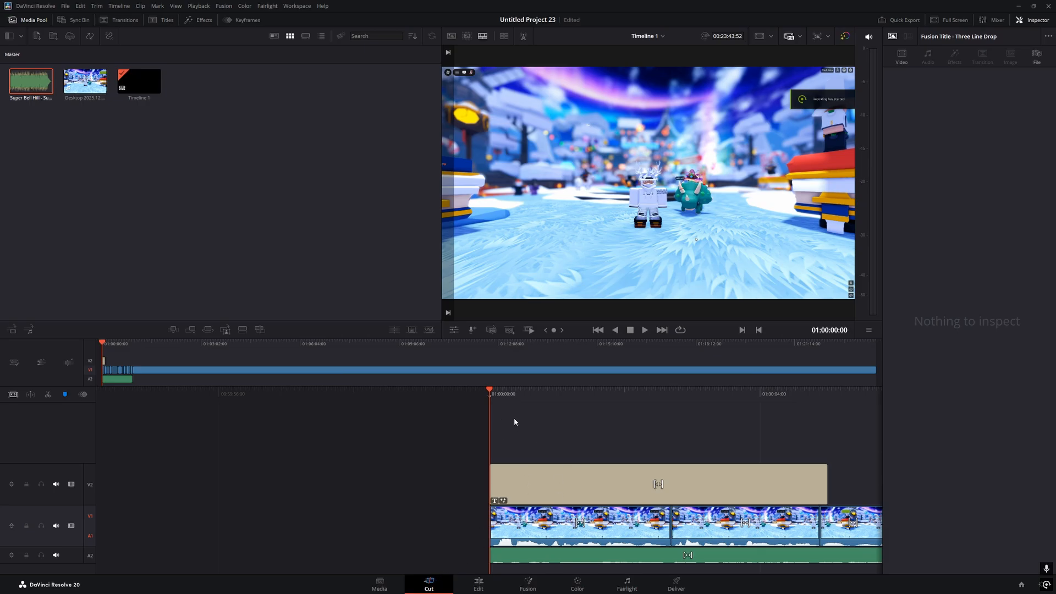
{"action": "key", "text": "space"}
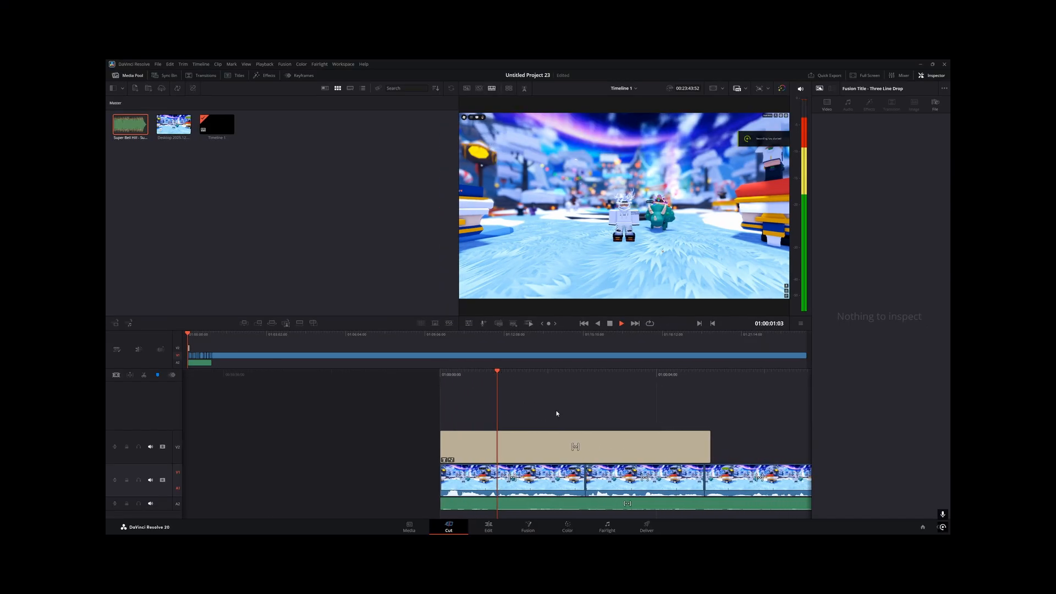
{"action": "key", "text": "space"}
Set the title headline to 'Yo Guys / Welcome To Another Video'
{"action": "left_click", "coordinate": [542, 440]}
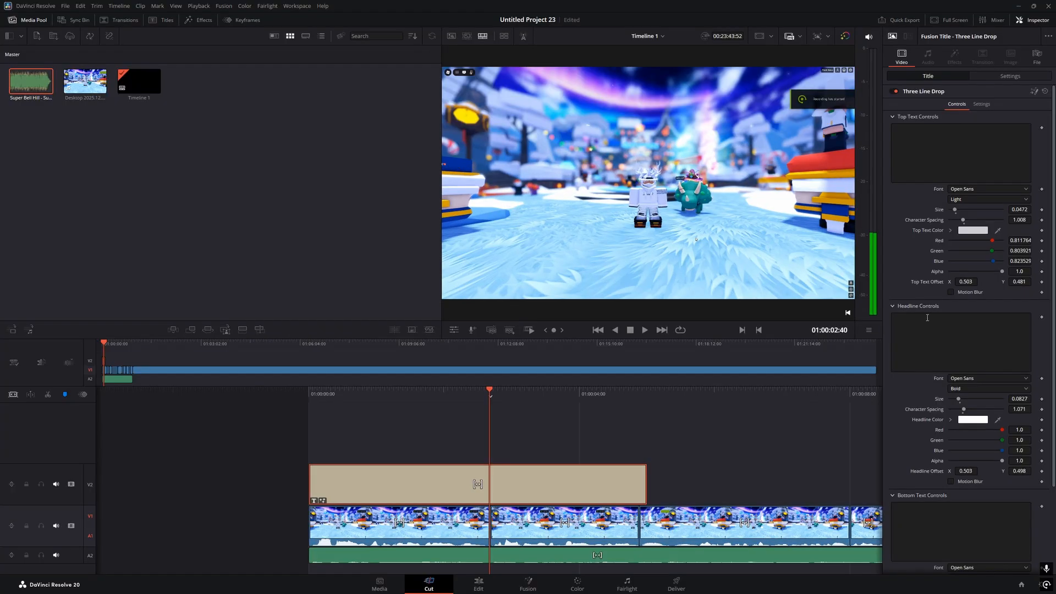
{"action": "left_click", "coordinate": [851, 312]}
{"action": "type", "text": "Yo"}
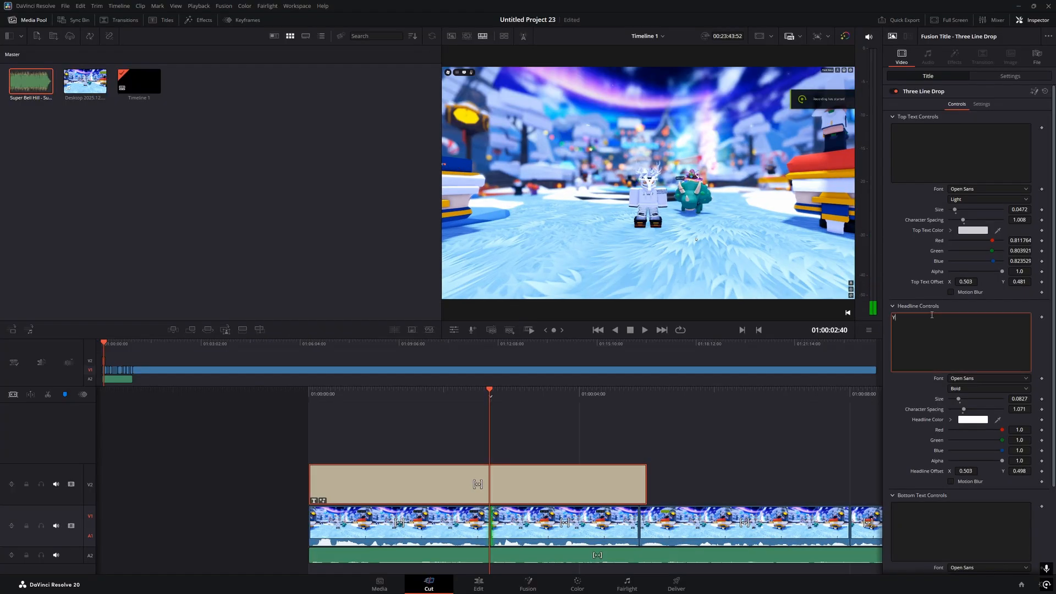
{"action": "type", "text": " Guys"}
{"action": "key", "text": "Return"}
{"action": "type", "text": "W"}
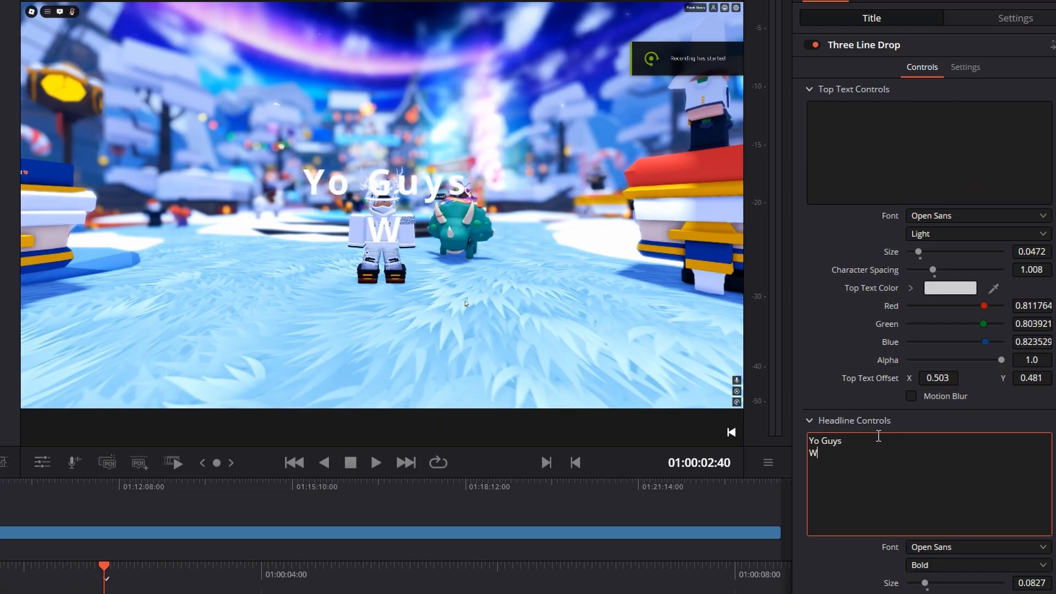
{"action": "type", "text": "elcome to"}
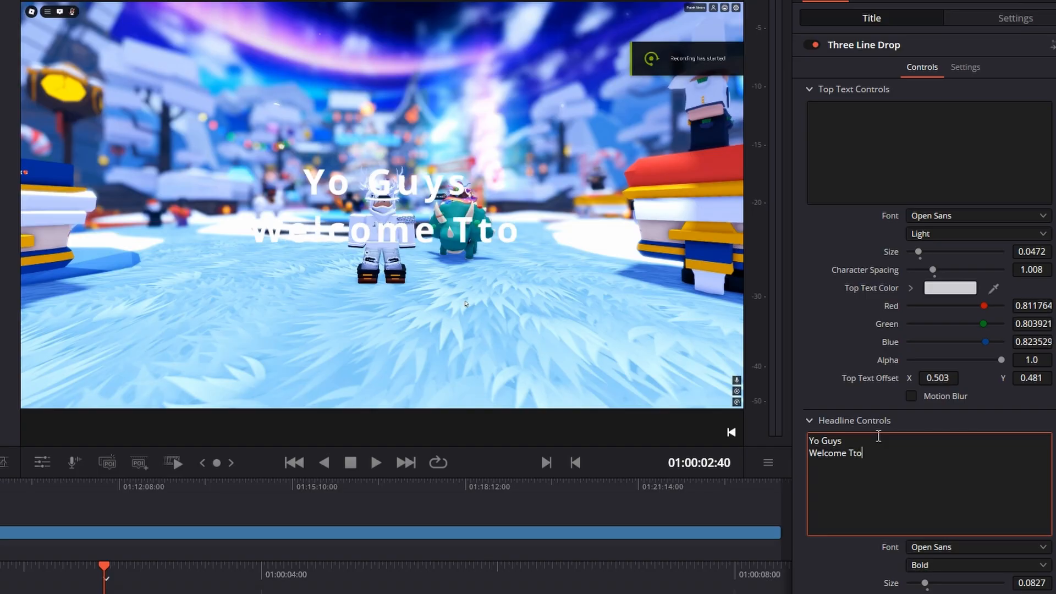
{"action": "key", "text": "BackSpace"}
{"action": "key", "text": "BackSpace"}
{"action": "key", "text": "BackSpace"}
{"action": "type", "text": "To Another Video"}
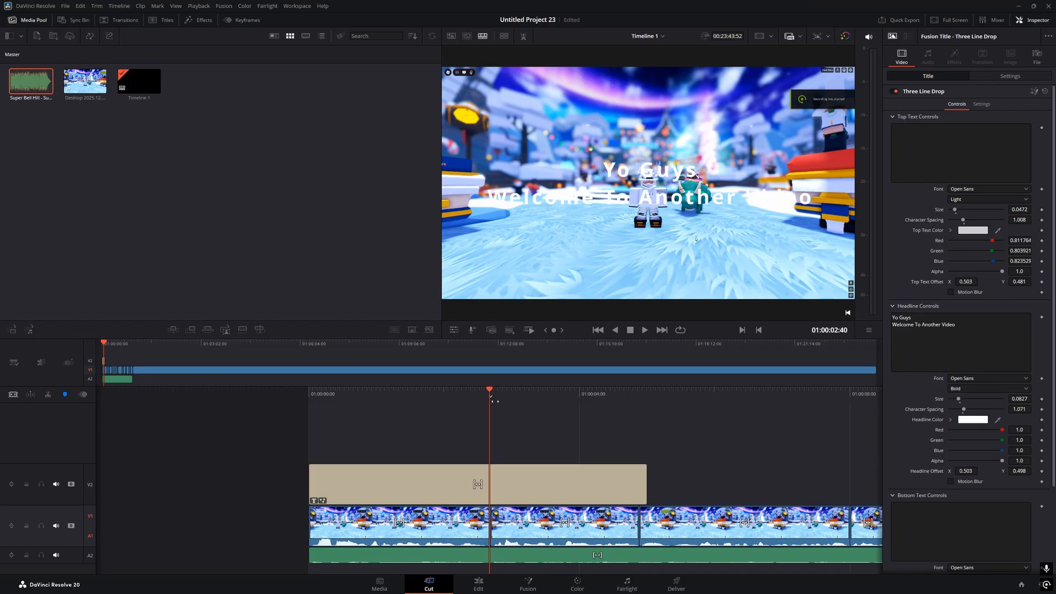
{"action": "mouse_move", "coordinate": [495, 402]}
{"action": "left_mouse_down"}
{"action": "mouse_move", "coordinate": [507, 402]}
{"action": "mouse_move", "coordinate": [495, 402]}
{"action": "left_mouse_up"}
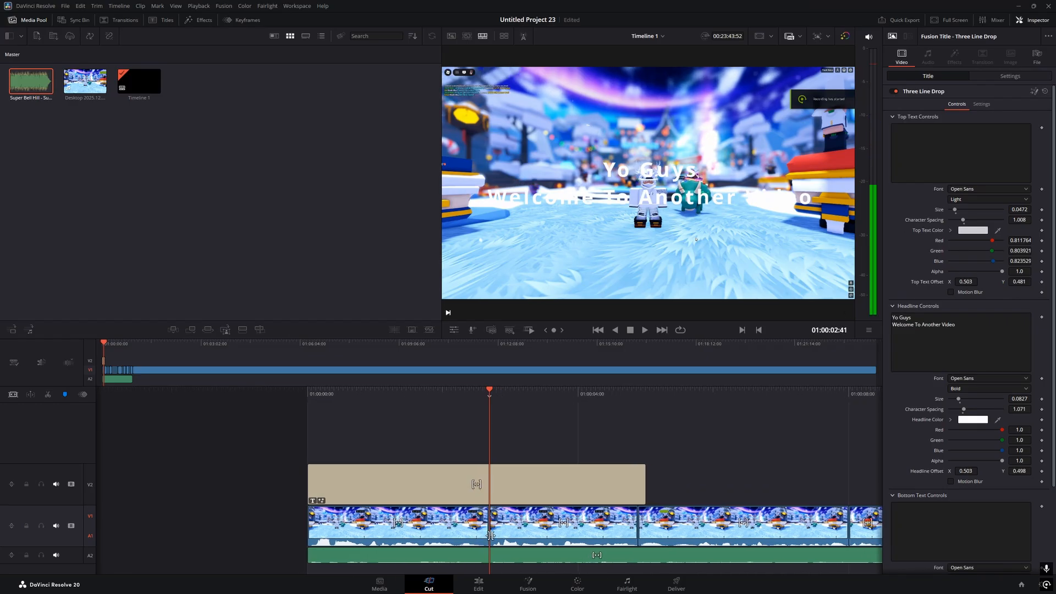
Split the title at the playhead into two pieces and preview them
{"action": "key", "text": "v"}
{"action": "left_click", "coordinate": [489, 488]}
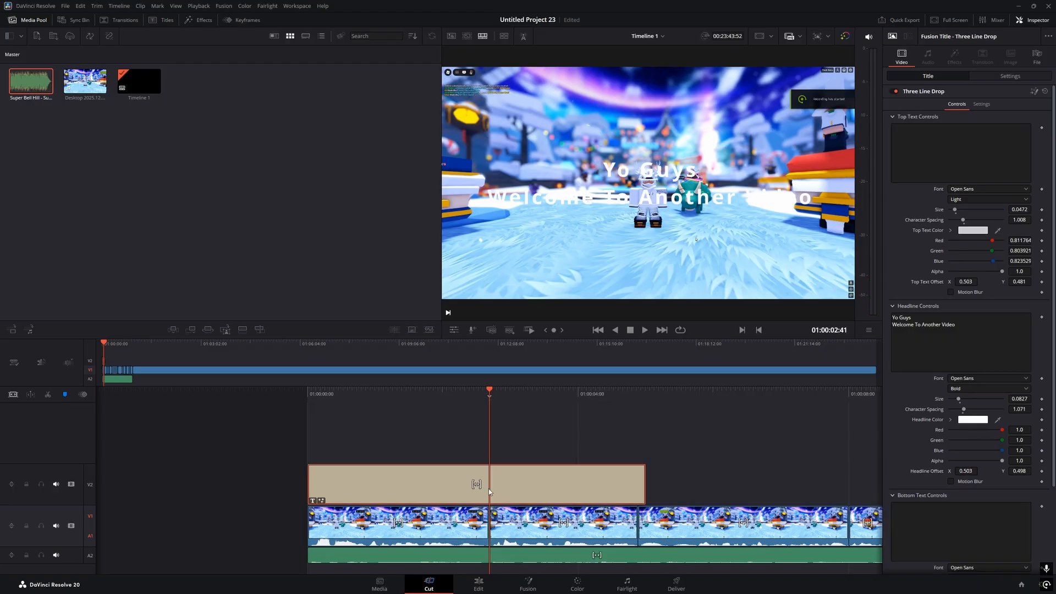
{"action": "left_click", "coordinate": [45, 398]}
{"action": "mouse_move", "coordinate": [483, 393]}
{"action": "left_mouse_down"}
{"action": "mouse_move", "coordinate": [560, 394]}
{"action": "mouse_move", "coordinate": [500, 397]}
{"action": "left_mouse_up"}
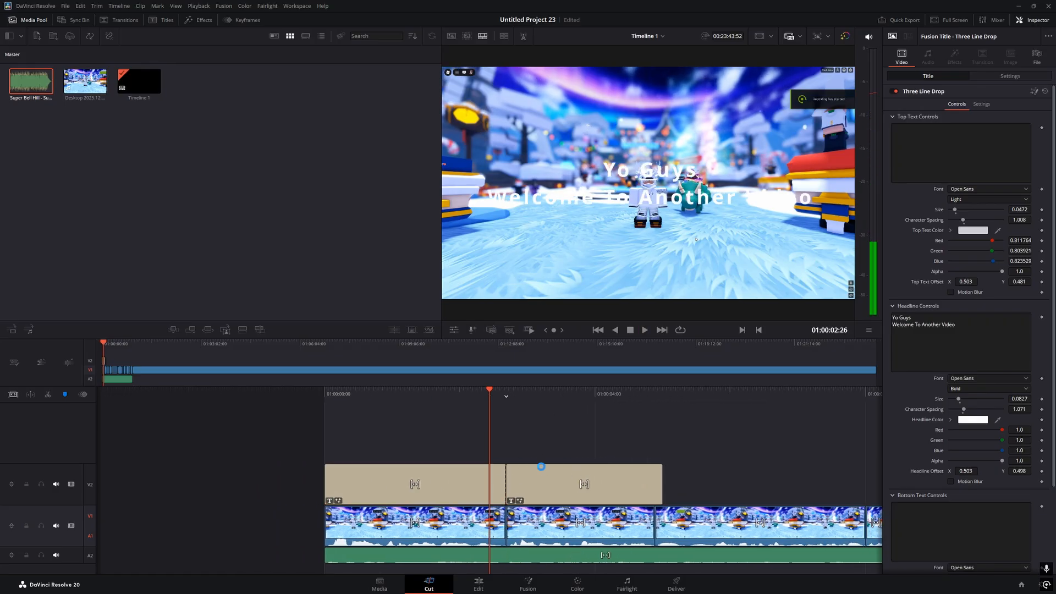
{"action": "left_click", "coordinate": [477, 482]}
{"action": "left_click", "coordinate": [556, 467]}
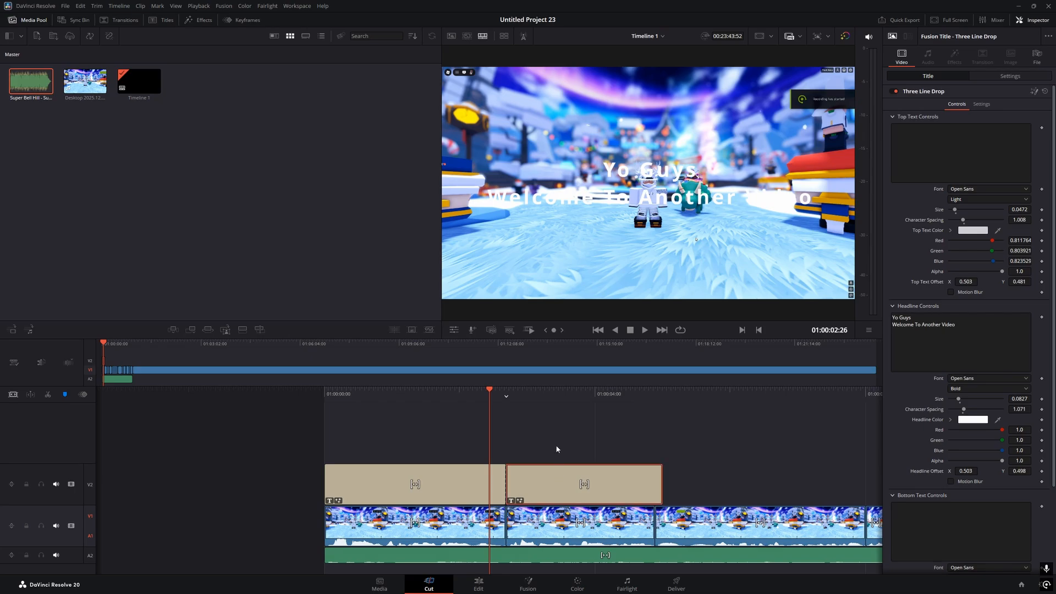
{"action": "left_click", "coordinate": [566, 460]}
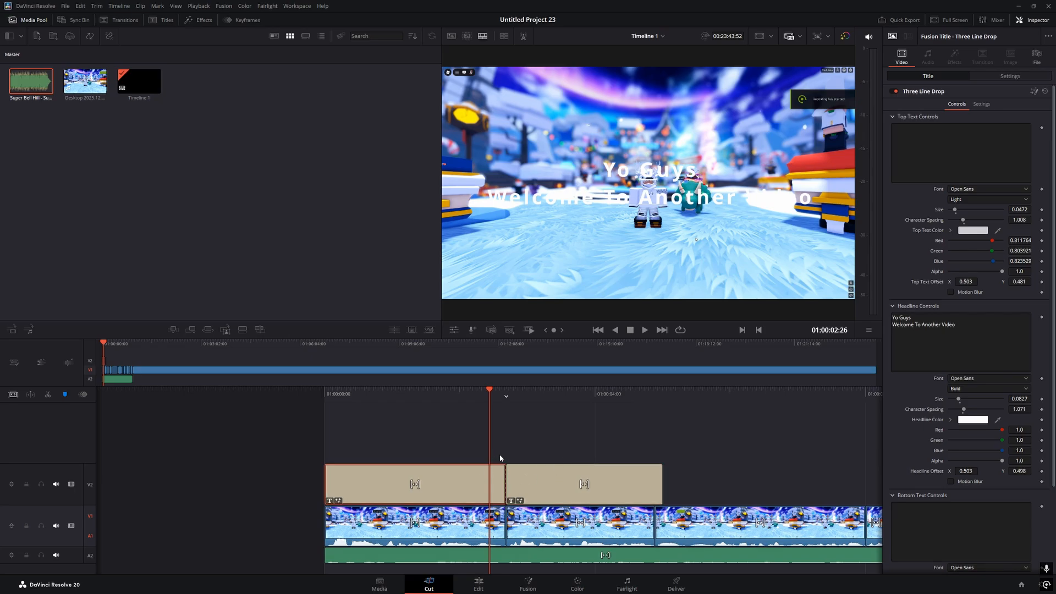
{"action": "key", "text": "space"}
{"action": "left_click", "coordinate": [489, 398]}
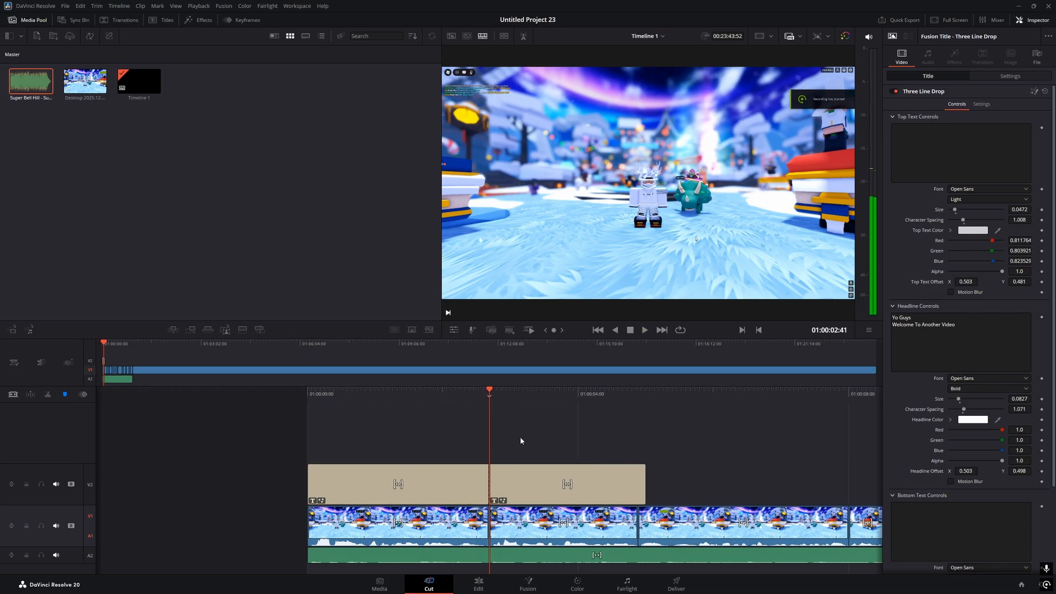
{"action": "left_click", "coordinate": [579, 472]}
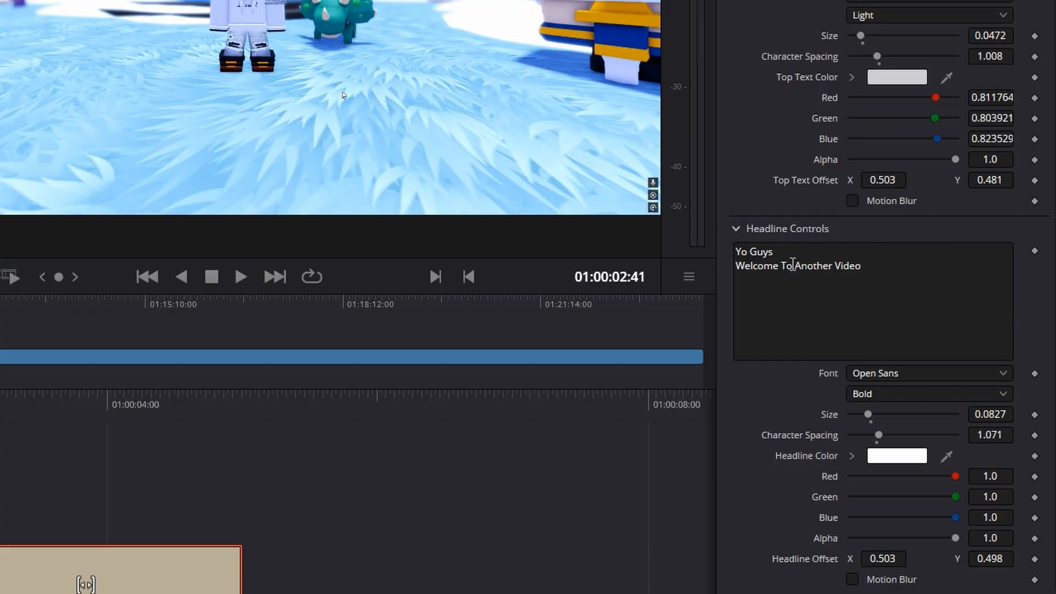
{"action": "key", "text": "space"}
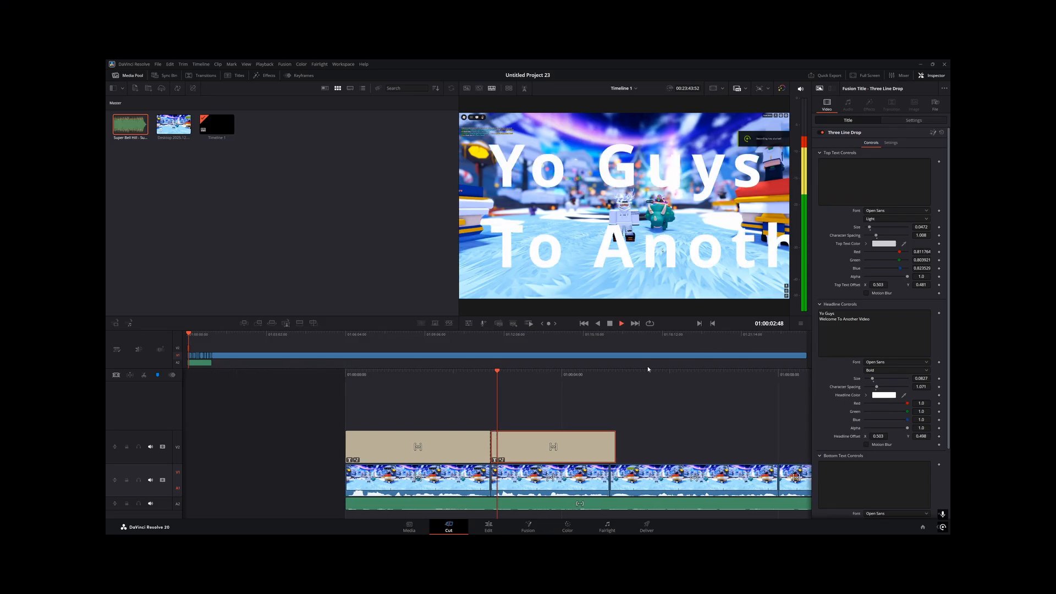
{"action": "key", "text": "space"}
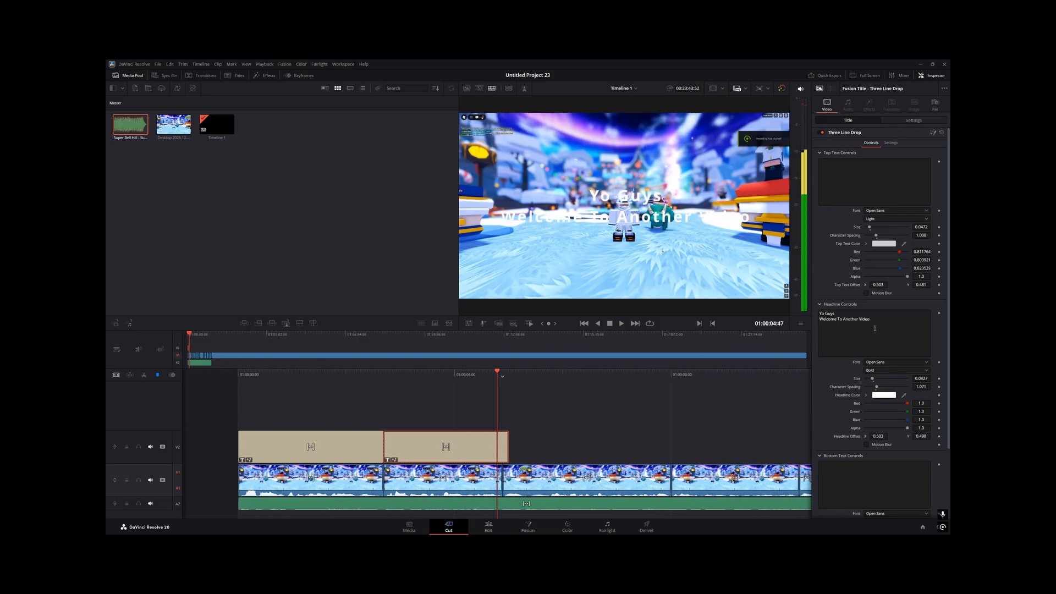
Change the second title's headline to 'Today / I'm Playing Roblox Bedwars'
{"action": "left_click", "coordinate": [875, 328]}
{"action": "key", "text": "ctrl+a"}
{"action": "key", "text": "BackSpace"}
{"action": "type", "text": "Today"}
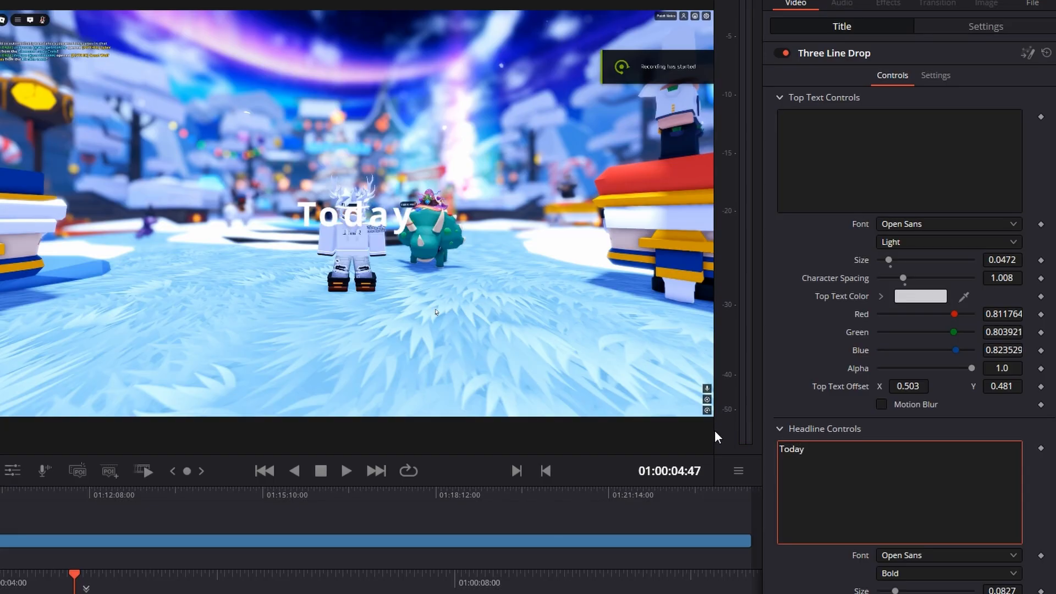
{"action": "key", "text": "Return"}
{"action": "type", "text": "I'm Pla"}
{"action": "key", "text": "BackSpace"}
{"action": "key", "text": "BackSpace"}
{"action": "key", "text": "BackSpace"}
{"action": "key", "text": "BackSpace"}
{"action": "key", "text": "BackSpace"}
{"action": "key", "text": "BackSpace"}
{"action": "key", "text": "BackSpace"}
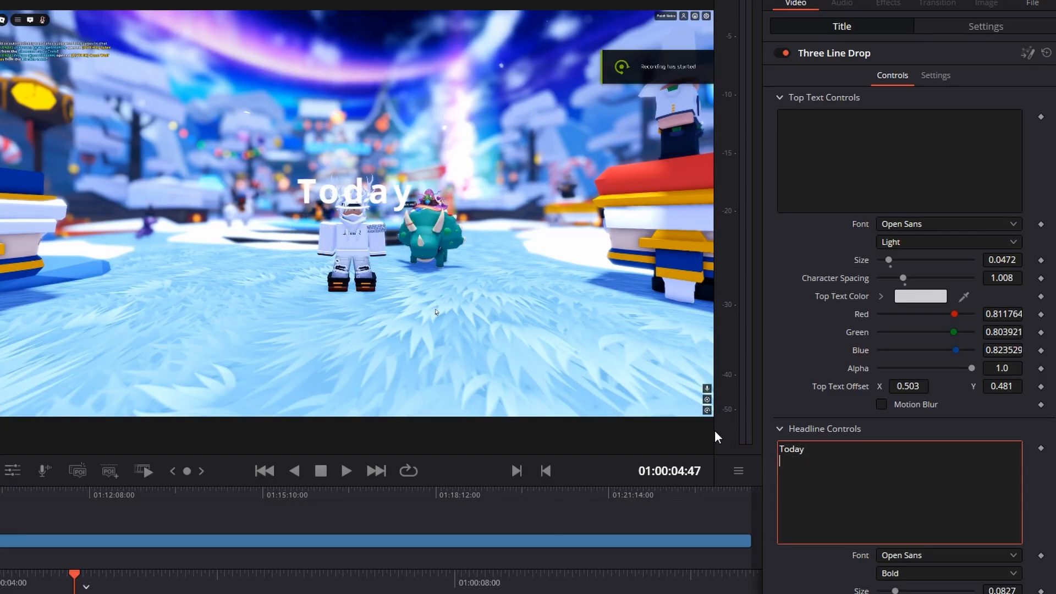
{"action": "type", "text": "I'm Playing Roblox B"}
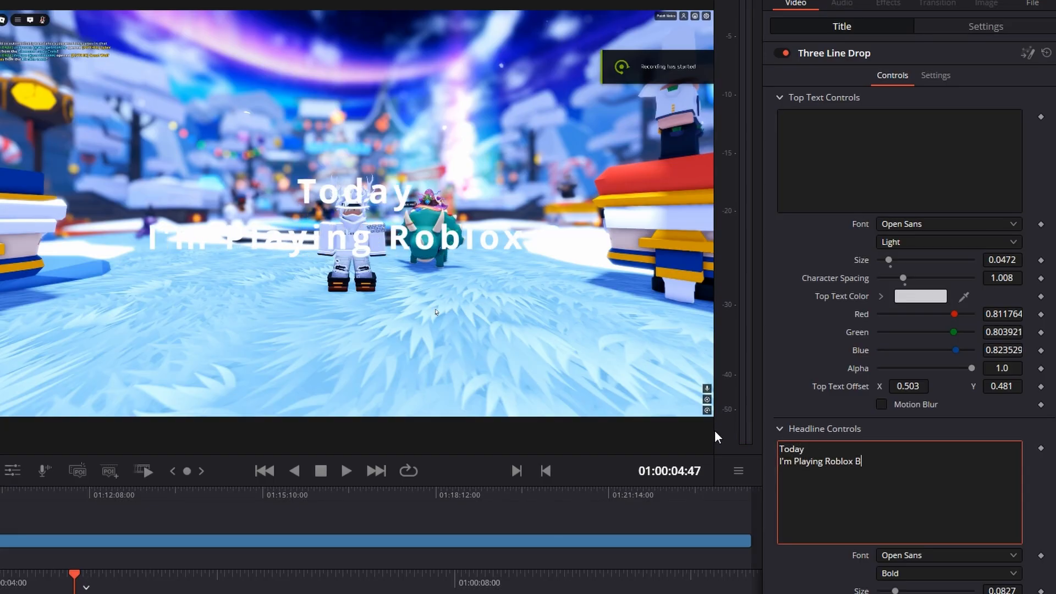
{"action": "type", "text": "edwars"}
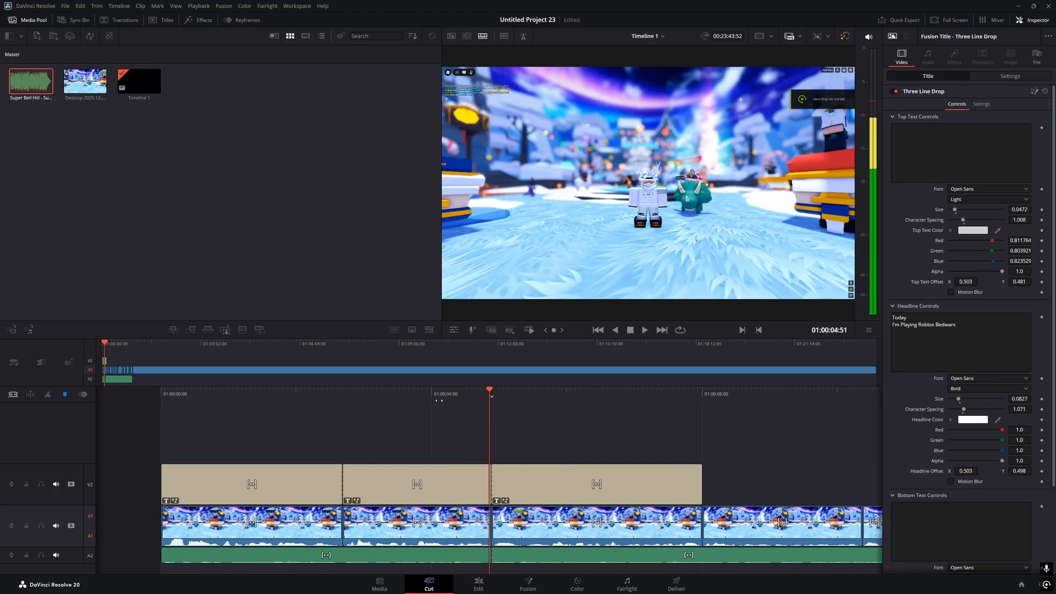
Save the project and inspect the third title clip
{"action": "key", "text": "ctrl+s"}
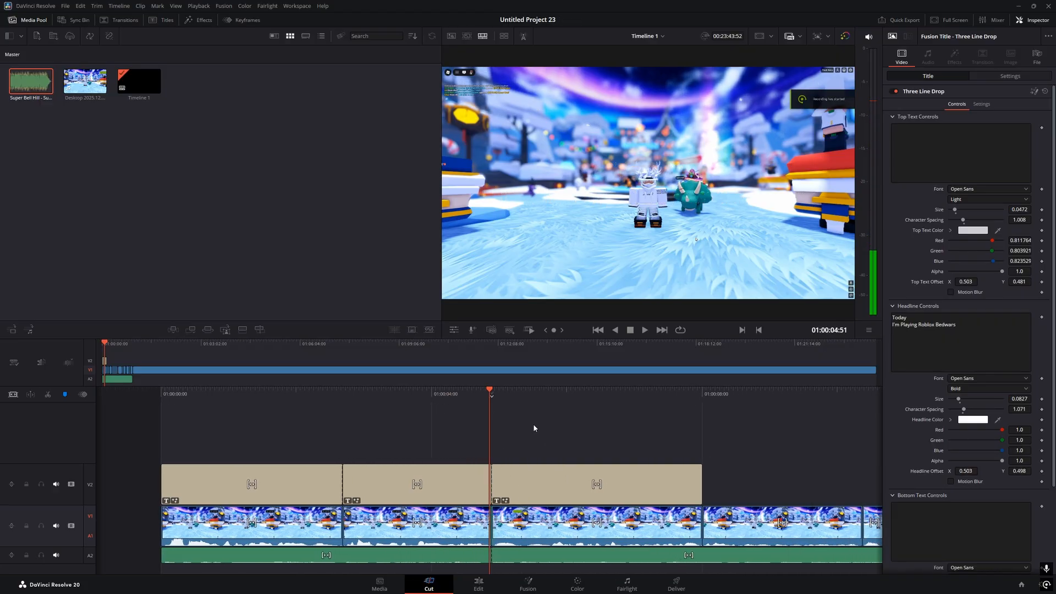
{"action": "left_click", "coordinate": [540, 477]}
{"action": "left_click", "coordinate": [547, 454]}
Delete the third title clip and move the playhead to the cut at 01:00:51:50
{"action": "left_click", "coordinate": [544, 468]}
{"action": "key", "text": "Delete"}
{"action": "left_click_drag", "start_coordinate": [495, 396], "coordinate": [585, 388]}
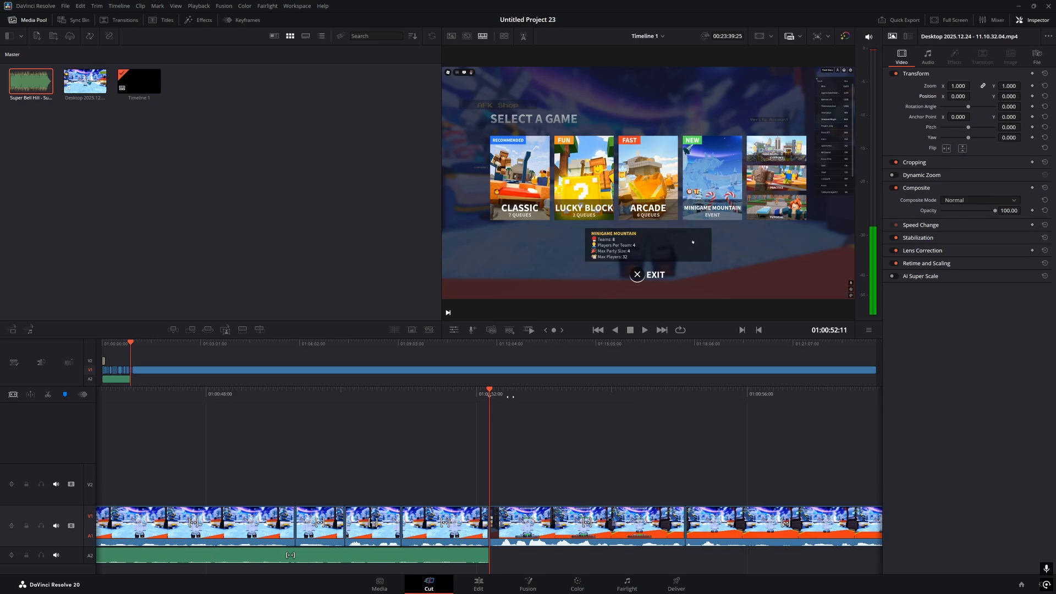
{"action": "left_click_drag", "start_coordinate": [510, 396], "coordinate": [533, 384]}
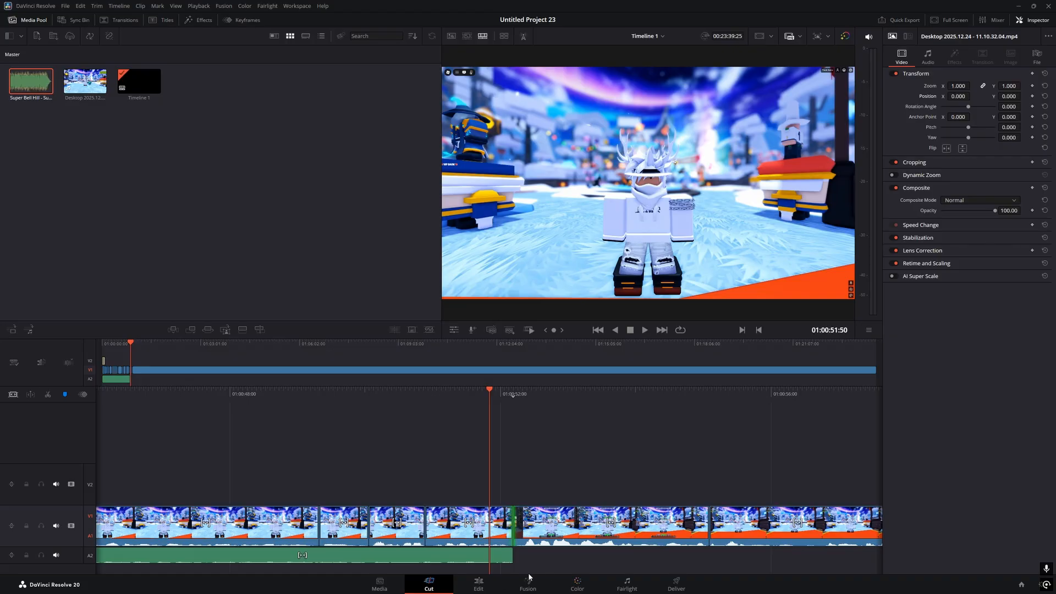
Add a Blur Dissolve at that V1 edit point and save the project
{"action": "key", "text": "super"}
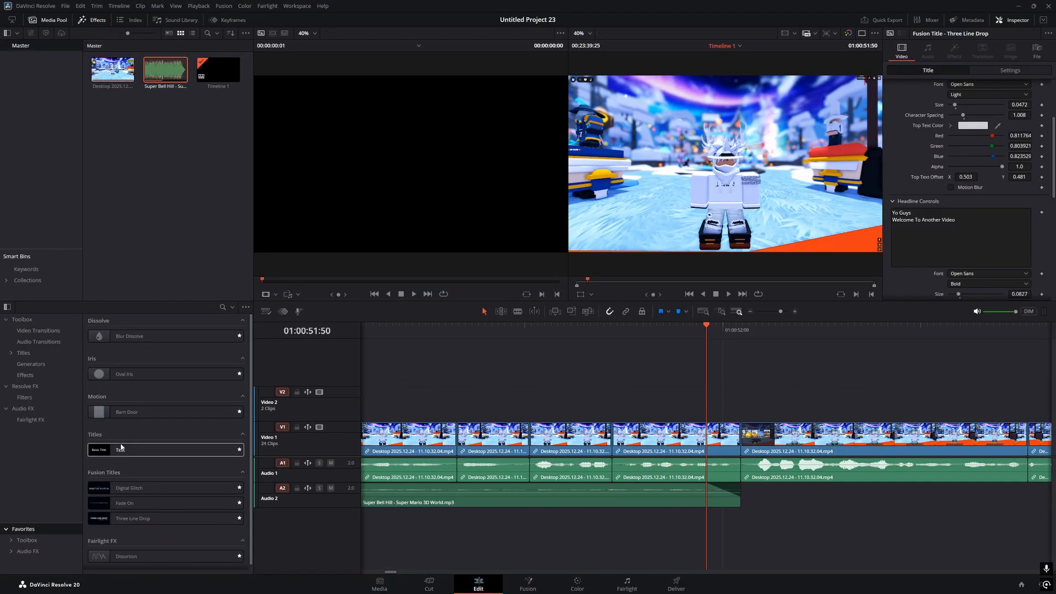
{"action": "left_click_drag", "start_coordinate": [129, 336], "coordinate": [742, 435]}
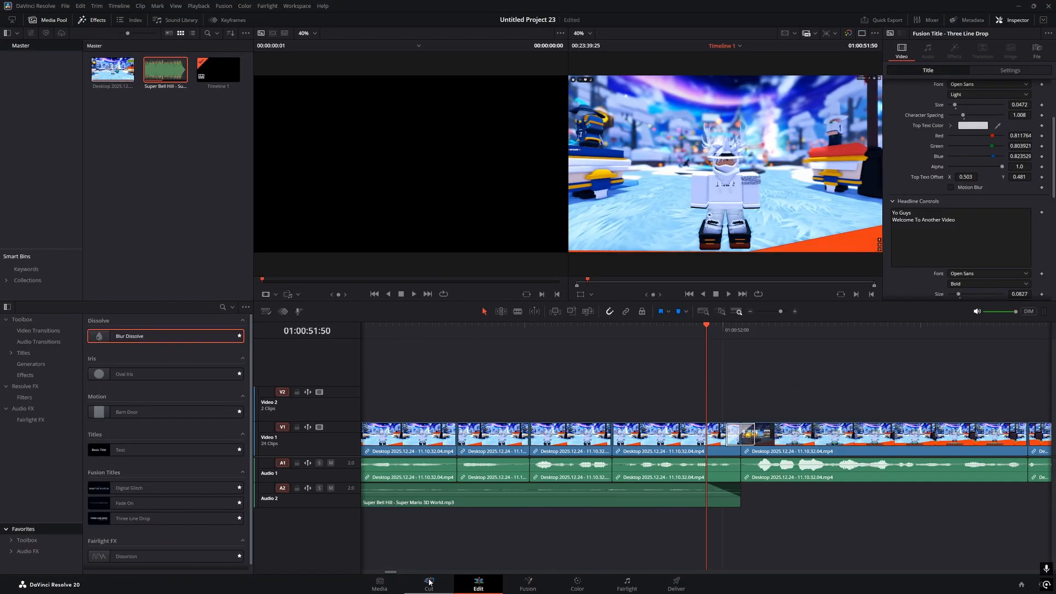
{"action": "left_click", "coordinate": [429, 582]}
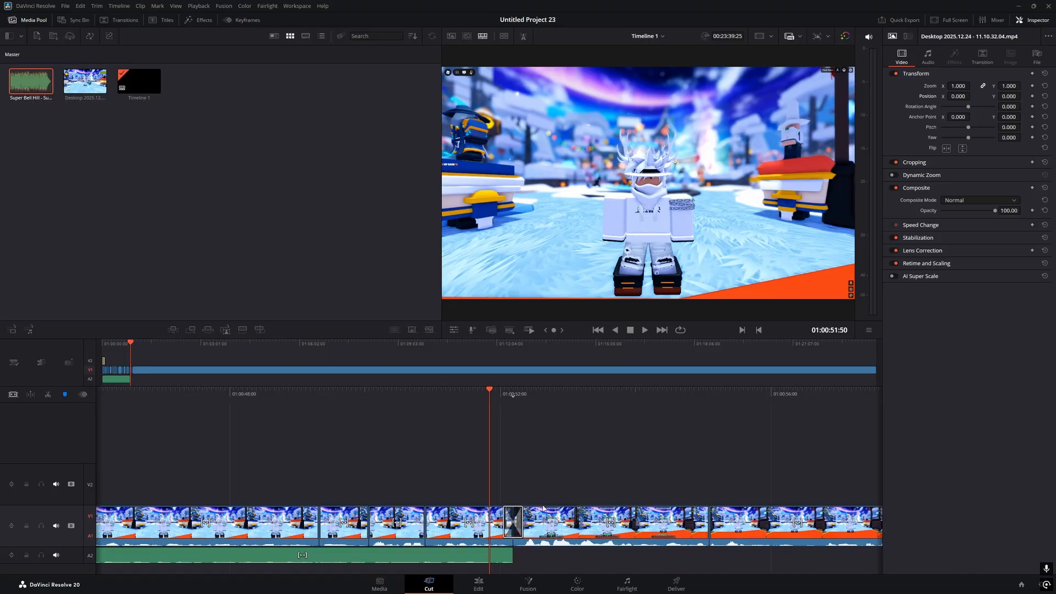
{"action": "left_click", "coordinate": [482, 586]}
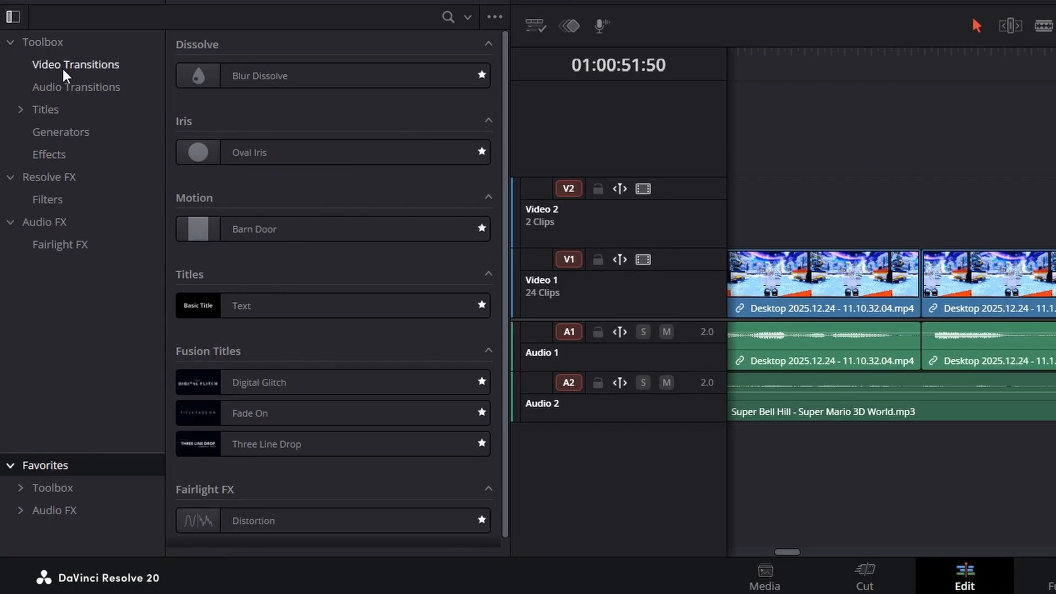
{"action": "left_click_drag", "start_coordinate": [189, 77], "coordinate": [1055, 273]}
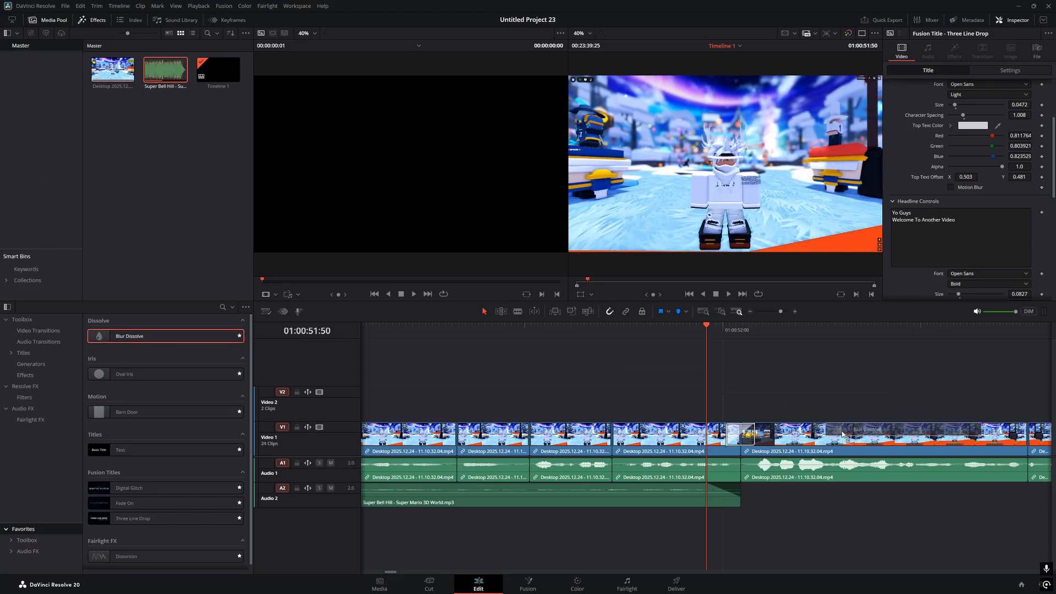
{"action": "left_click_drag", "start_coordinate": [842, 434], "coordinate": [147, 338]}
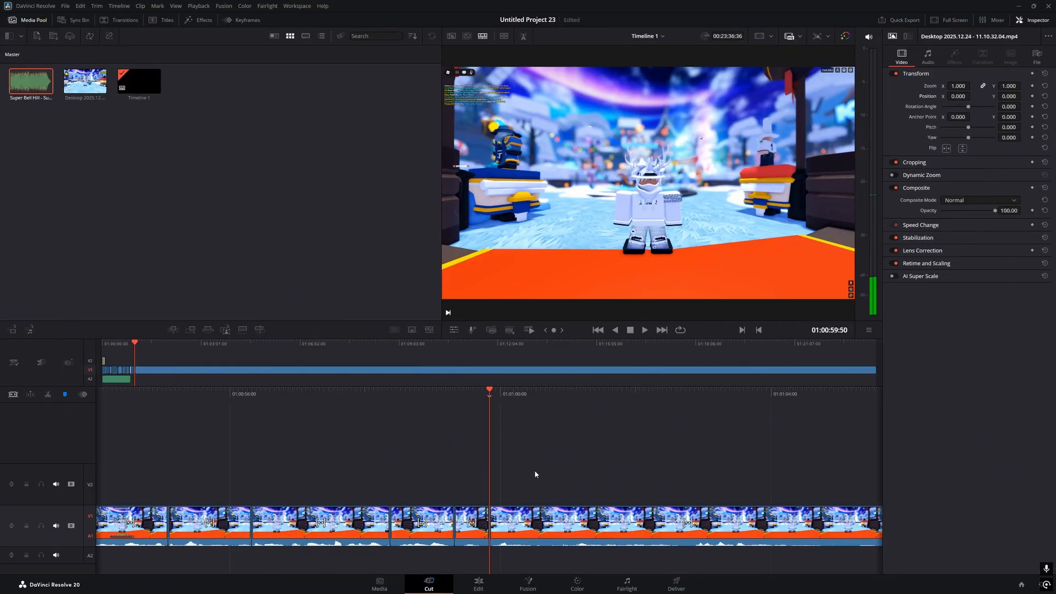
{"action": "key", "text": "ctrl+s"}
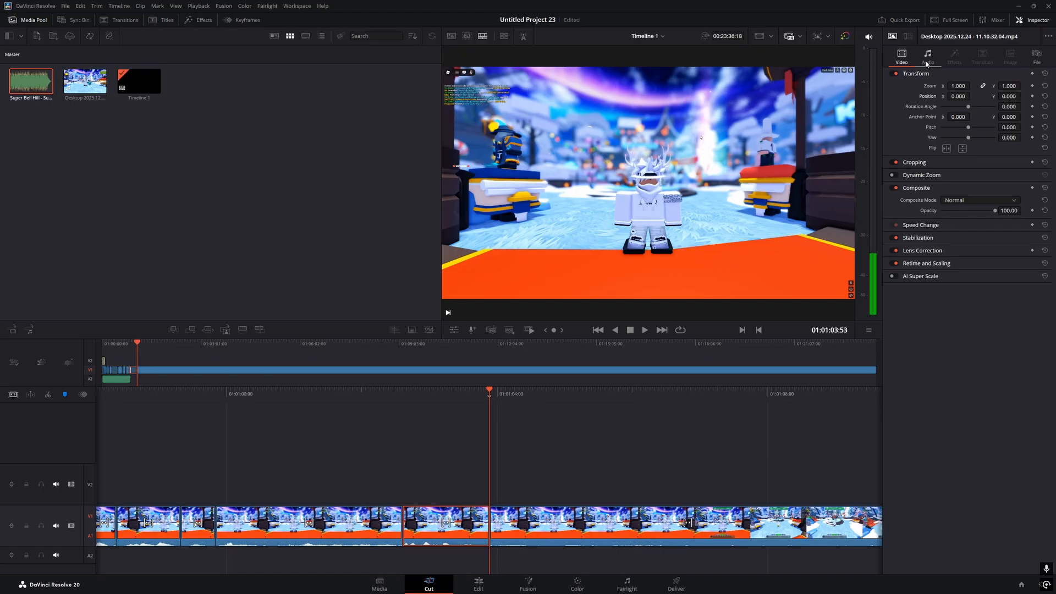
Scale the gameplay clip near 01:01:03 down to about 0.69 zoom
{"action": "left_click_drag", "start_coordinate": [959, 85], "coordinate": [959, 86]}
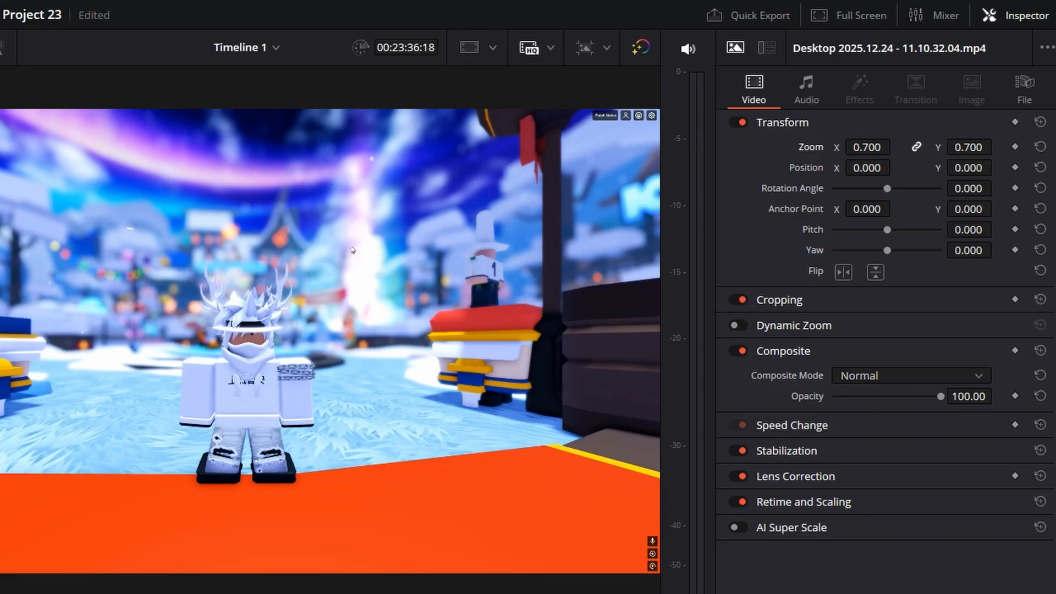
{"action": "left_click", "coordinate": [456, 394]}
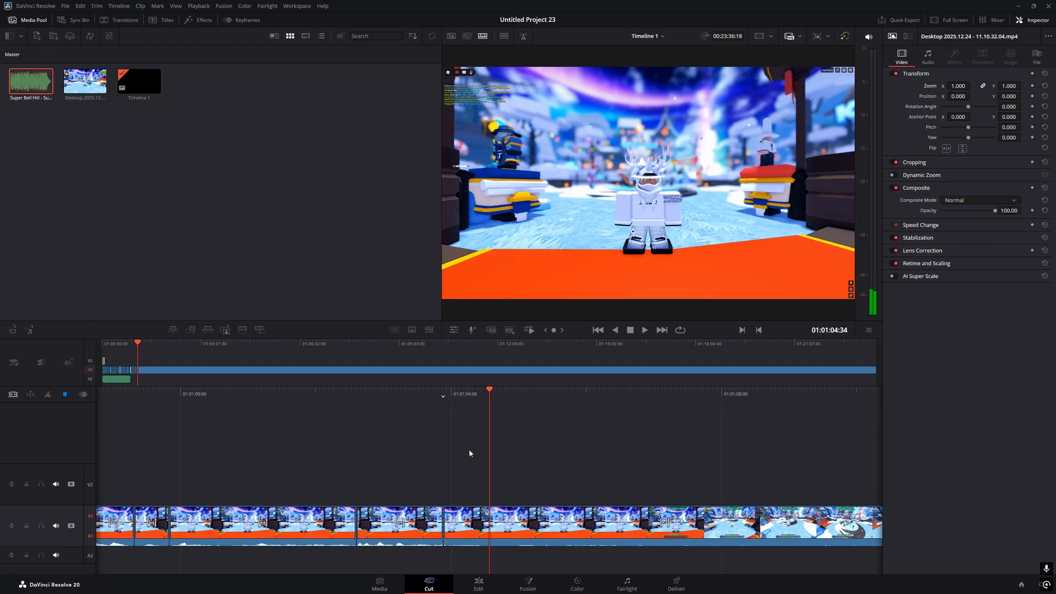
{"action": "key", "text": "v"}
Add a Blur Dissolve at the next V1 edit point near 01:01:04
{"action": "left_click_drag", "start_coordinate": [644, 394], "coordinate": [1, 428]}
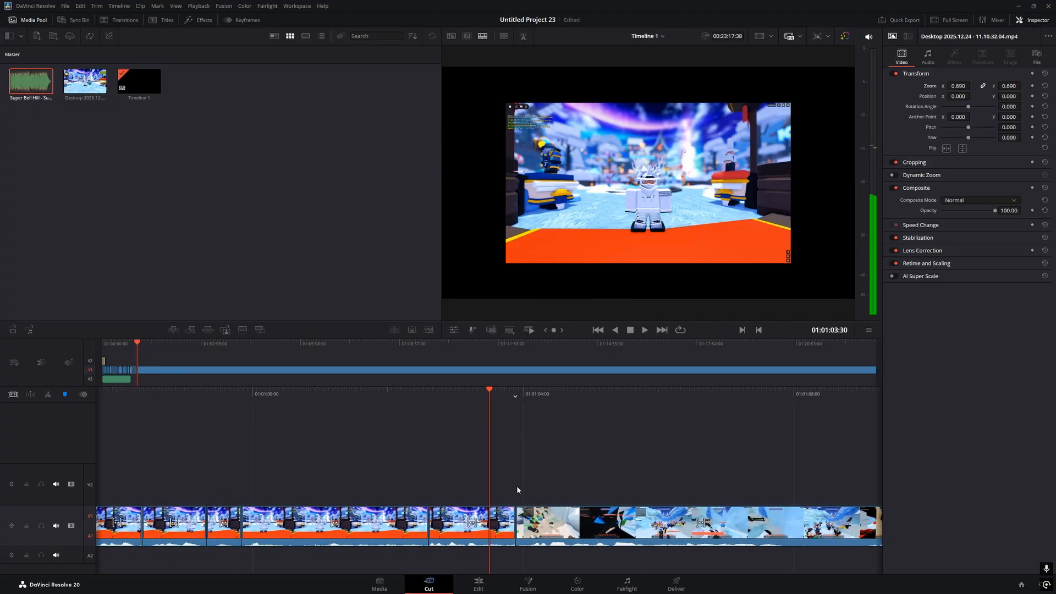
{"action": "left_click_drag", "start_coordinate": [514, 486], "coordinate": [571, 550]}
{"action": "left_click", "coordinate": [572, 561]}
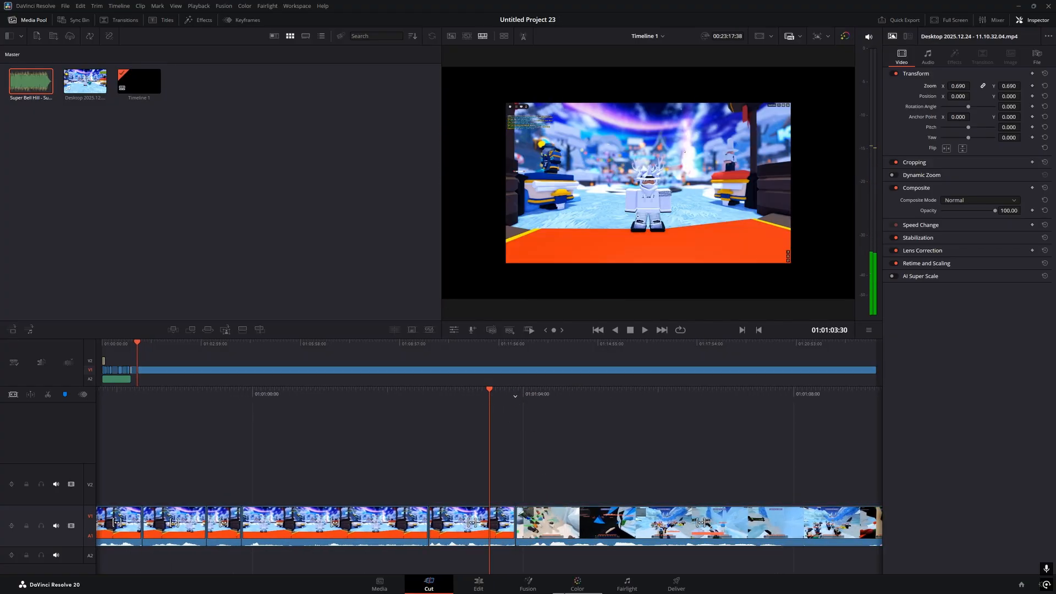
{"action": "left_click", "coordinate": [492, 586]}
{"action": "left_click_drag", "start_coordinate": [129, 337], "coordinate": [742, 437]}
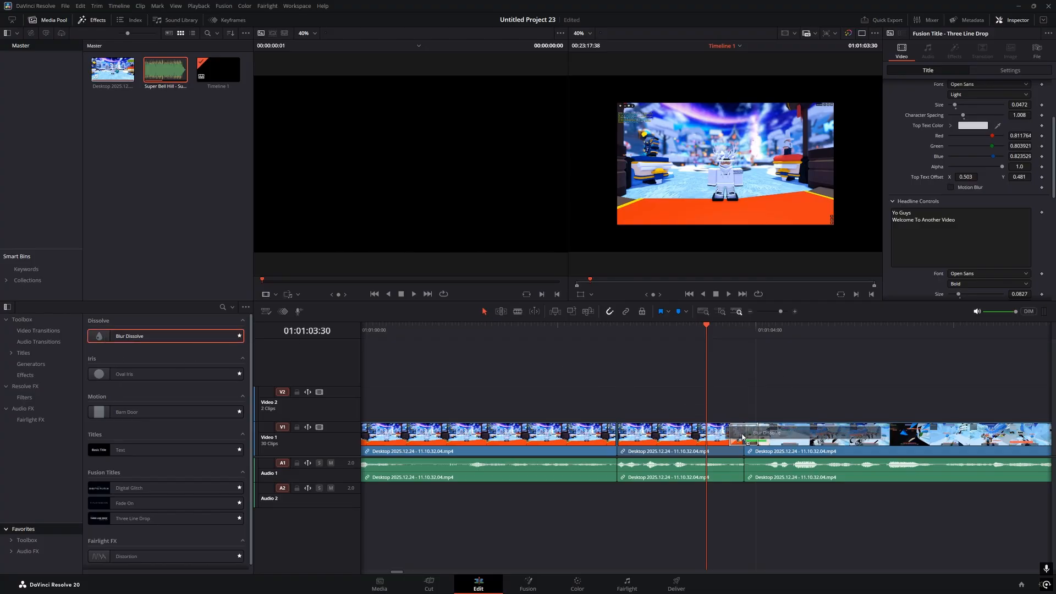
Place a Three Line Drop title on Video 2 above the gameplay near 01:01:04
{"action": "left_click", "coordinate": [446, 583]}
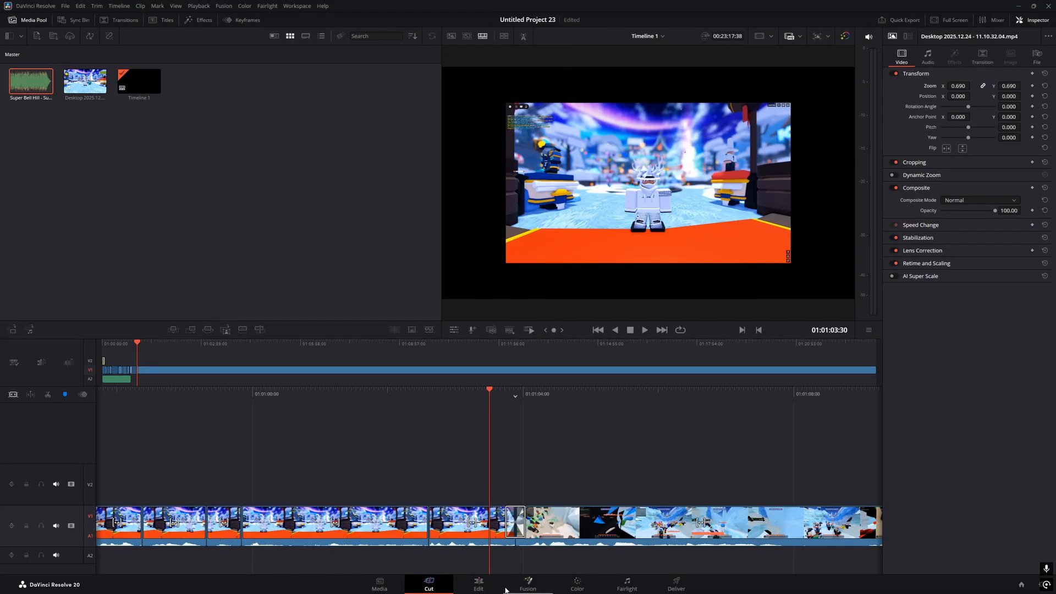
{"action": "left_click", "coordinate": [493, 587]}
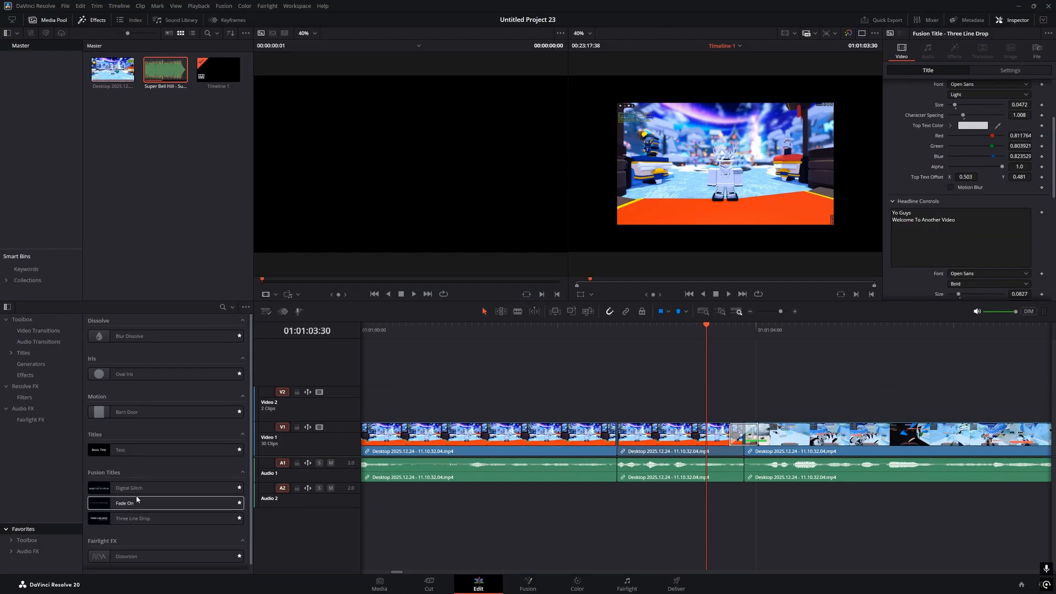
{"action": "left_click_drag", "start_coordinate": [132, 518], "coordinate": [743, 396]}
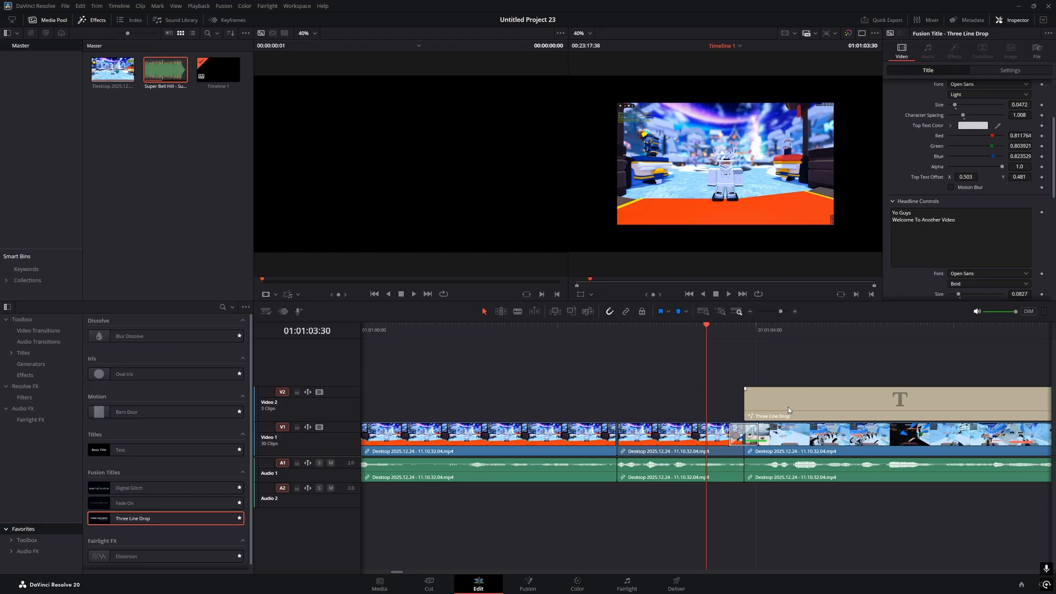
{"action": "scroll", "coordinate": [936, 165], "scroll_direction": "down", "scroll_amount": 6}
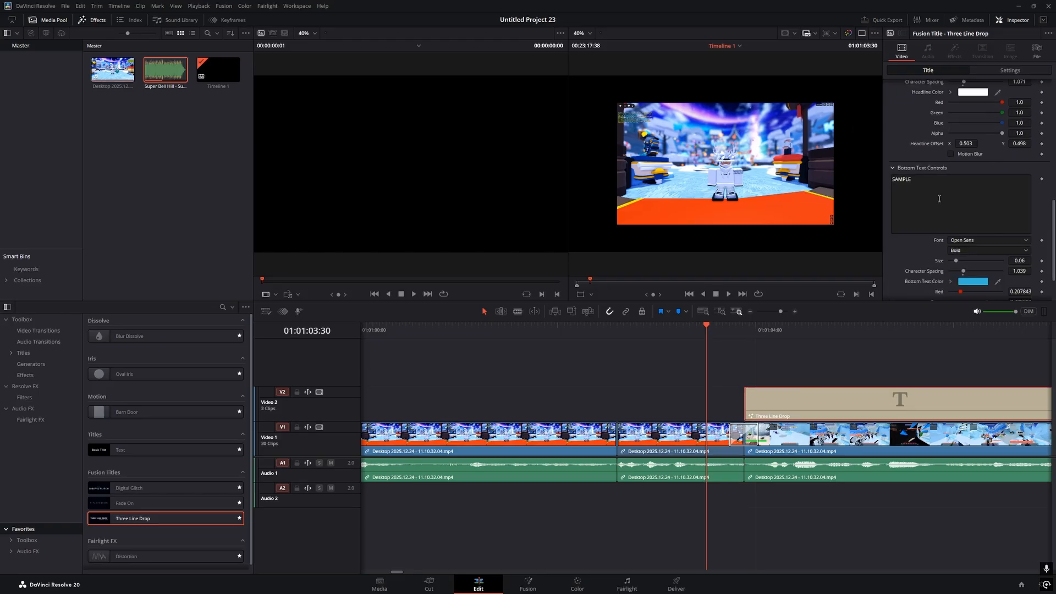
{"action": "scroll", "coordinate": [948, 139], "scroll_direction": "up", "scroll_amount": 3}
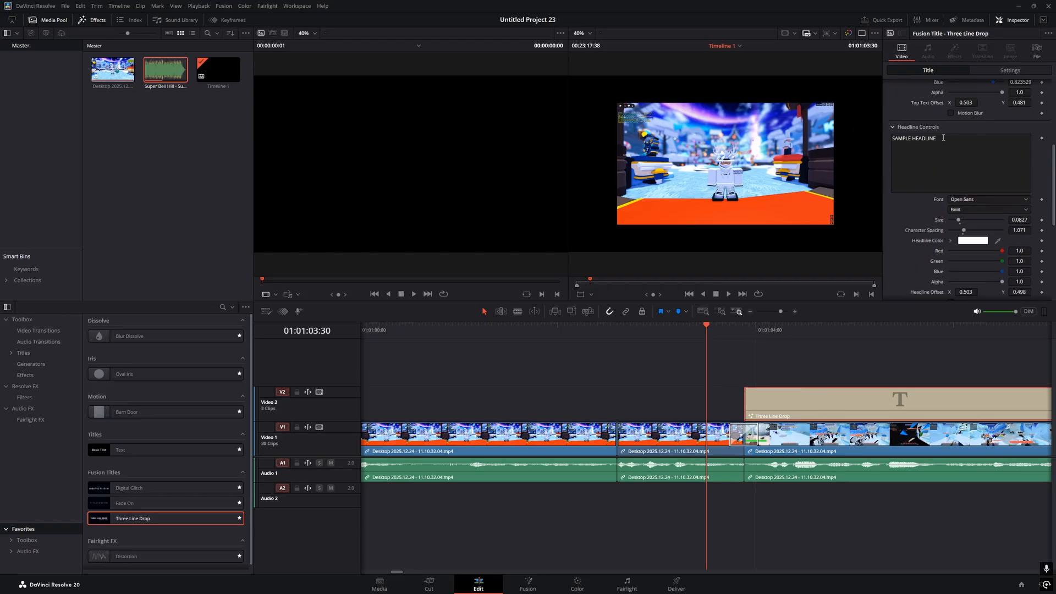
Replace the title's sample headline with 'First Attempt'
{"action": "left_click", "coordinate": [943, 138]}
{"action": "key", "text": "ctrl+a"}
{"action": "key", "text": "BackSpace"}
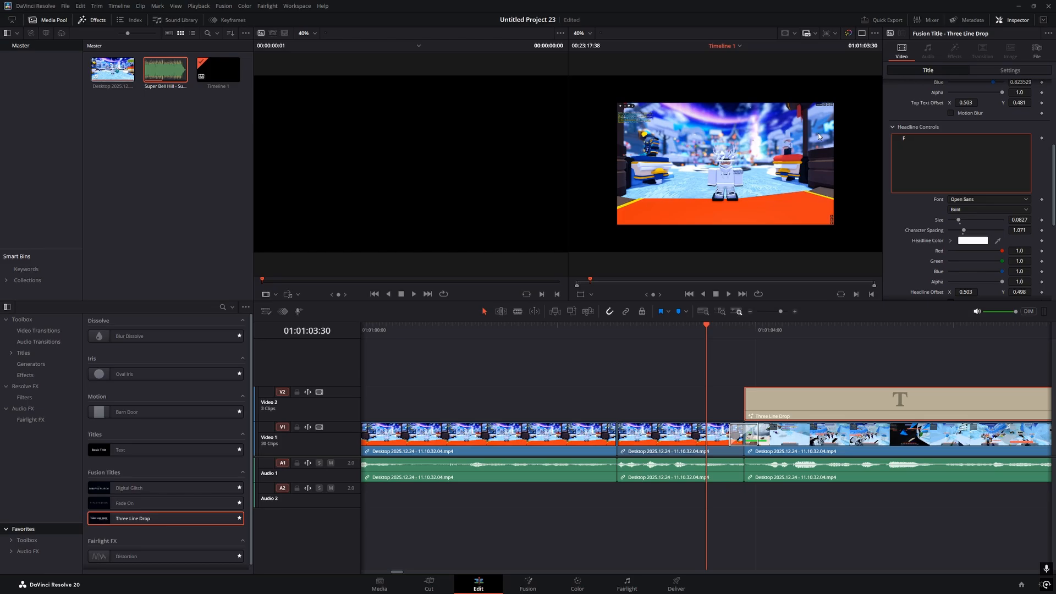
{"action": "type", "text": "First Attempt"}
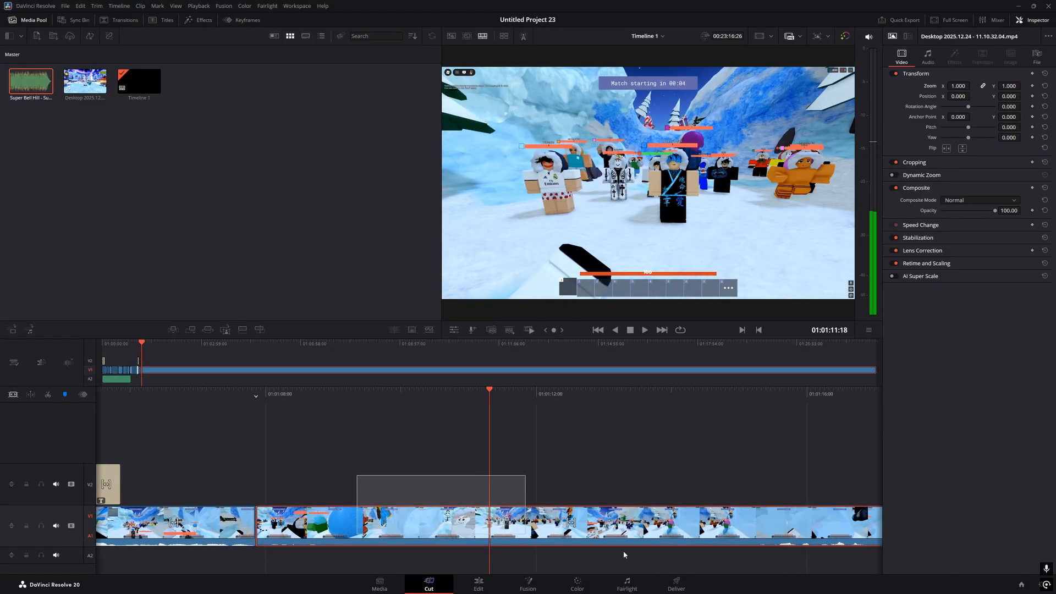
{"action": "left_click_drag", "start_coordinate": [624, 555], "coordinate": [586, 487]}
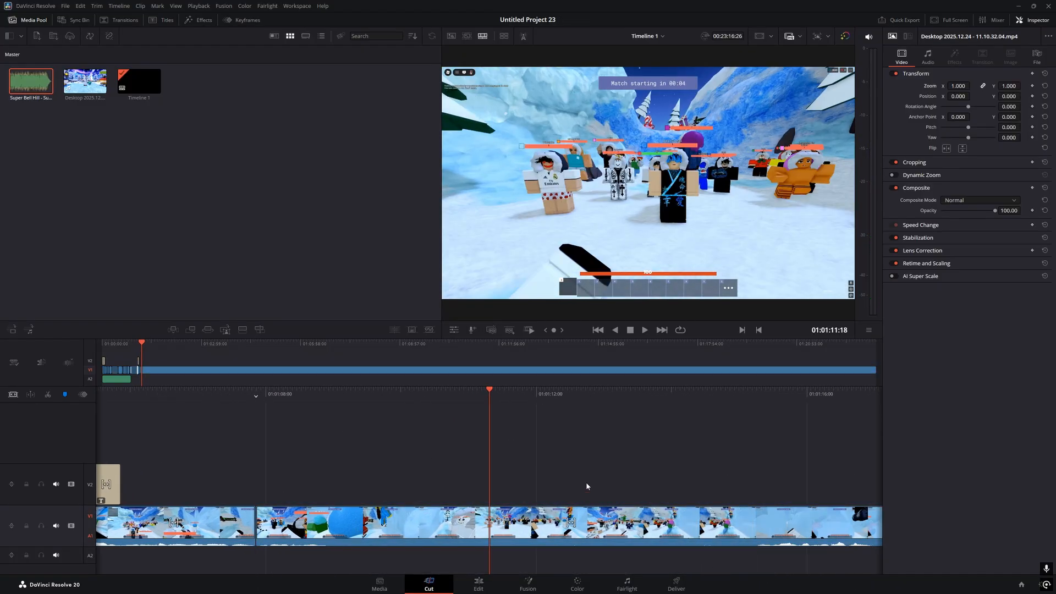
{"action": "key", "text": "v"}
{"action": "key", "text": "v"}
{"action": "key", "text": "Up"}
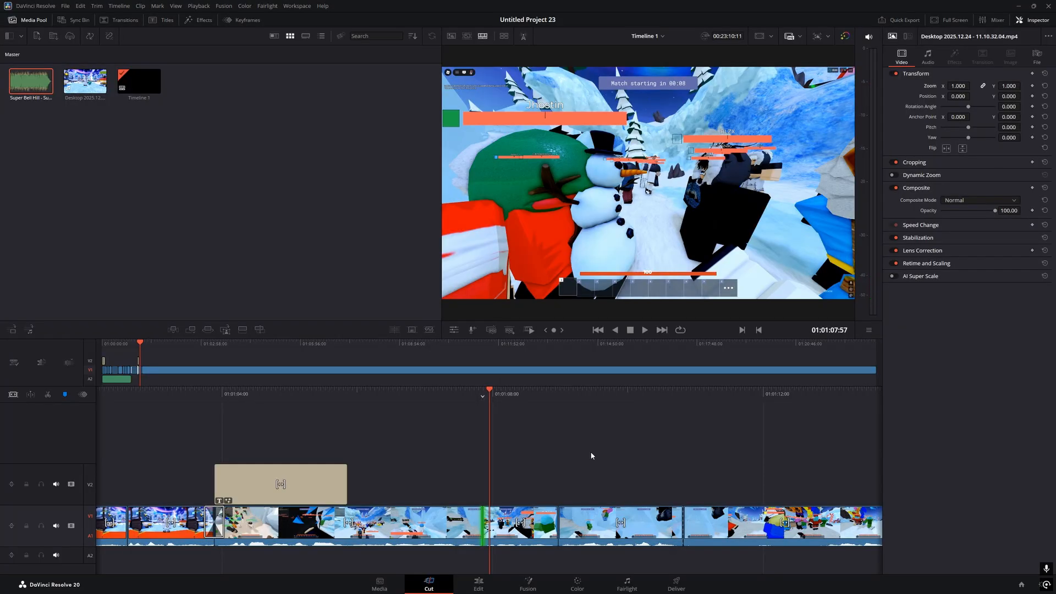
{"action": "key", "text": "space"}
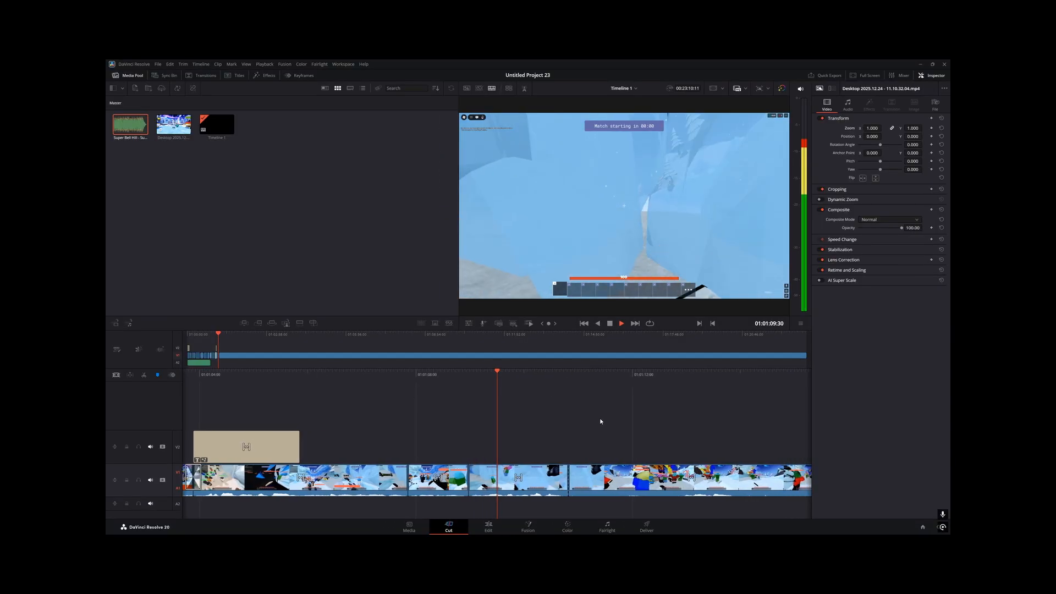
{"action": "key", "text": "space"}
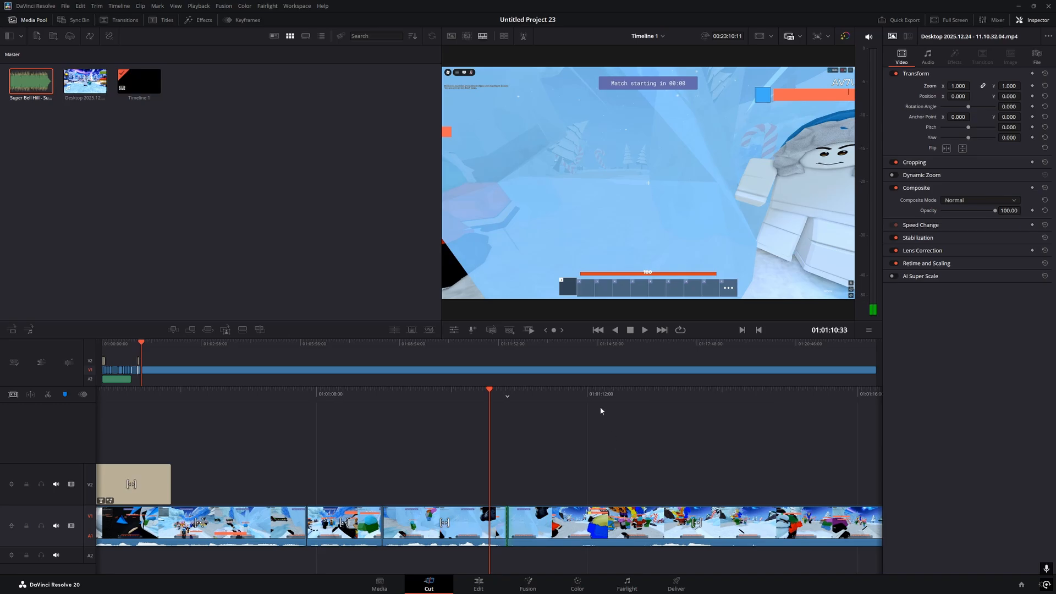
{"action": "key", "text": "Up"}
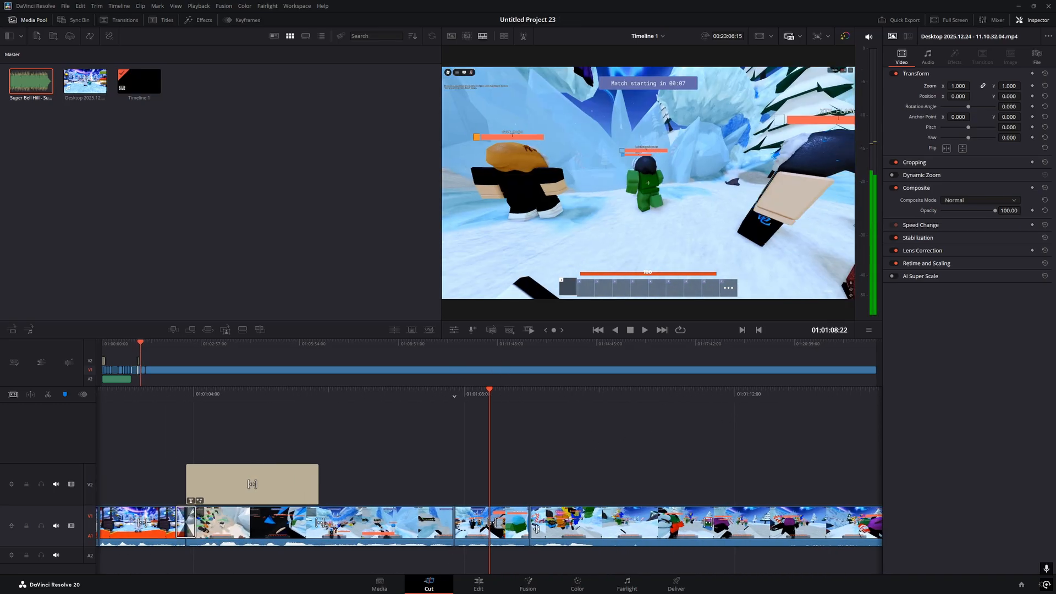
{"action": "left_click_drag", "start_coordinate": [494, 396], "coordinate": [460, 407]}
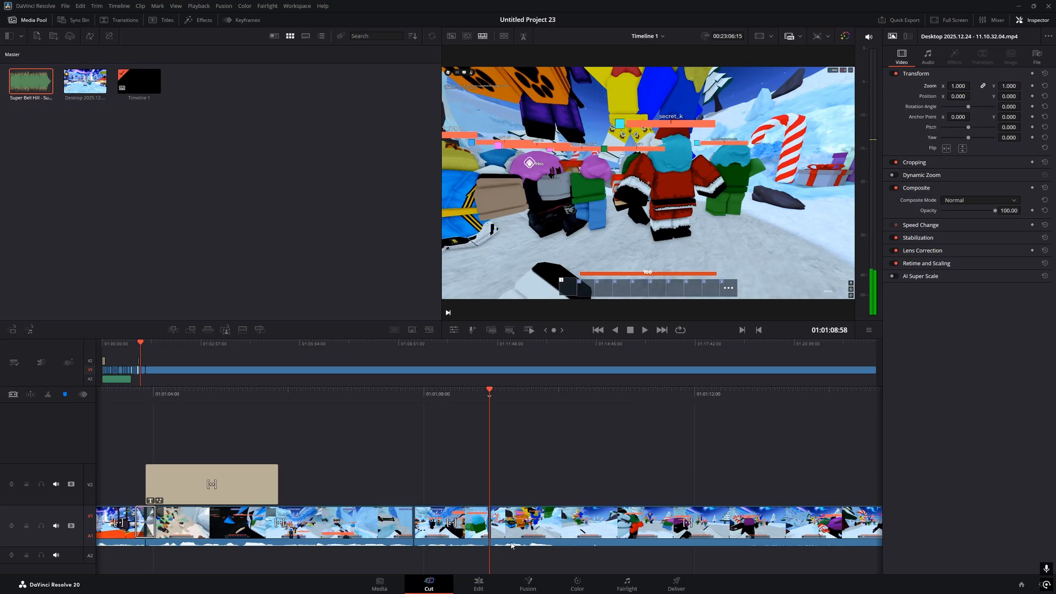
{"action": "key", "text": "space"}
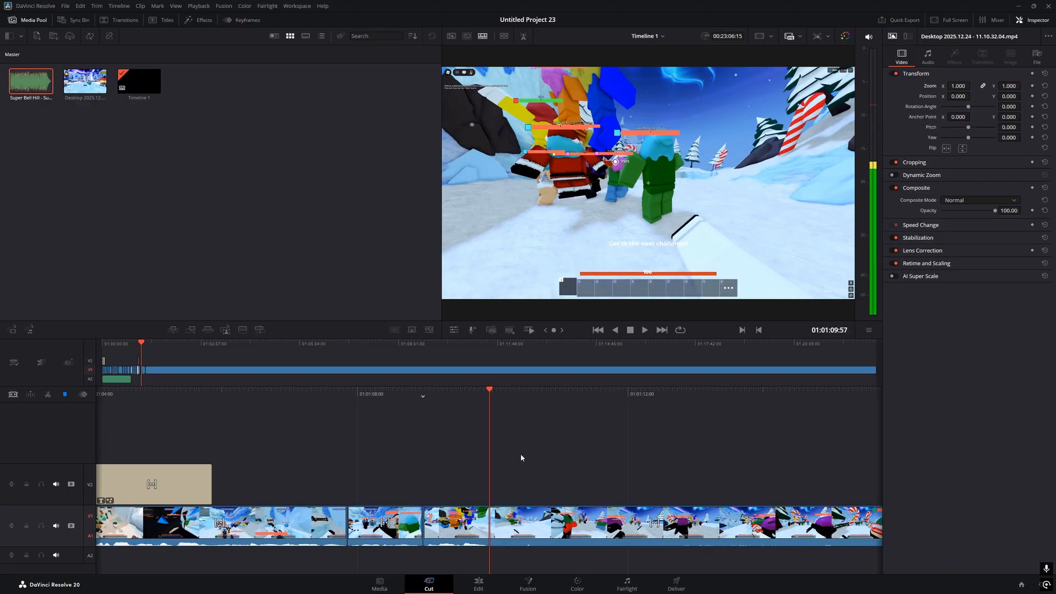
{"action": "key", "text": "space"}
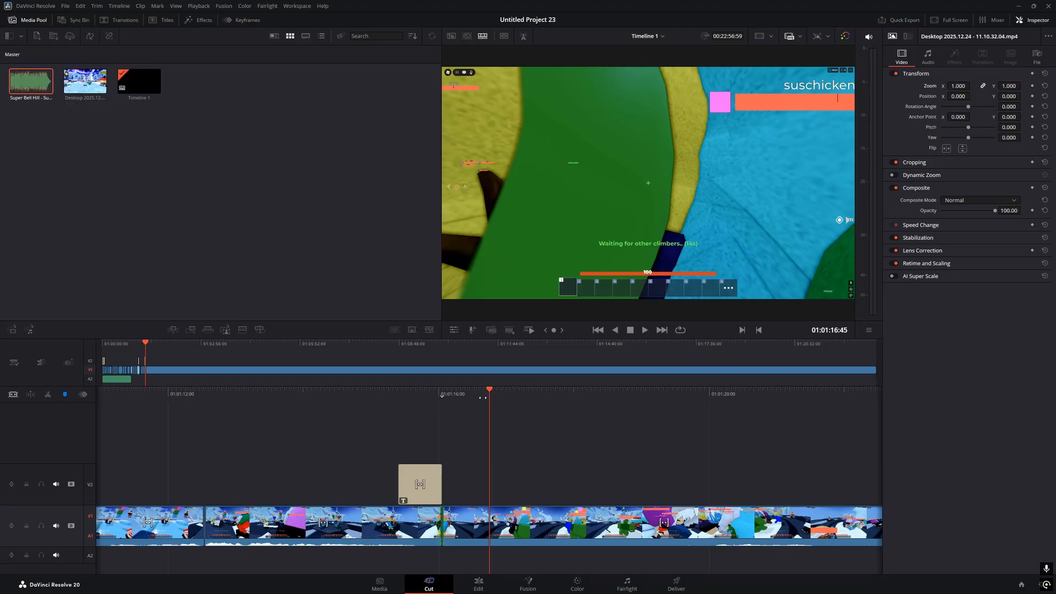
{"action": "left_click_drag", "start_coordinate": [463, 399], "coordinate": [652, 398]}
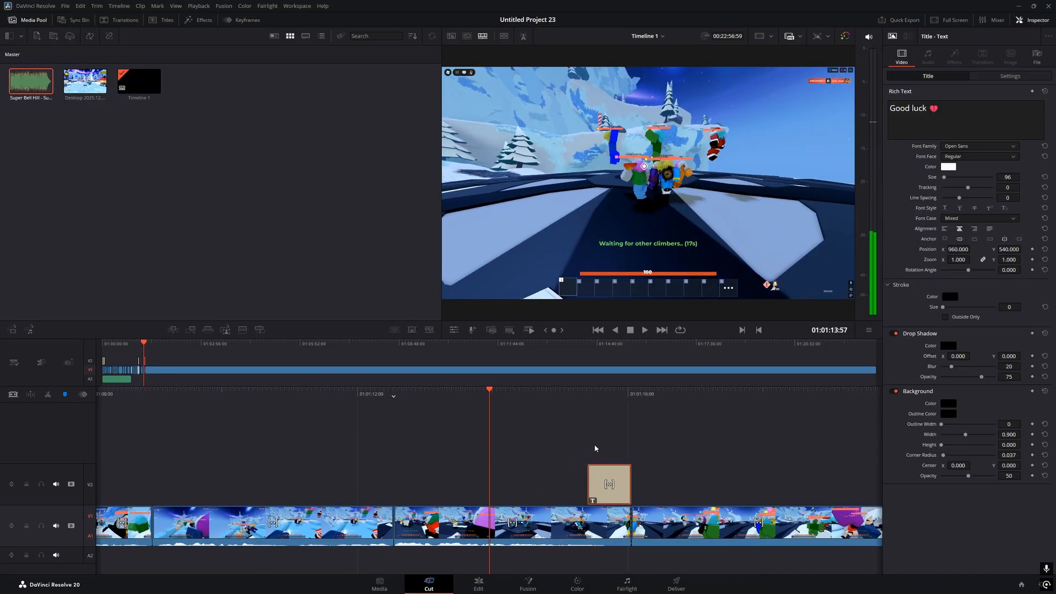
{"action": "key", "text": "space"}
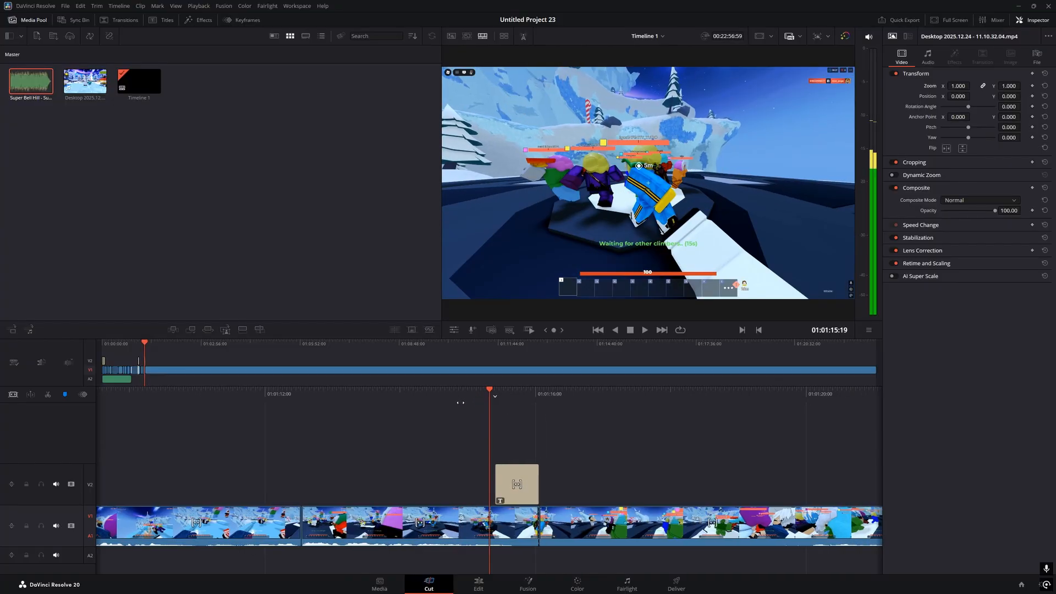
{"action": "left_click_drag", "start_coordinate": [460, 400], "coordinate": [681, 402]}
{"action": "key", "text": "space"}
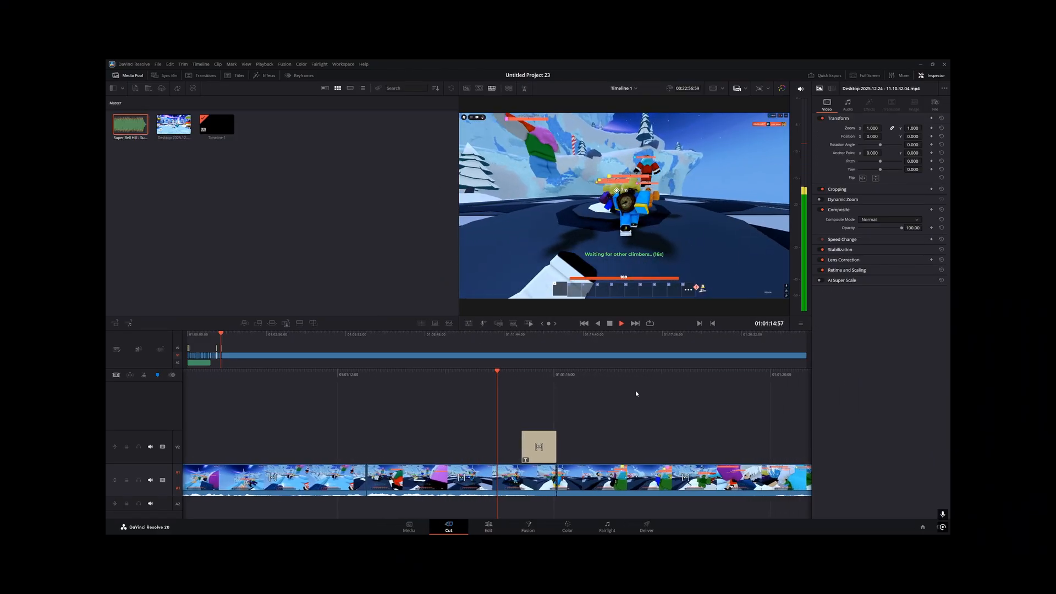
{"action": "key", "text": "space"}
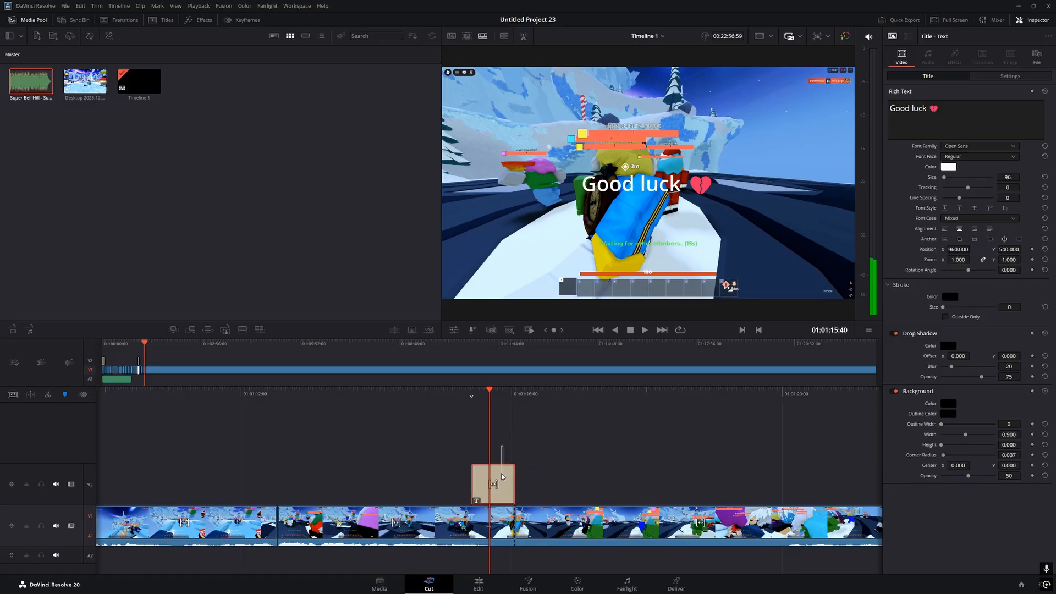
{"action": "key", "text": "space"}
{"action": "key", "text": "space"}
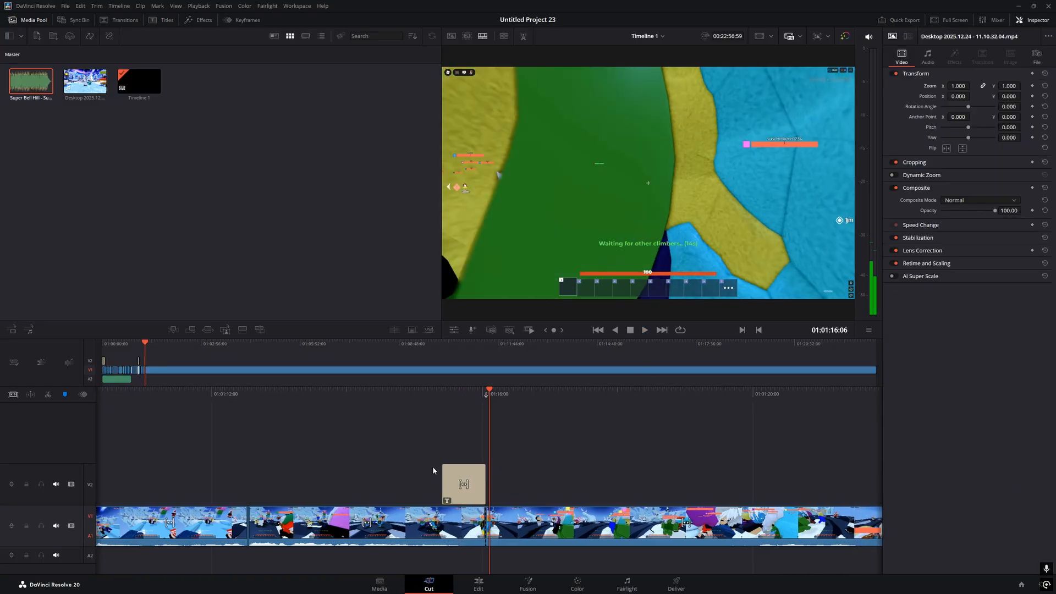
{"action": "left_click_drag", "start_coordinate": [432, 476], "coordinate": [514, 485]}
{"action": "left_click", "coordinate": [537, 415]}
{"action": "key", "text": "BackSpace"}
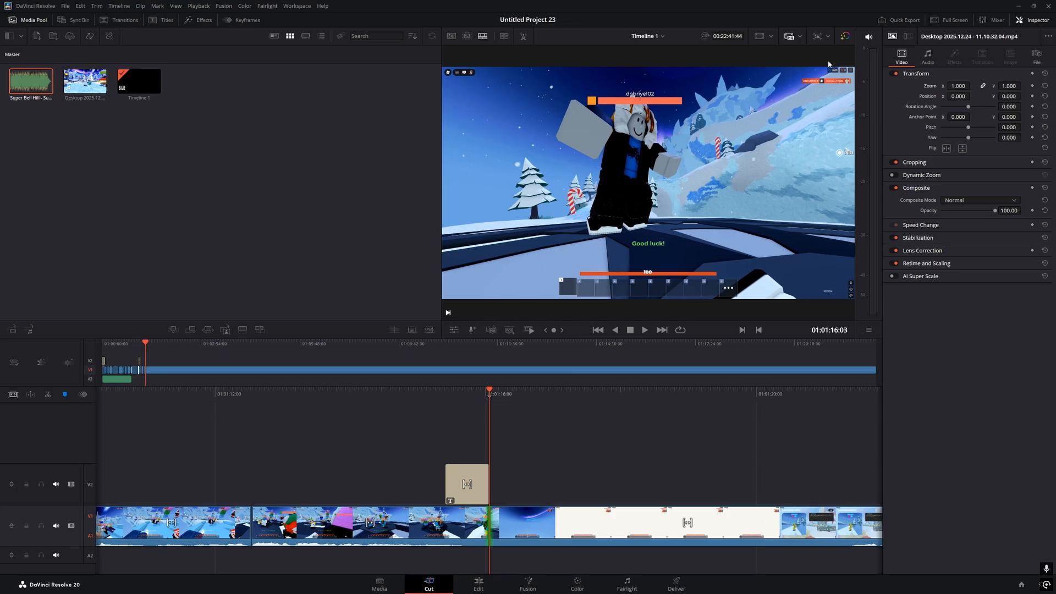
{"action": "key", "text": "space"}
{"action": "key", "text": "space"}
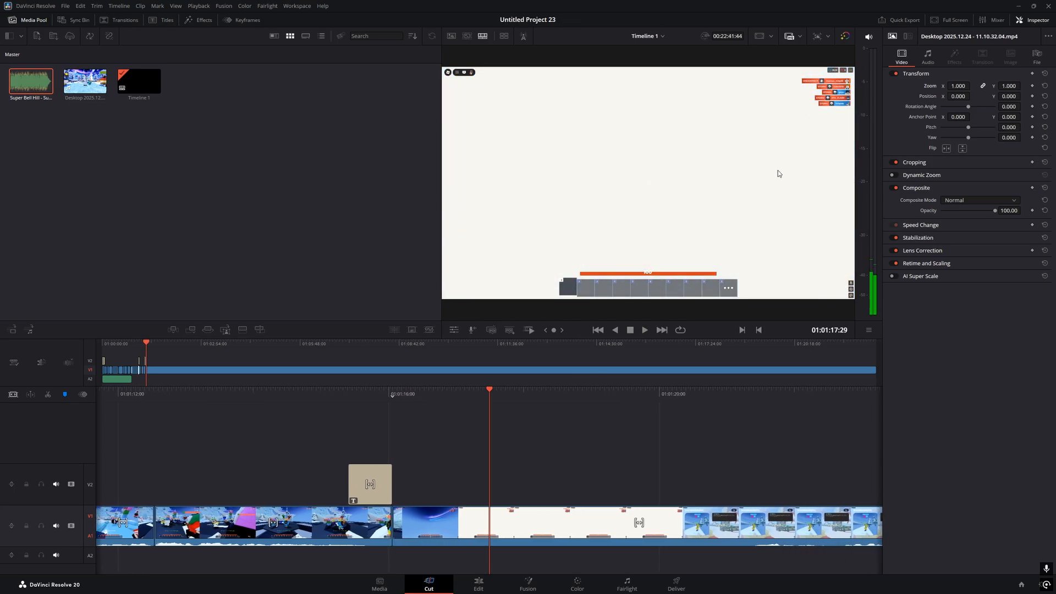
Split off a short gameplay piece near 01:01:16 and set Zoom 2.5, Position X -1470, Y -855
{"action": "left_click", "coordinate": [47, 394]}
{"action": "left_click_drag", "start_coordinate": [427, 395], "coordinate": [479, 395]}
{"action": "left_click_drag", "start_coordinate": [495, 471], "coordinate": [505, 547]}
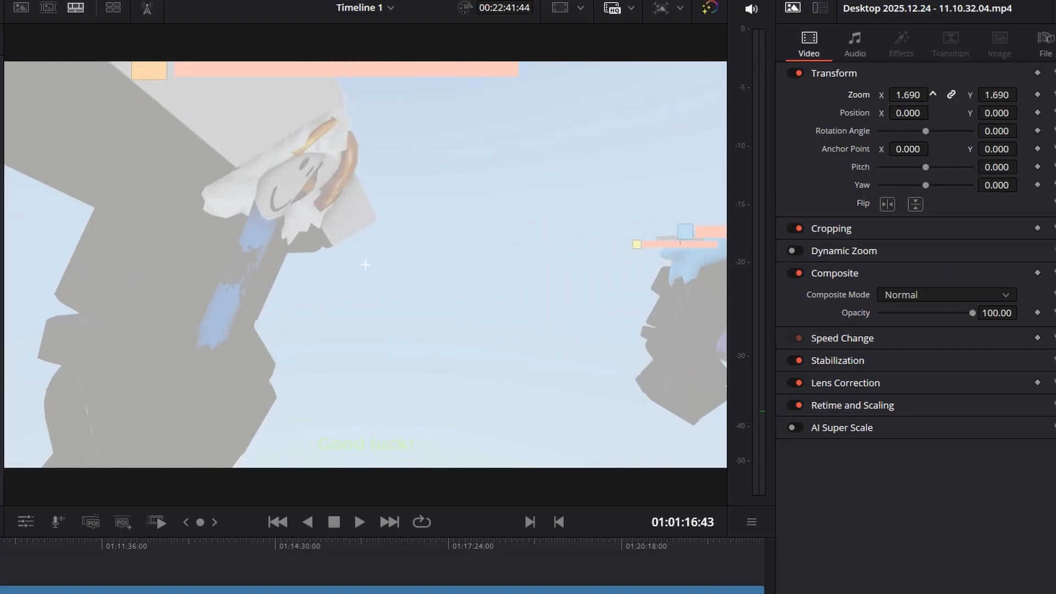
{"action": "left_click_drag", "start_coordinate": [950, 87], "coordinate": [972, 85]}
{"action": "left_click_drag", "start_coordinate": [908, 95], "coordinate": [904, 95]}
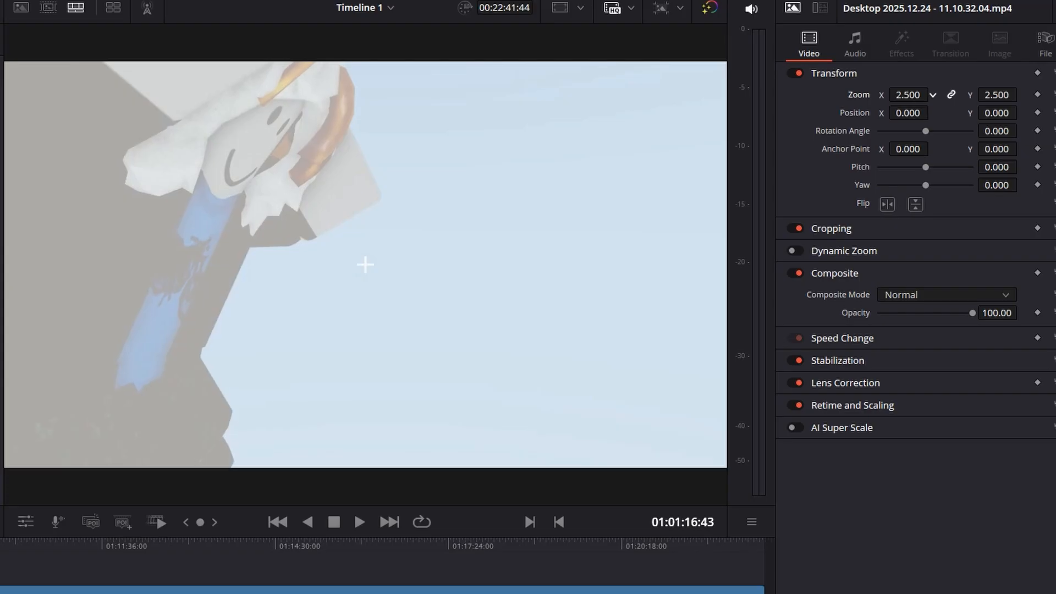
{"action": "left_click_drag", "start_coordinate": [989, 113], "coordinate": [548, 113]}
{"action": "left_click_drag", "start_coordinate": [908, 113], "coordinate": [120, 113]}
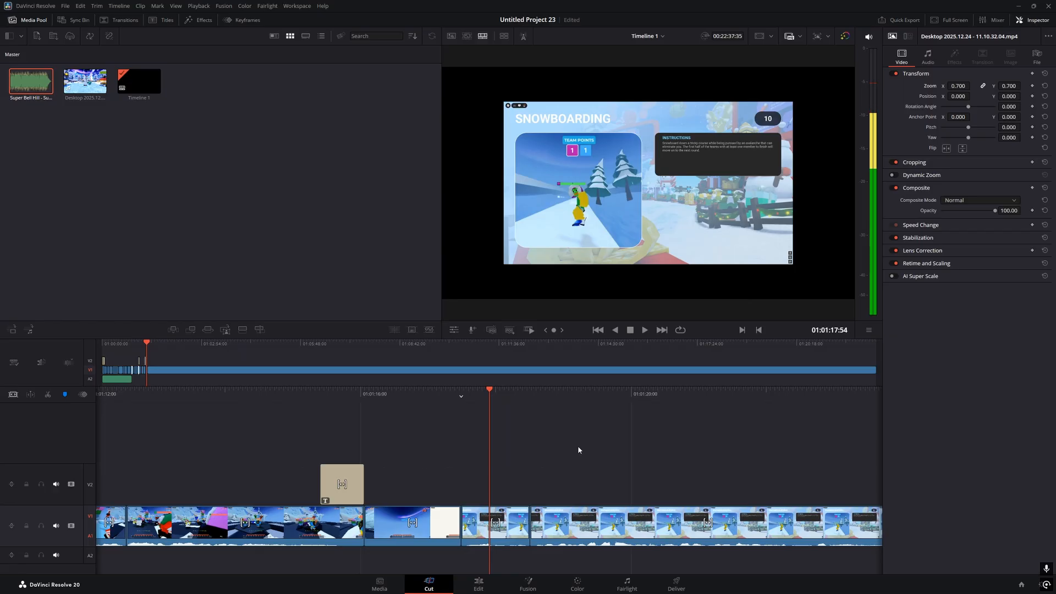
Check the new edit point and pull the sound effect clip's start earlier
{"action": "left_click_drag", "start_coordinate": [490, 397], "coordinate": [494, 397]}
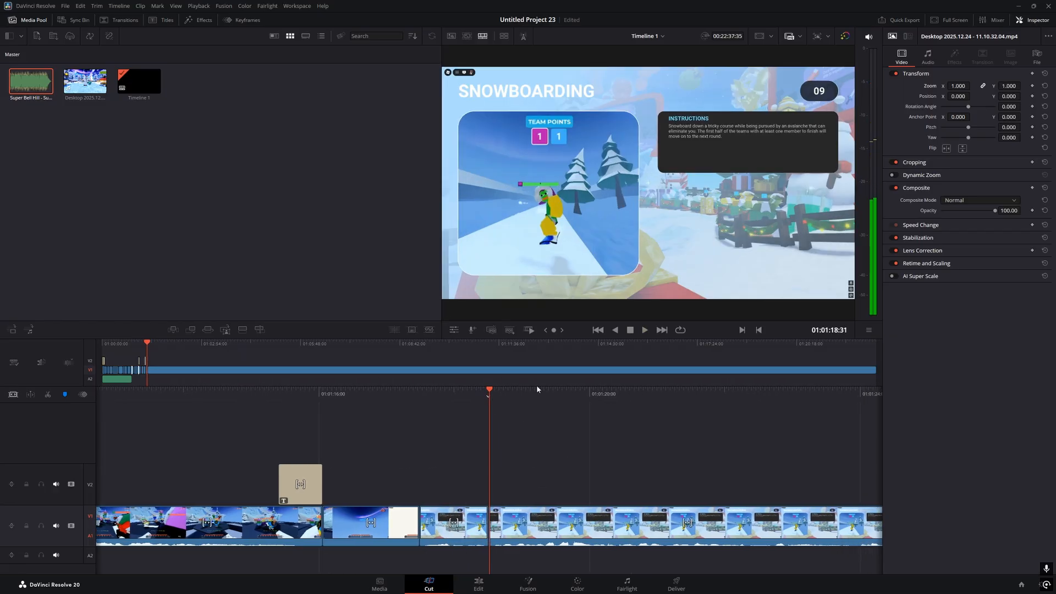
{"action": "key", "text": "v"}
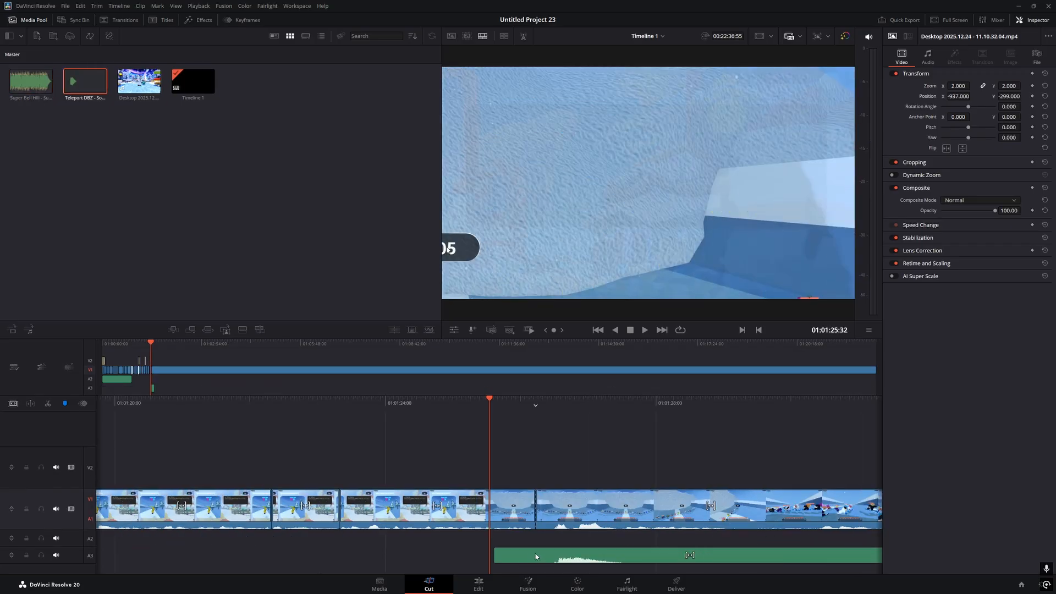
{"action": "left_click_drag", "start_coordinate": [538, 555], "coordinate": [490, 560]}
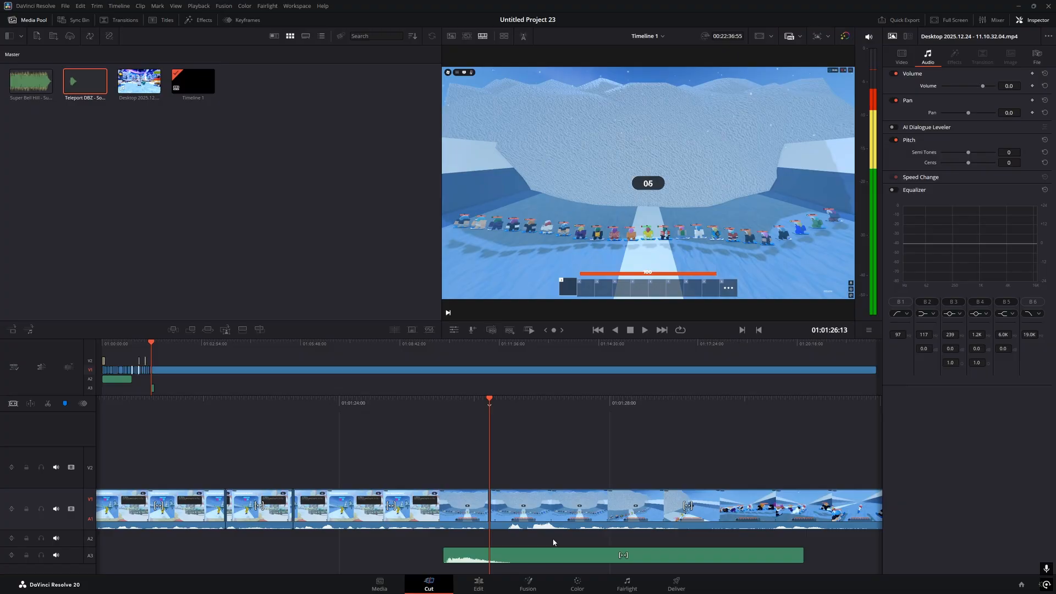
Cut the Teleport DBZ sound at the playhead and delete its tail
{"action": "left_click", "coordinate": [555, 550]}
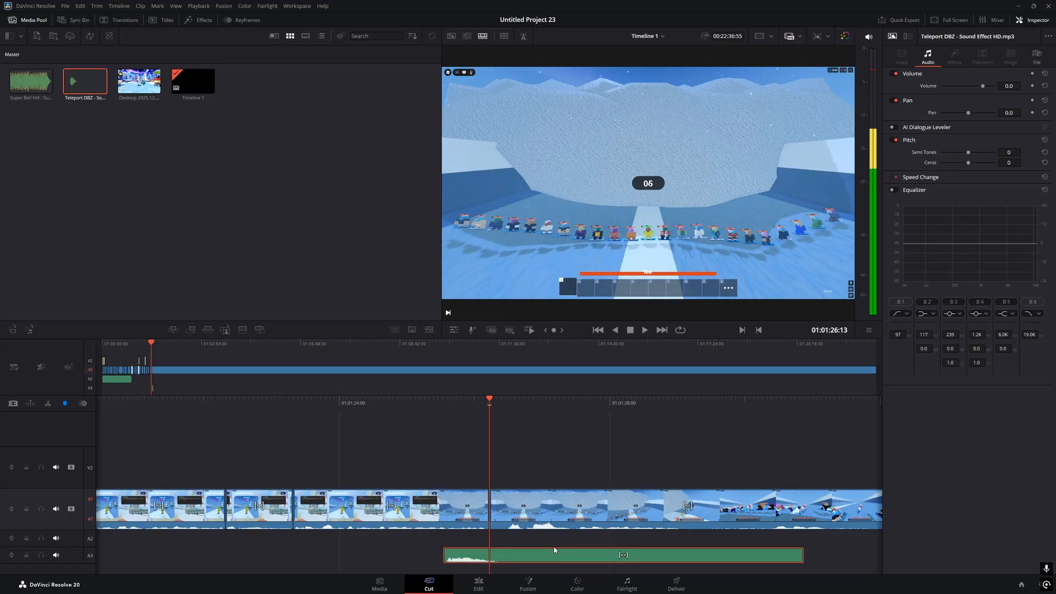
{"action": "left_click", "coordinate": [48, 404]}
{"action": "left_click", "coordinate": [524, 560]}
{"action": "key", "text": "Delete"}
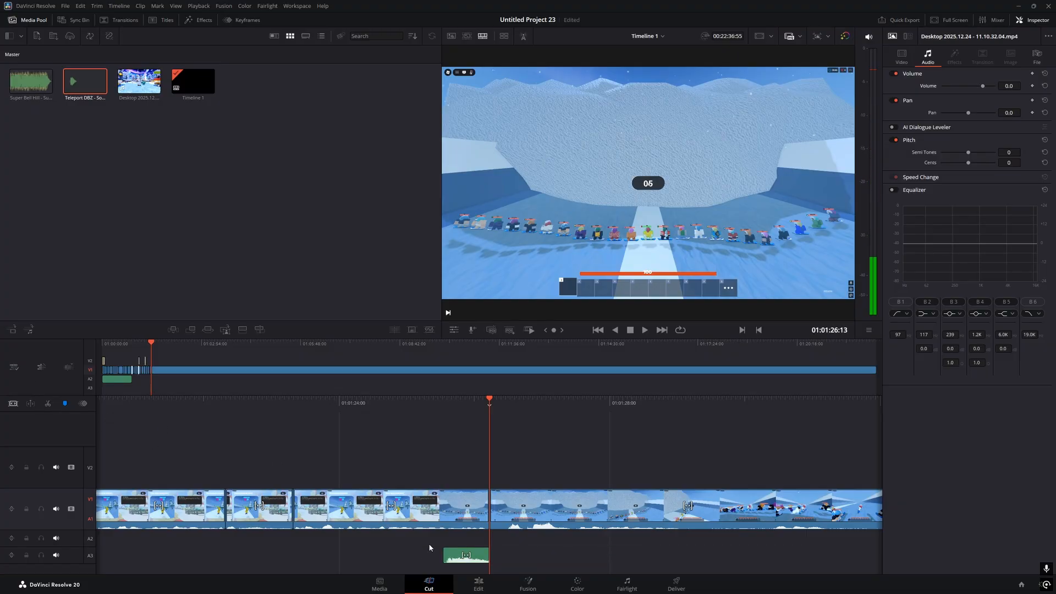
{"action": "left_click_drag", "start_coordinate": [423, 553], "coordinate": [547, 557]}
{"action": "left_click_drag", "start_coordinate": [390, 547], "coordinate": [521, 558]}
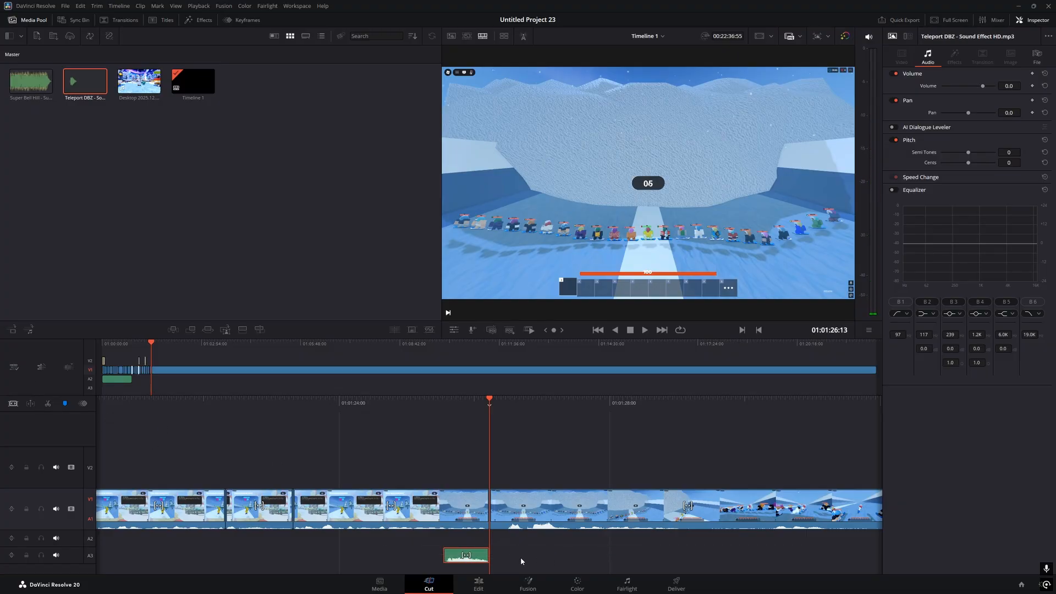
{"action": "left_click", "coordinate": [507, 559]}
Select the Teleport DBZ clip on Audio 3 and lower its volume to -10.7
{"action": "left_click", "coordinate": [471, 583]}
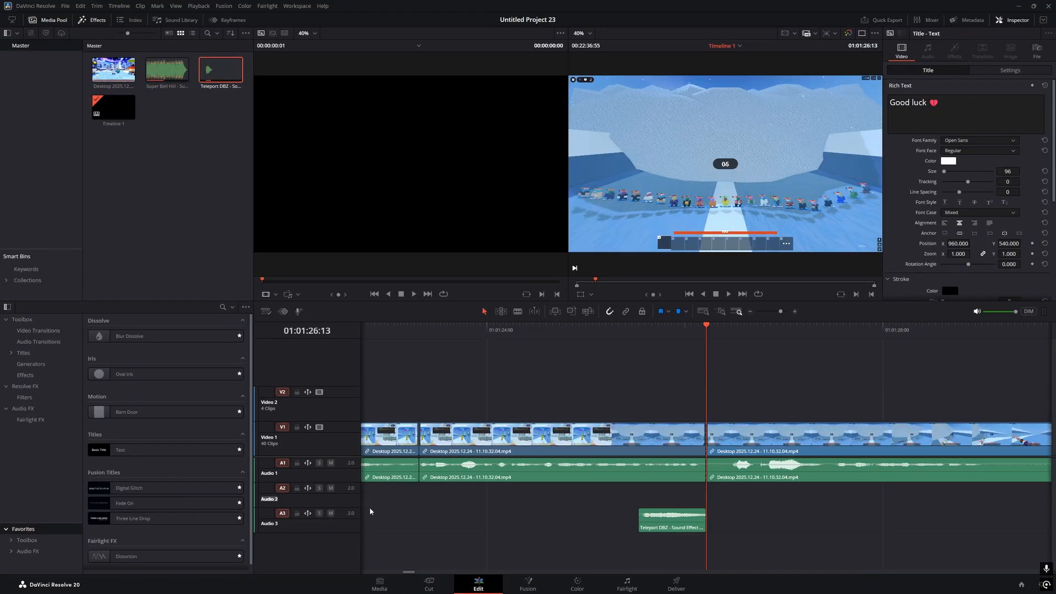
{"action": "left_click_drag", "start_coordinate": [371, 498], "coordinate": [757, 502]}
{"action": "left_click_drag", "start_coordinate": [562, 526], "coordinate": [807, 523]}
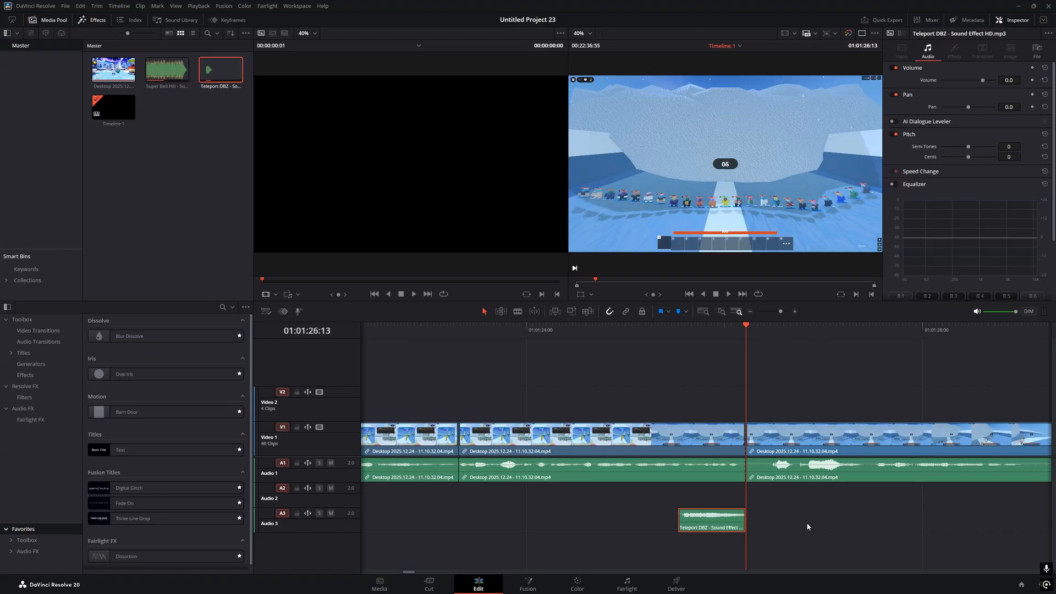
{"action": "left_click", "coordinate": [806, 522]}
{"action": "left_click_drag", "start_coordinate": [378, 544], "coordinate": [832, 542]}
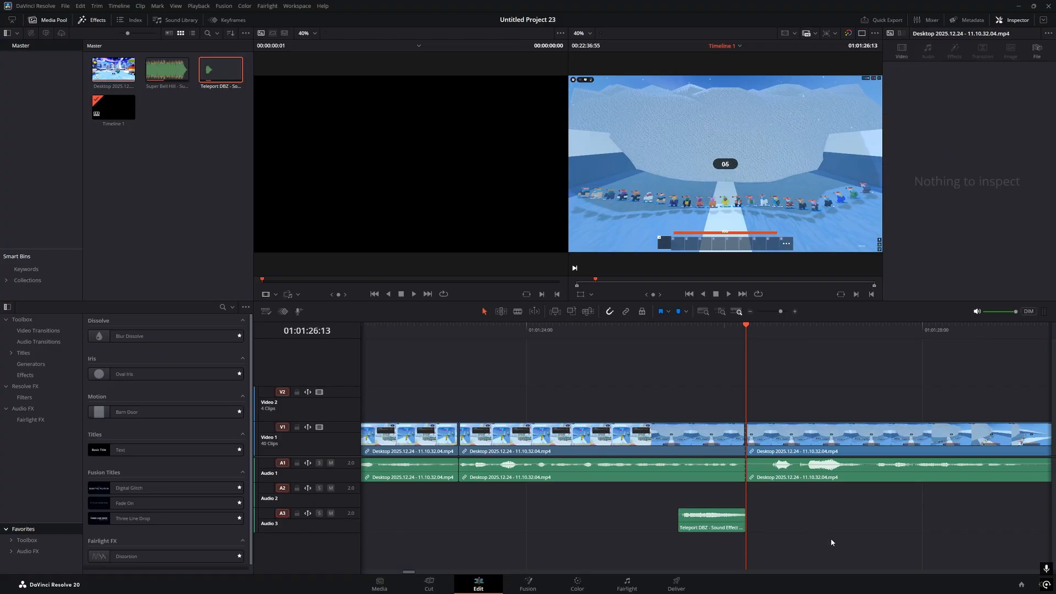
{"action": "left_click", "coordinate": [433, 587]}
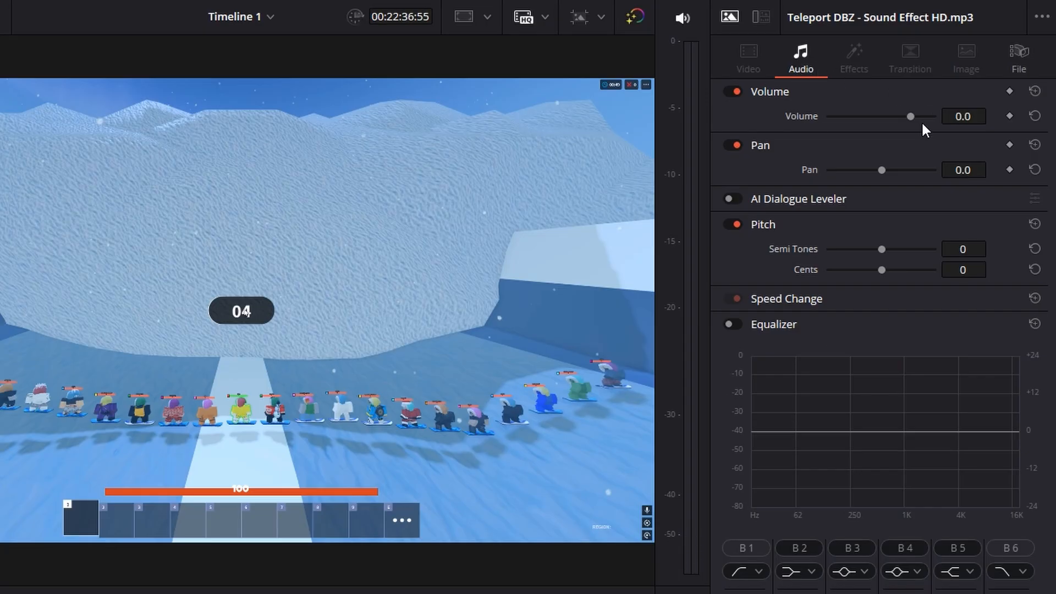
{"action": "left_click_drag", "start_coordinate": [910, 116], "coordinate": [902, 118]}
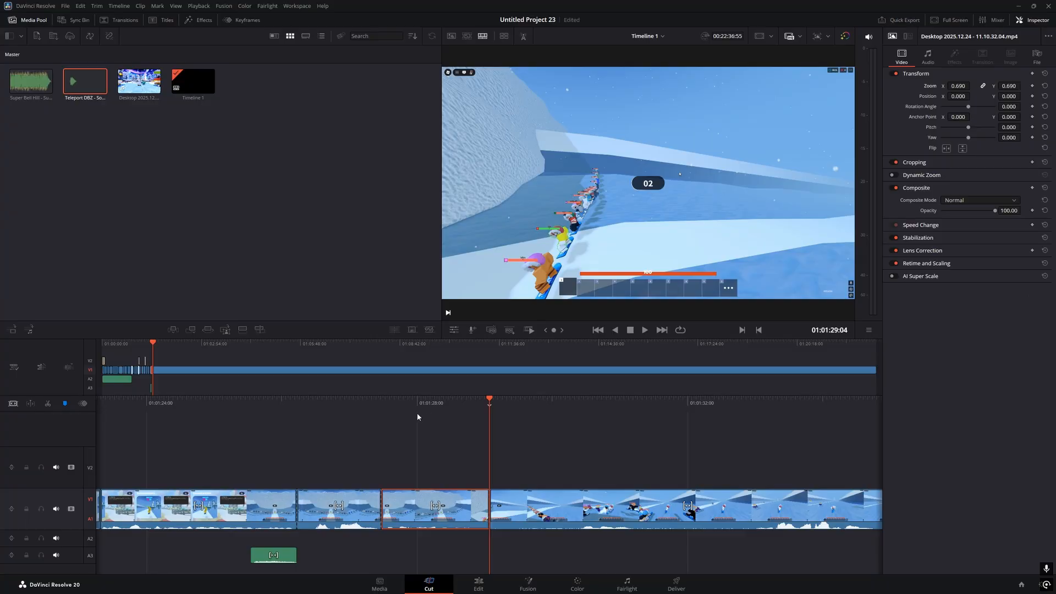
Review the gameplay run by playing the timeline and stopping at the next cut spot
{"action": "left_click", "coordinate": [653, 429]}
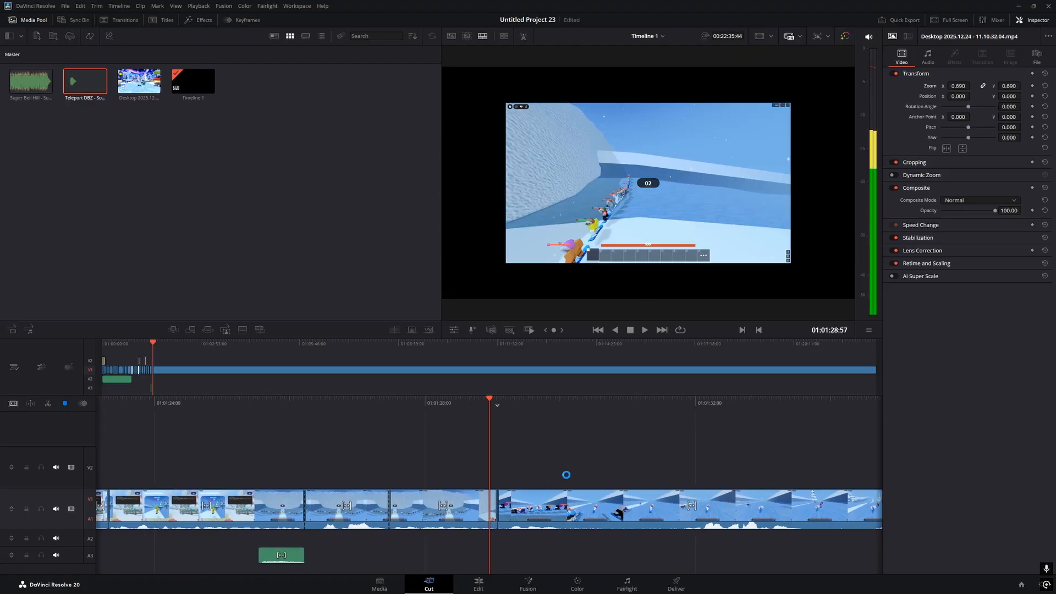
{"action": "left_click_drag", "start_coordinate": [521, 466], "coordinate": [695, 562]}
{"action": "left_click_drag", "start_coordinate": [620, 411], "coordinate": [622, 412]}
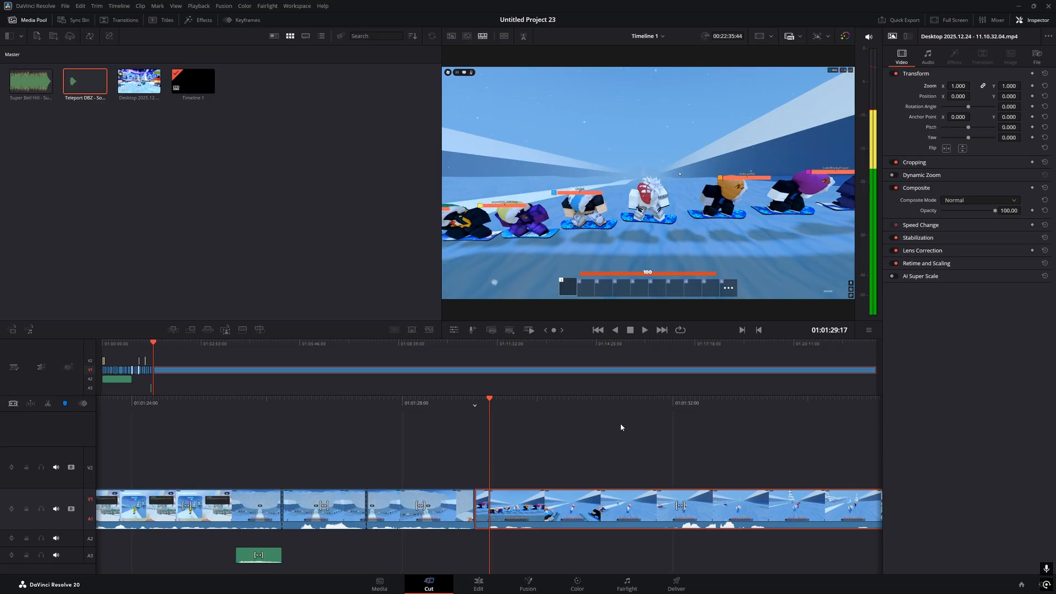
{"action": "left_click", "coordinate": [622, 426]}
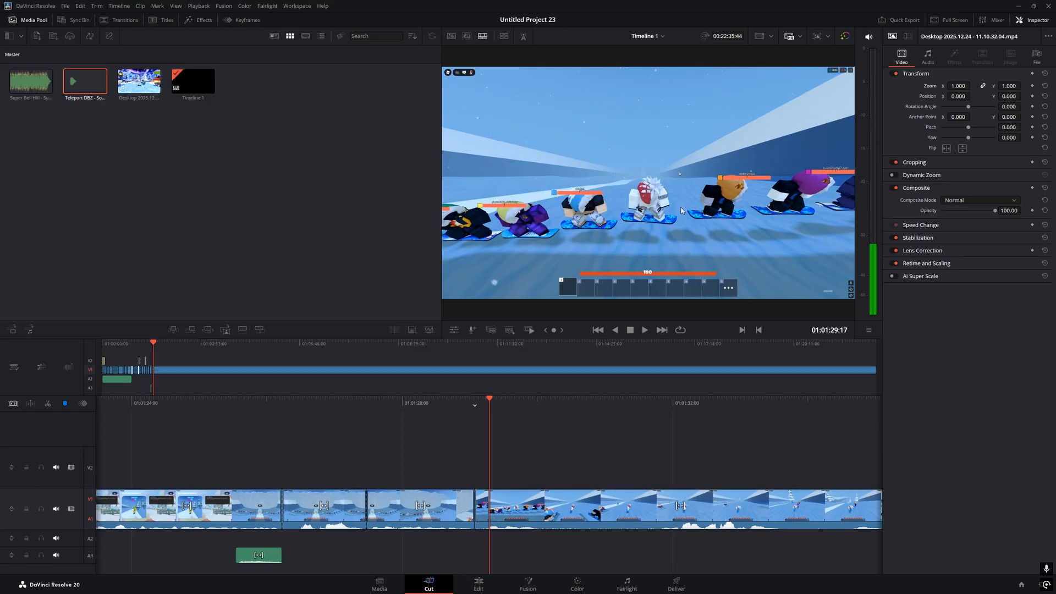
{"action": "key", "text": "space"}
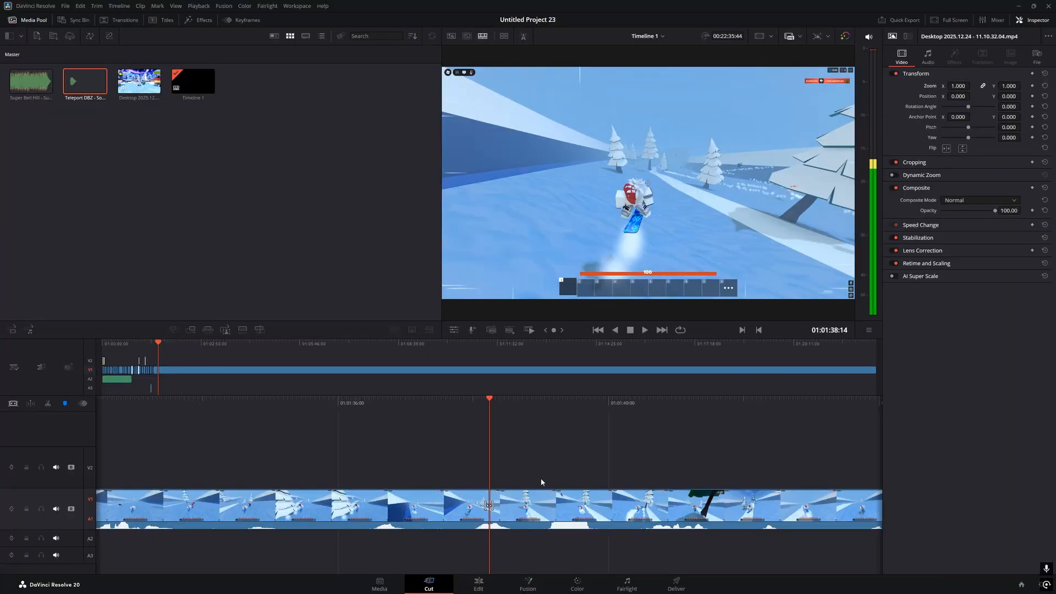
{"action": "key", "text": "space"}
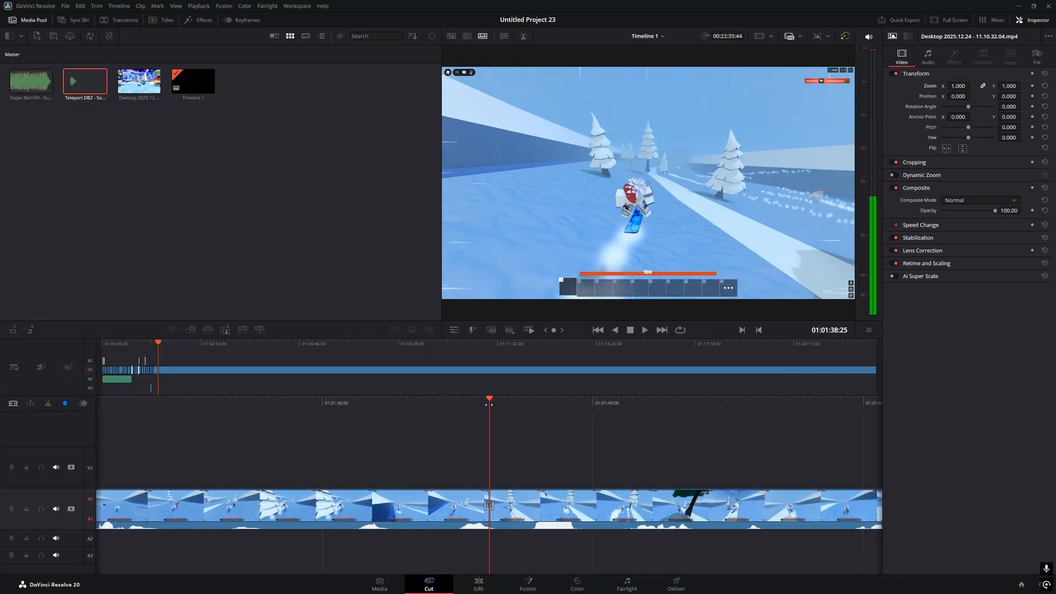
{"action": "key", "text": "space"}
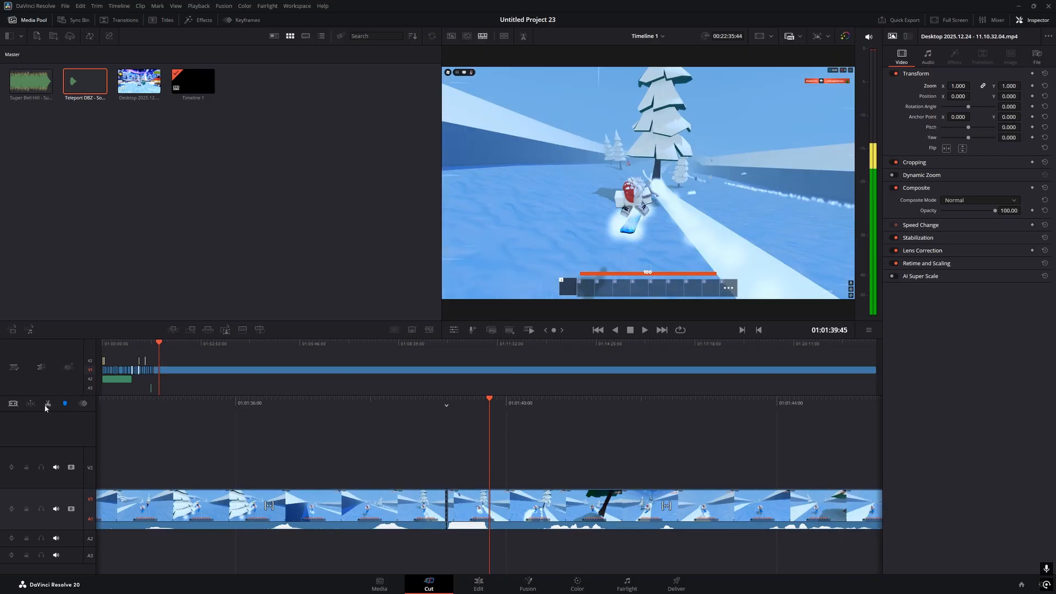
Split the gameplay twice at the playhead and lower the short middle piece's volume to -5.7
{"action": "left_click", "coordinate": [48, 404]}
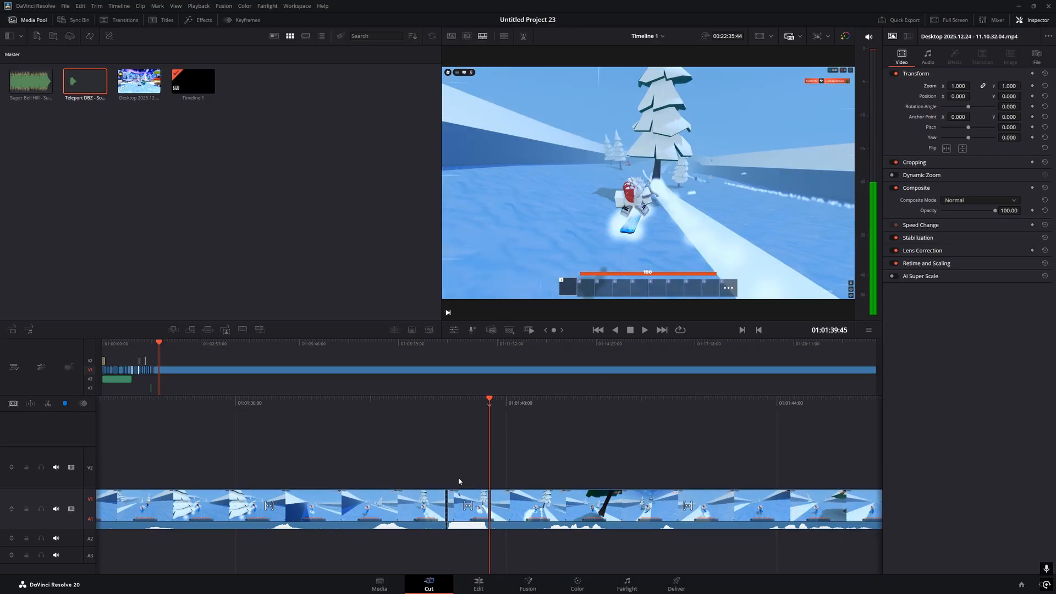
{"action": "left_click", "coordinate": [465, 498]}
{"action": "left_click", "coordinate": [928, 57]}
{"action": "left_click_drag", "start_coordinate": [983, 88], "coordinate": [981, 88]}
{"action": "left_click", "coordinate": [510, 473]}
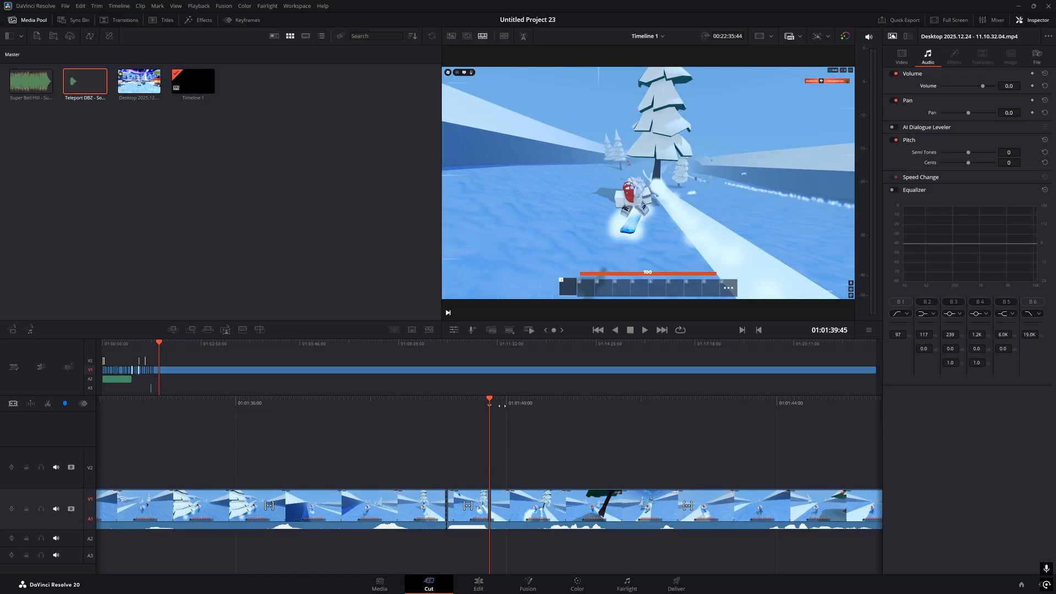
Review the new cuts around 01:01:42:17 and select the nearby edit points
{"action": "key", "text": "j"}
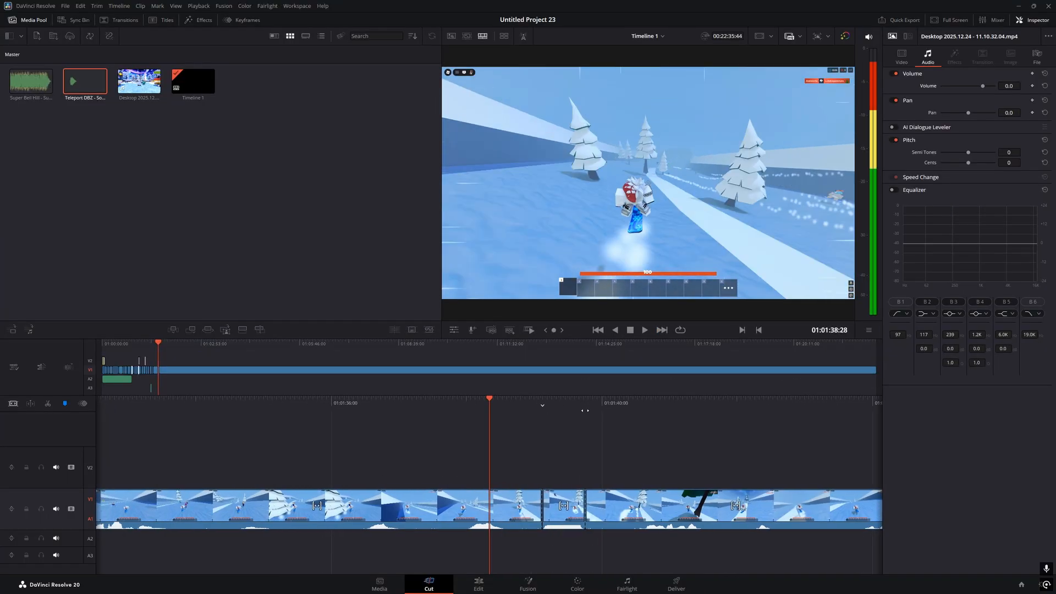
{"action": "key", "text": "k"}
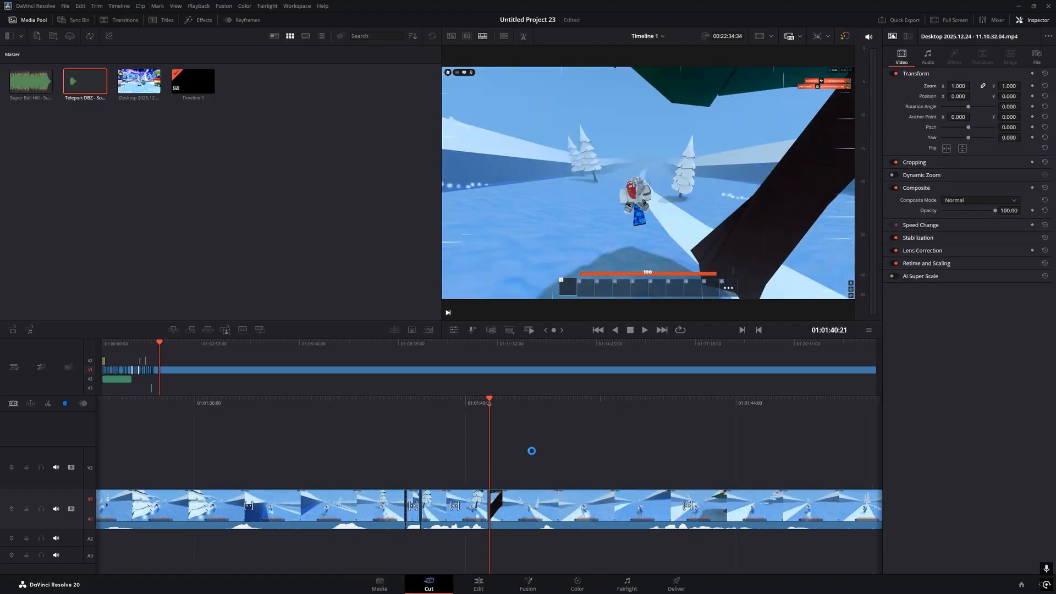
{"action": "key", "text": "v"}
{"action": "key", "text": "v"}
{"action": "key", "text": "v"}
{"action": "key", "text": "v"}
{"action": "key", "text": "space"}
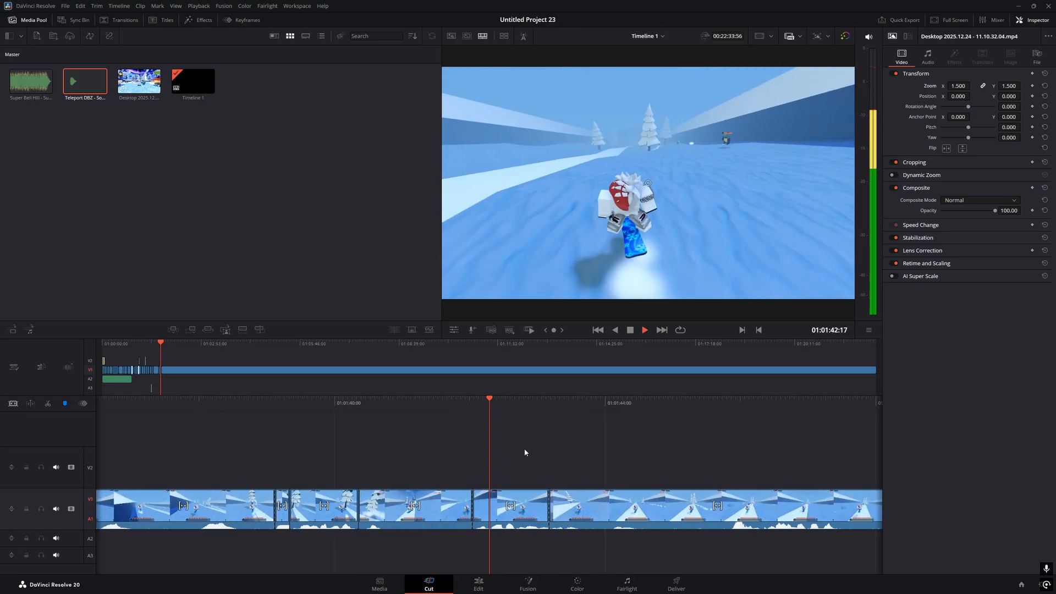
{"action": "key", "text": "space"}
{"action": "left_click_drag", "start_coordinate": [490, 406], "coordinate": [575, 414]}
{"action": "key", "text": "space"}
{"action": "key", "text": "space"}
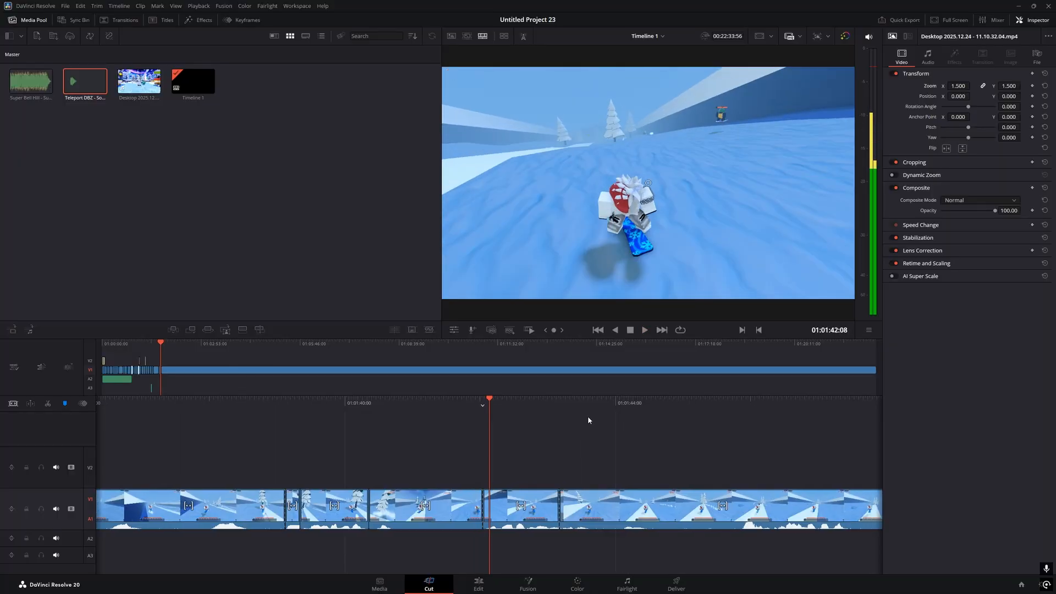
{"action": "key", "text": "v"}
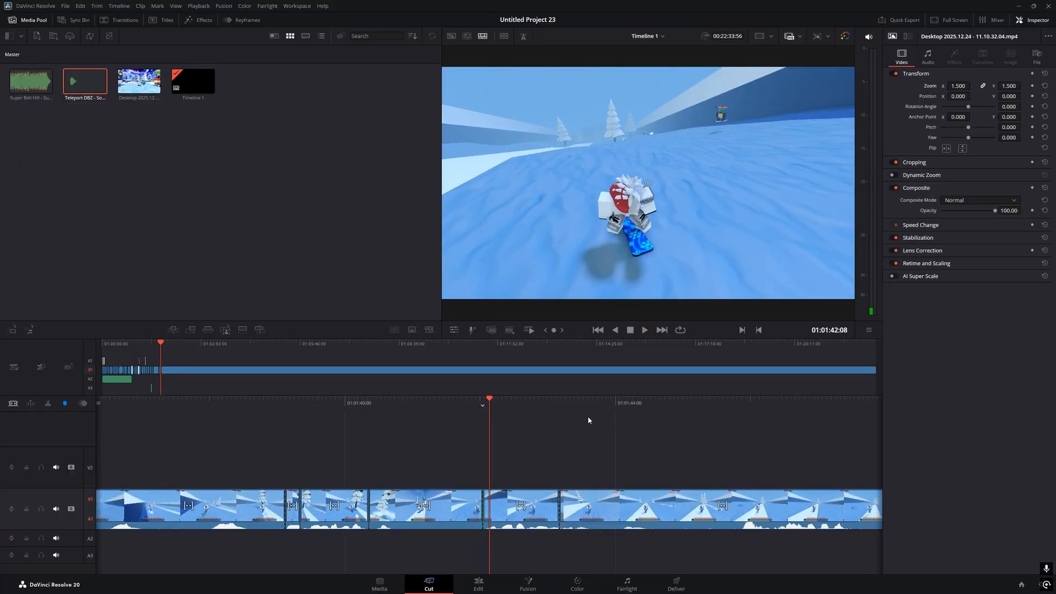
{"action": "key", "text": "v"}
{"action": "key", "text": "v"}
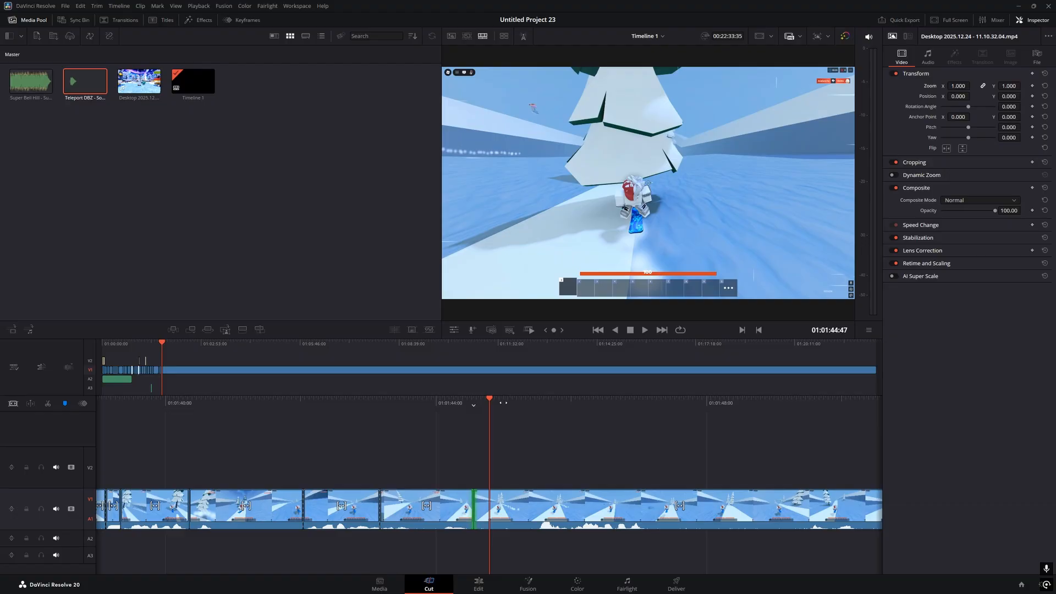
{"action": "key", "text": "v"}
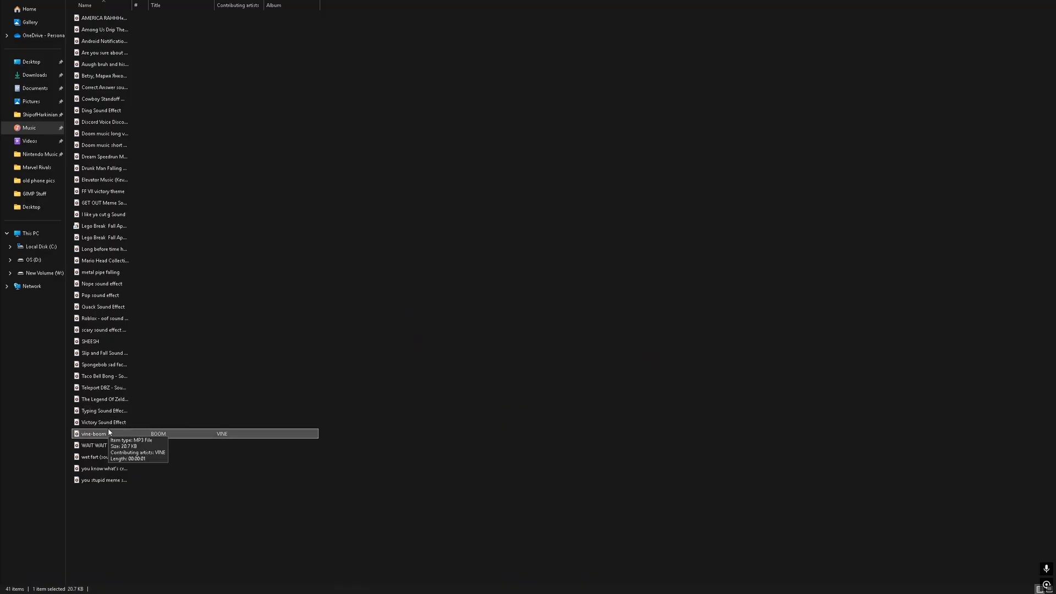
Select an edit point in Resolve, then drag the Android Notification sound from the Music folder into the project
{"action": "key", "text": "alt+Tab"}
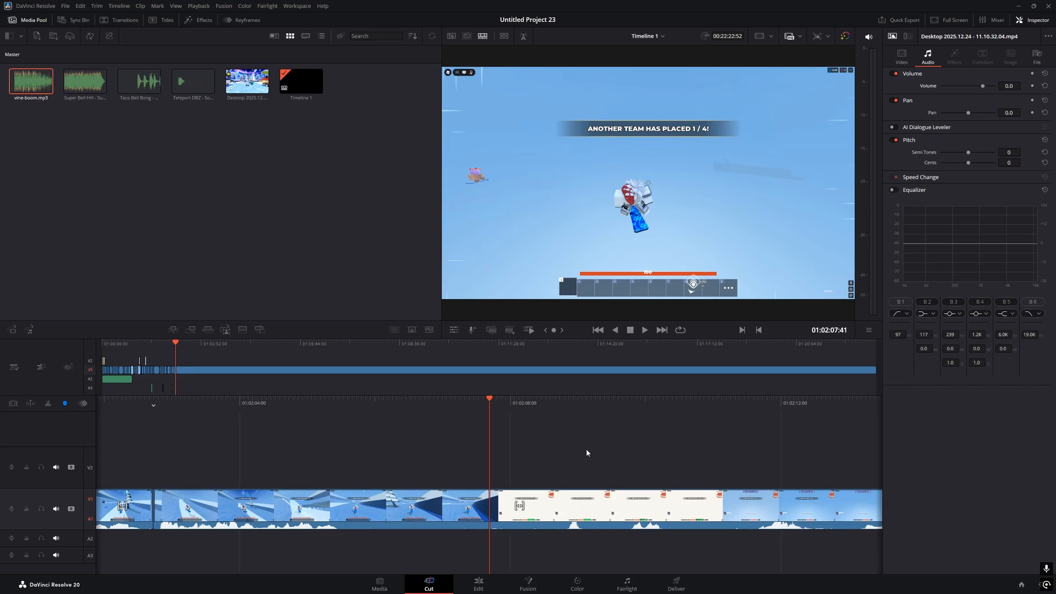
{"action": "key", "text": "v"}
{"action": "key", "text": "alt+Tab"}
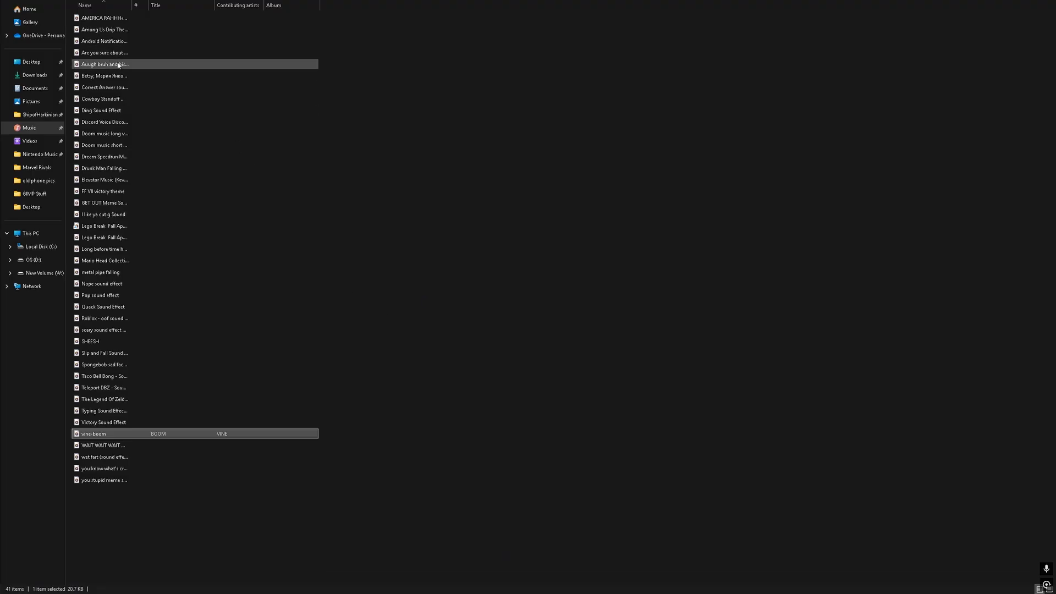
{"action": "left_click_drag", "start_coordinate": [112, 44], "coordinate": [365, 152]}
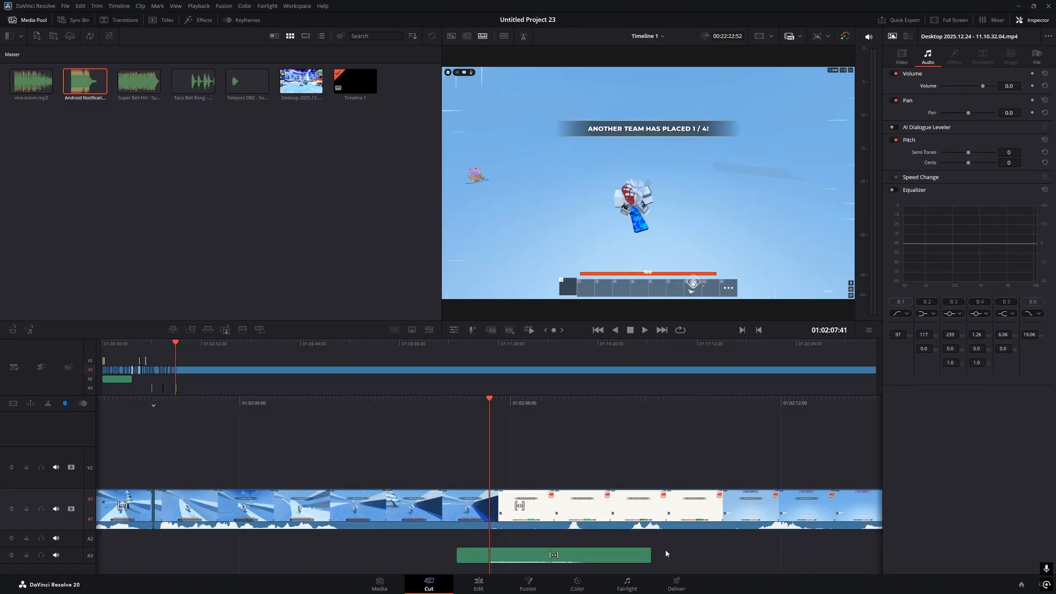
Check the Android Notification clip's audio settings, then play the edit to the 'Your team is eliminated' moment
{"action": "left_click", "coordinate": [641, 557]}
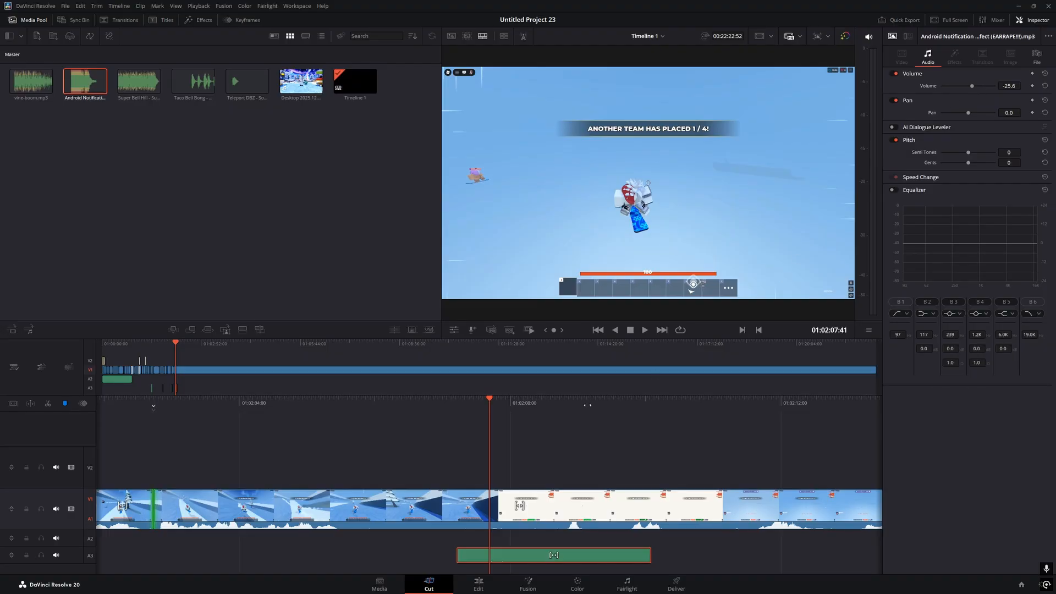
{"action": "left_click", "coordinate": [383, 417]}
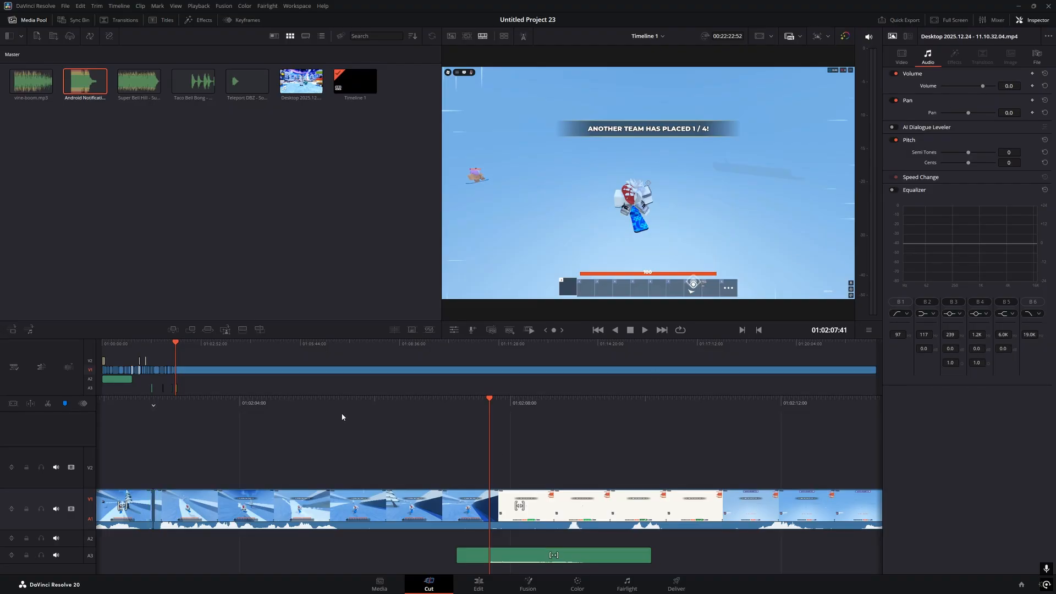
{"action": "key", "text": "v"}
{"action": "key", "text": "v"}
{"action": "key", "text": "v"}
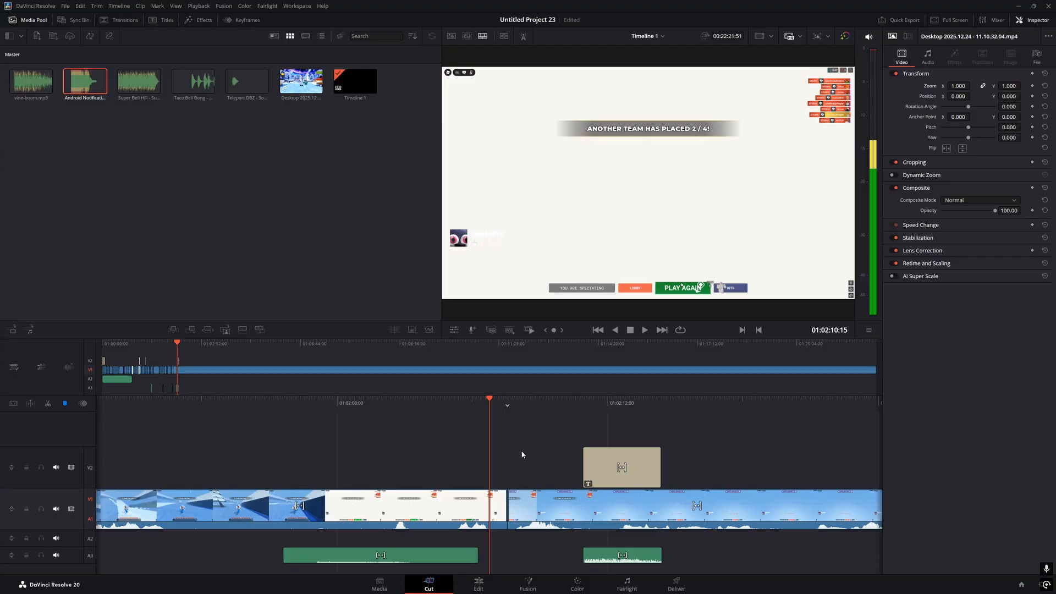
{"action": "left_click", "coordinate": [602, 555]}
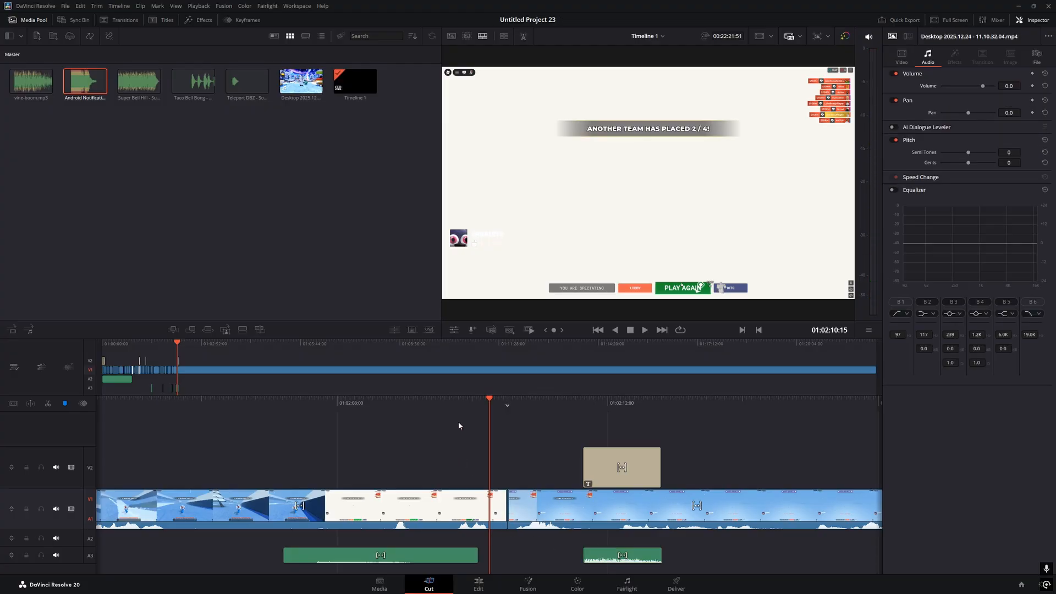
{"action": "key", "text": "space"}
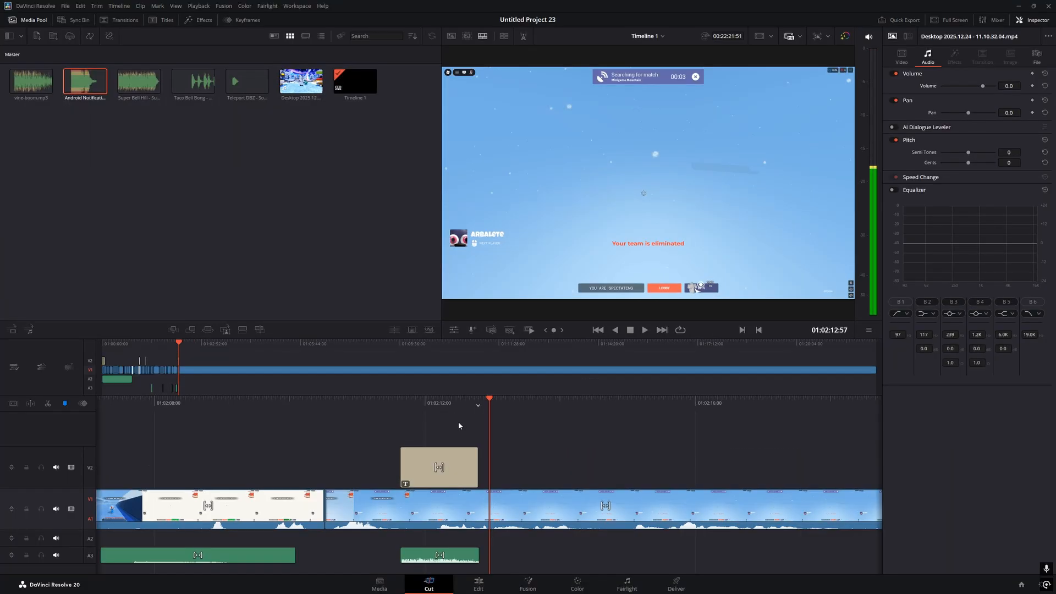
{"action": "key", "text": "space"}
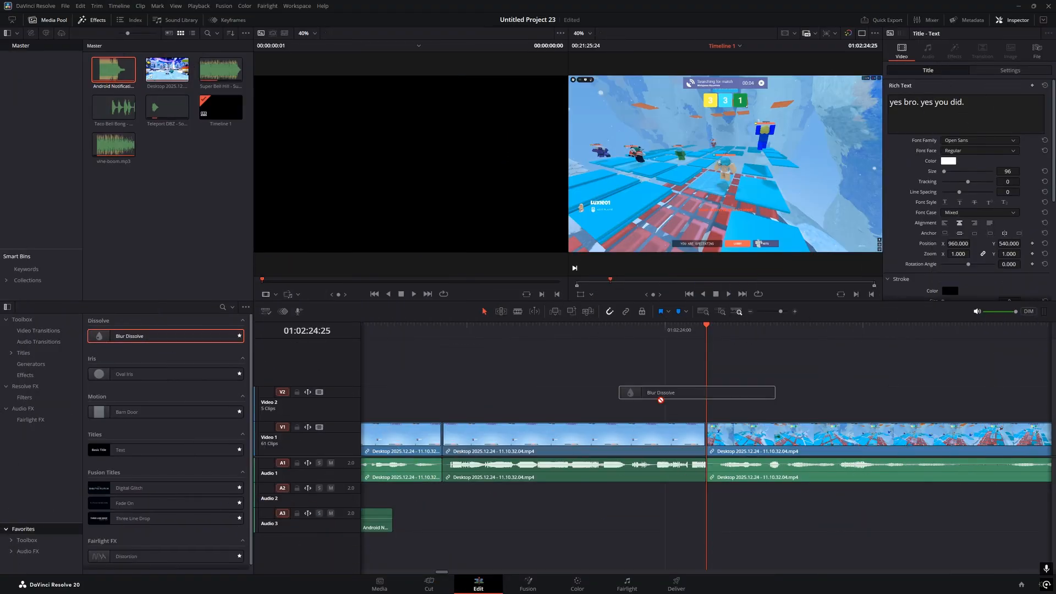
Add a 0.3-second Blur Dissolve transition to the V1 cut and open its settings
{"action": "left_click_drag", "start_coordinate": [698, 394], "coordinate": [705, 436]}
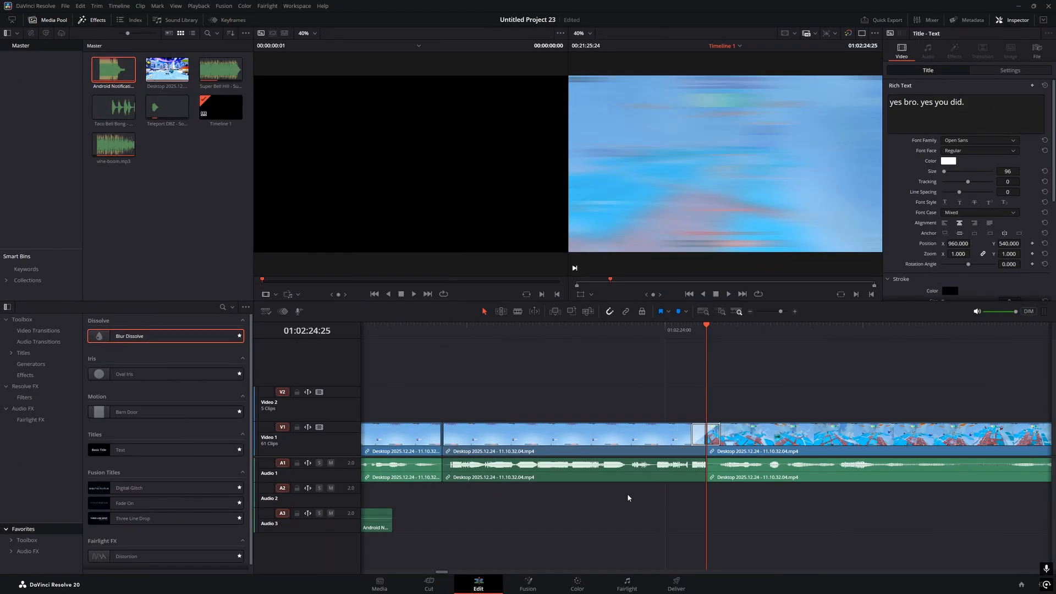
{"action": "left_click", "coordinate": [430, 584]}
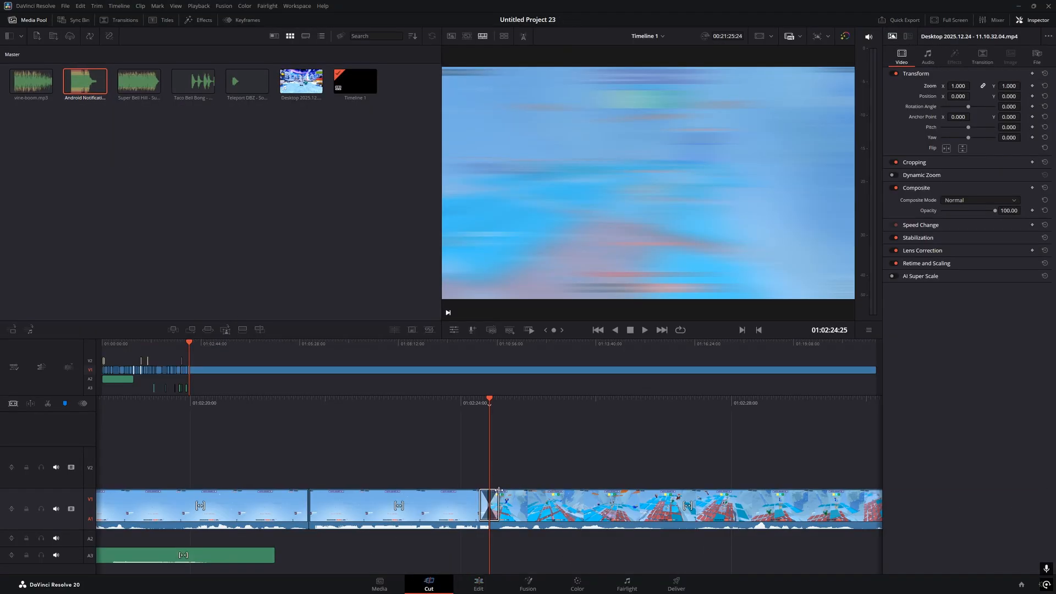
{"action": "left_click", "coordinate": [489, 505]}
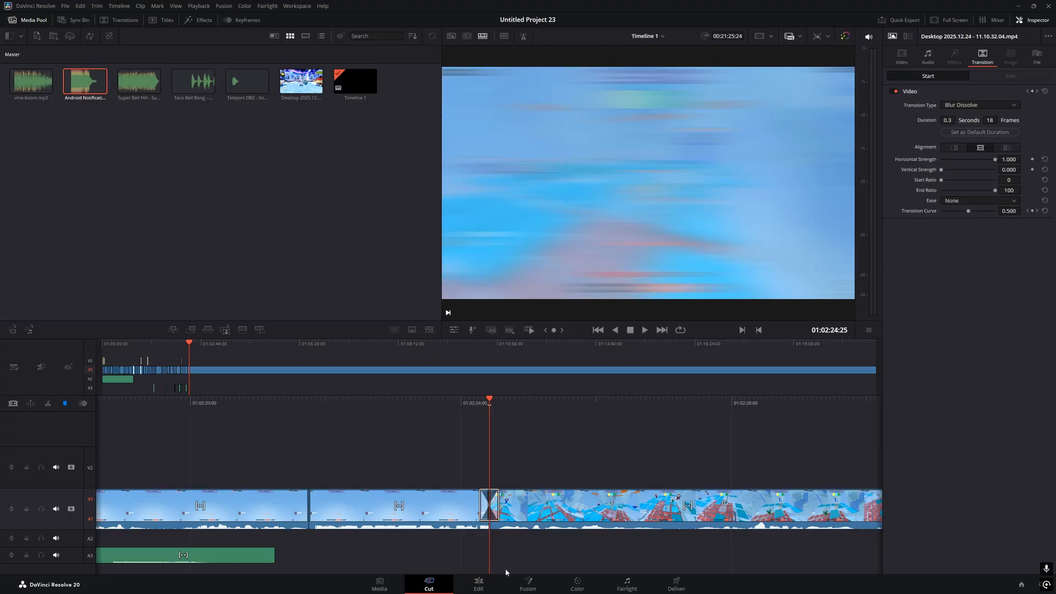
Add a trial Three Line Drop title on V2, then delete it
{"action": "left_click", "coordinate": [479, 583]}
{"action": "left_click_drag", "start_coordinate": [133, 518], "coordinate": [709, 402]}
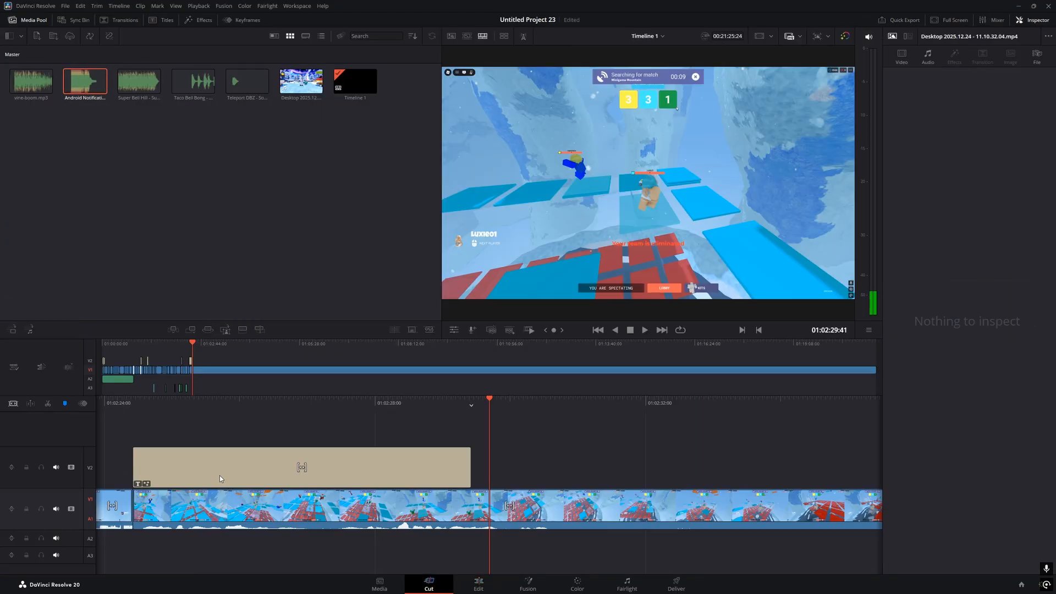
{"action": "left_click", "coordinate": [385, 467]}
{"action": "key", "text": "Delete"}
Move the playhead past the transition and select the next cut on V1
{"action": "left_click_drag", "start_coordinate": [454, 405], "coordinate": [832, 424]}
{"action": "left_click", "coordinate": [524, 482]}
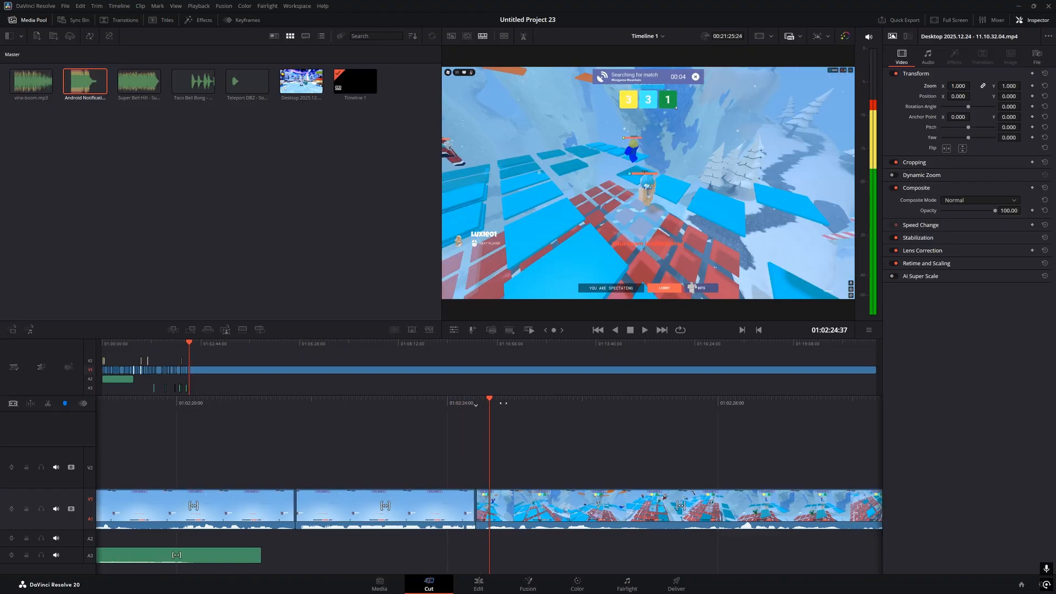
{"action": "key", "text": "v"}
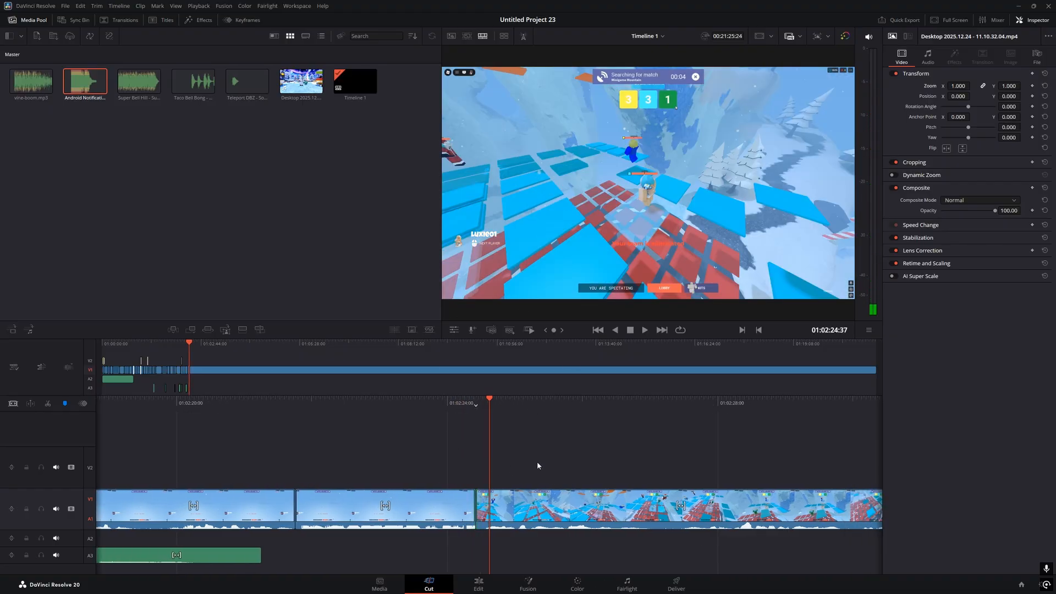
{"action": "key", "text": "shift+4"}
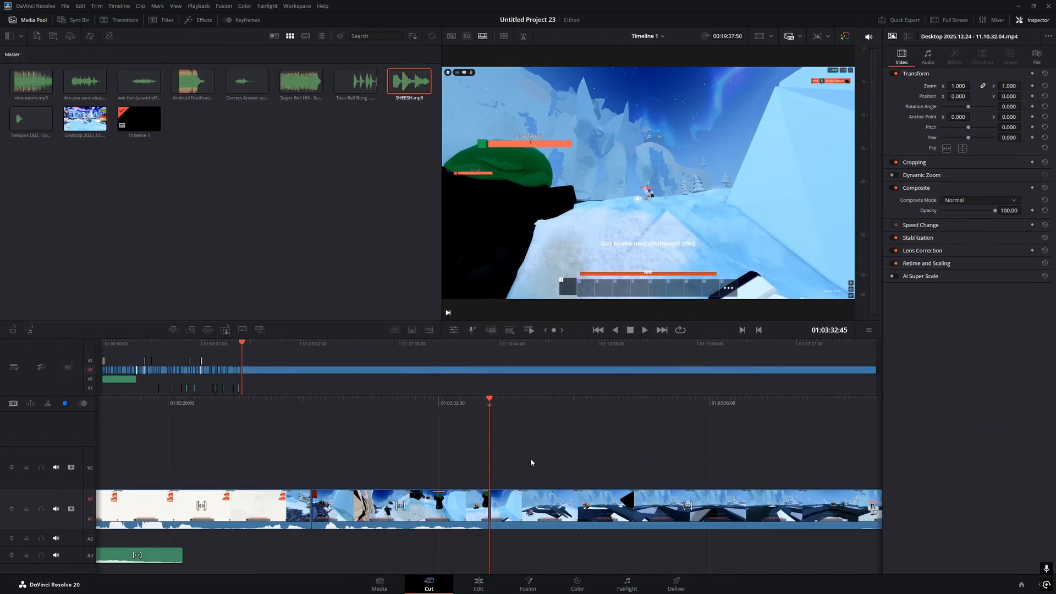
Bring a Legend of Zelda music track from the Music folder into Resolve onto Audio 3
{"action": "key", "text": "super"}
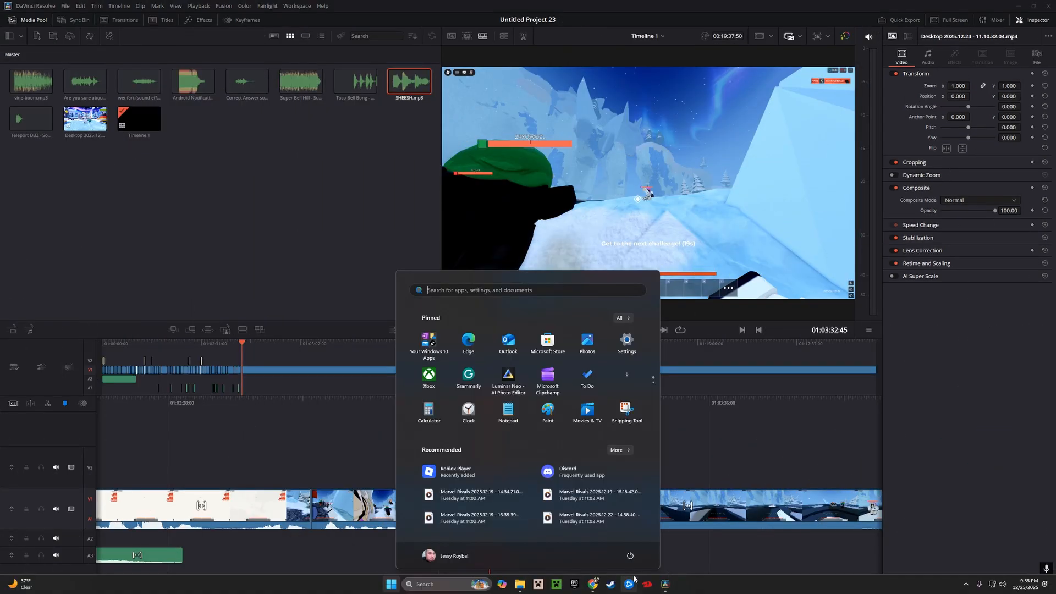
{"action": "left_click", "coordinate": [593, 583]}
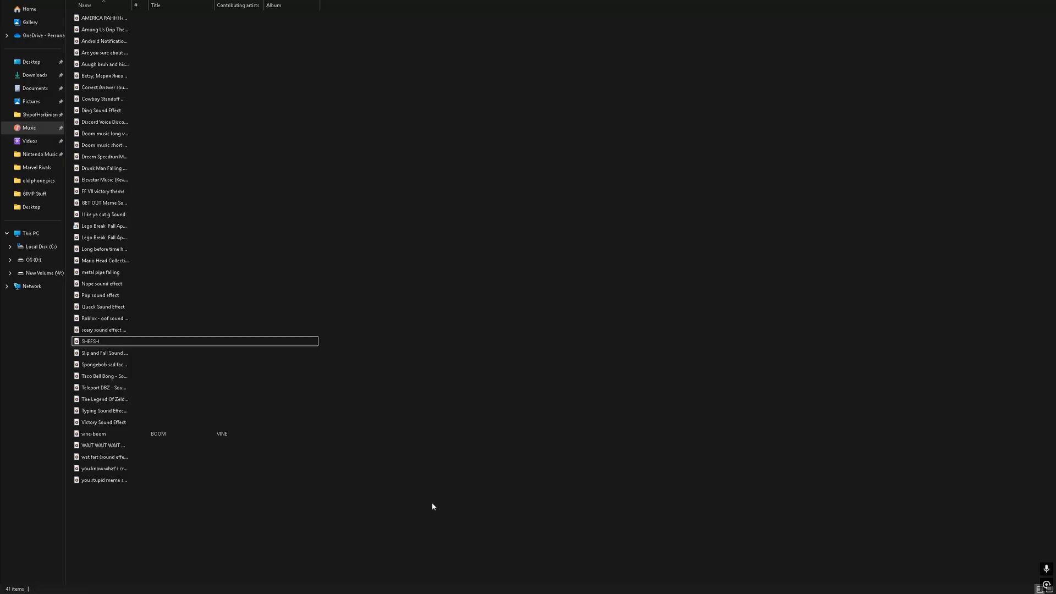
{"action": "left_click_drag", "start_coordinate": [261, 557], "coordinate": [113, 1]}
{"action": "left_click", "coordinate": [559, 233]}
{"action": "left_click", "coordinate": [24, 443]}
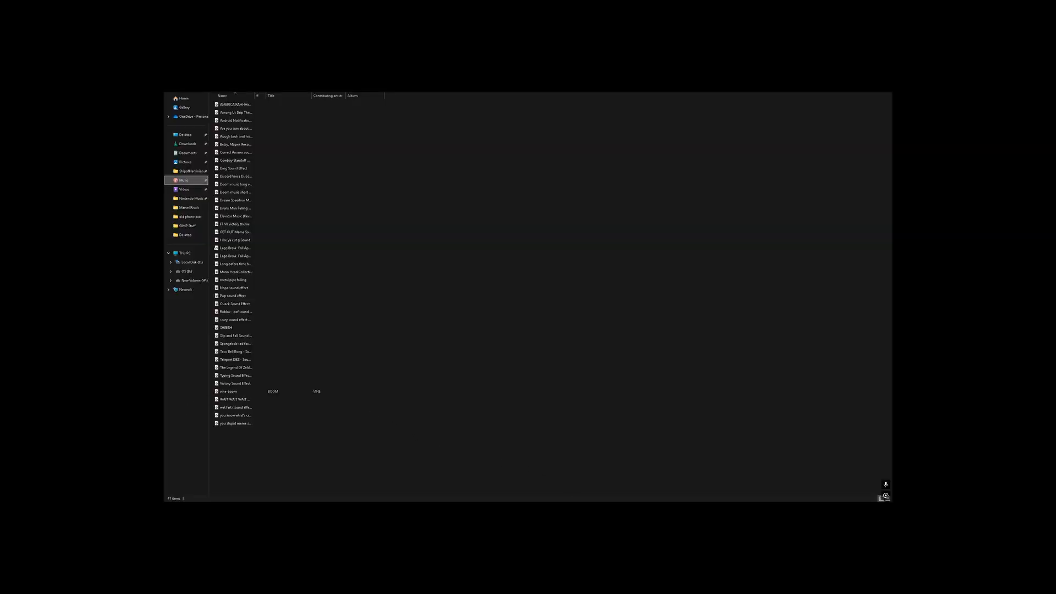
{"action": "key", "text": "super"}
{"action": "left_click", "coordinate": [627, 495]}
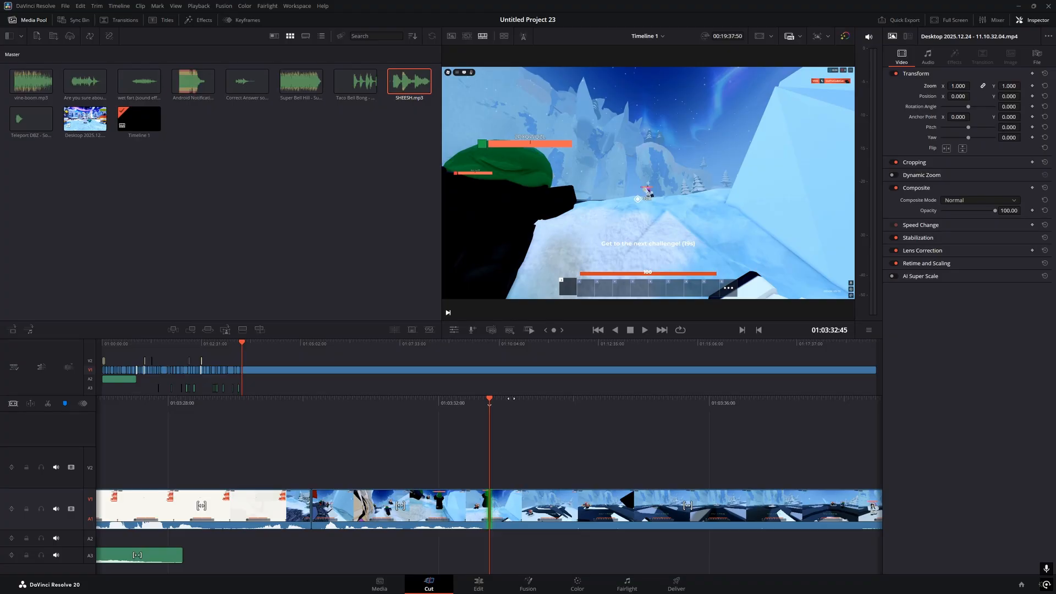
{"action": "key", "text": "super"}
{"action": "left_click", "coordinate": [521, 584]}
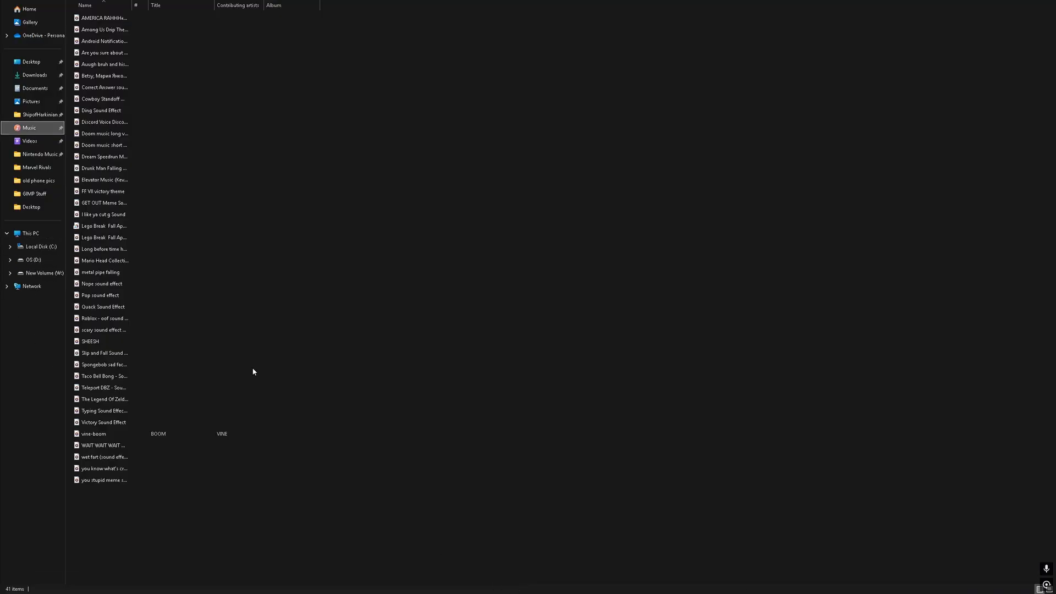
{"action": "key", "text": "super"}
{"action": "left_click", "coordinate": [666, 585]}
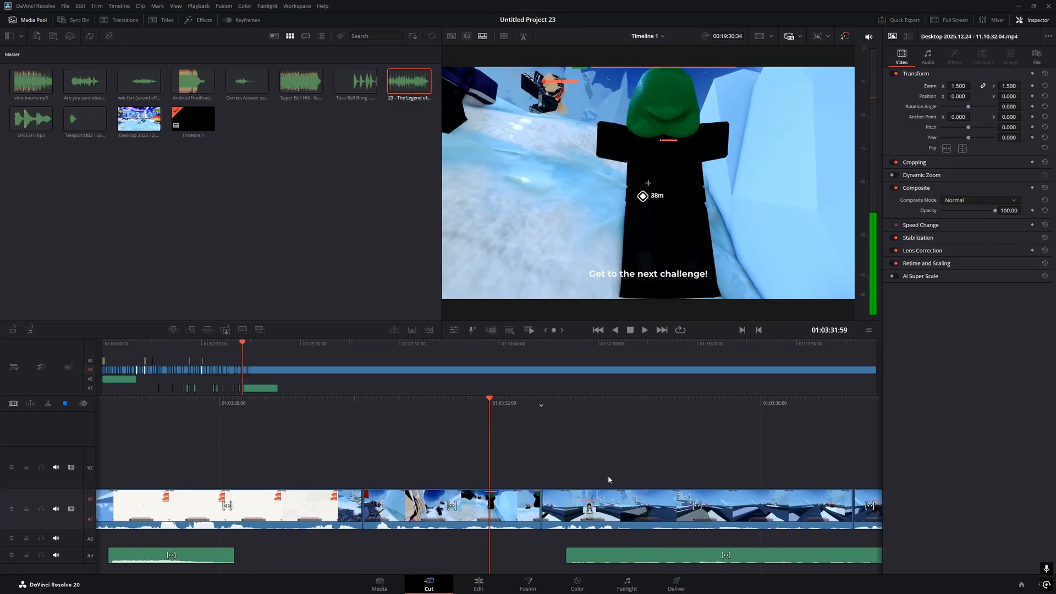
Select the next V1 cut and scrub the playhead toward the Color Block section
{"action": "key", "text": "v"}
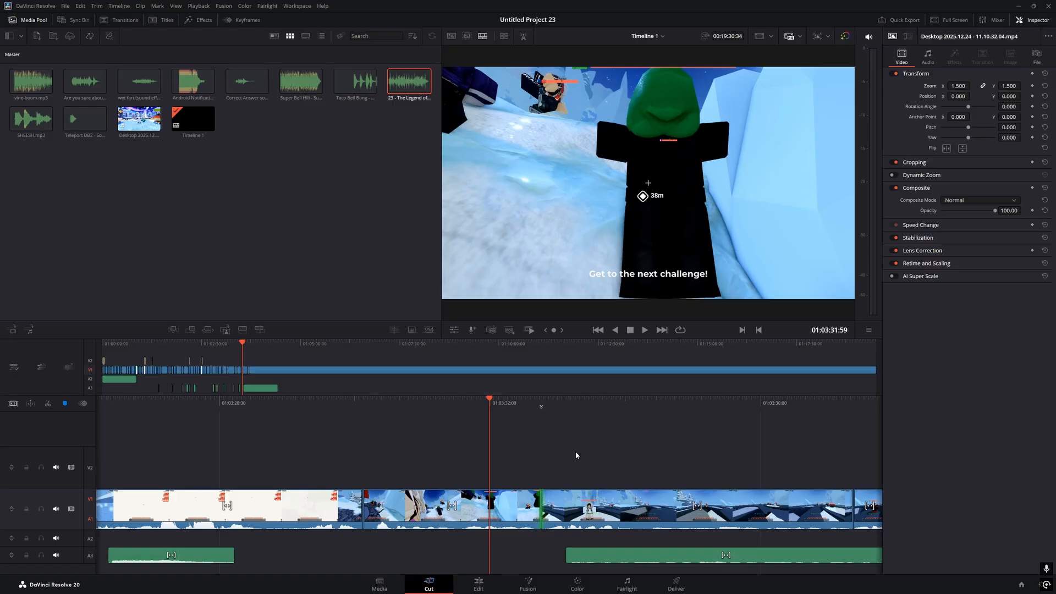
{"action": "left_click", "coordinate": [573, 406]}
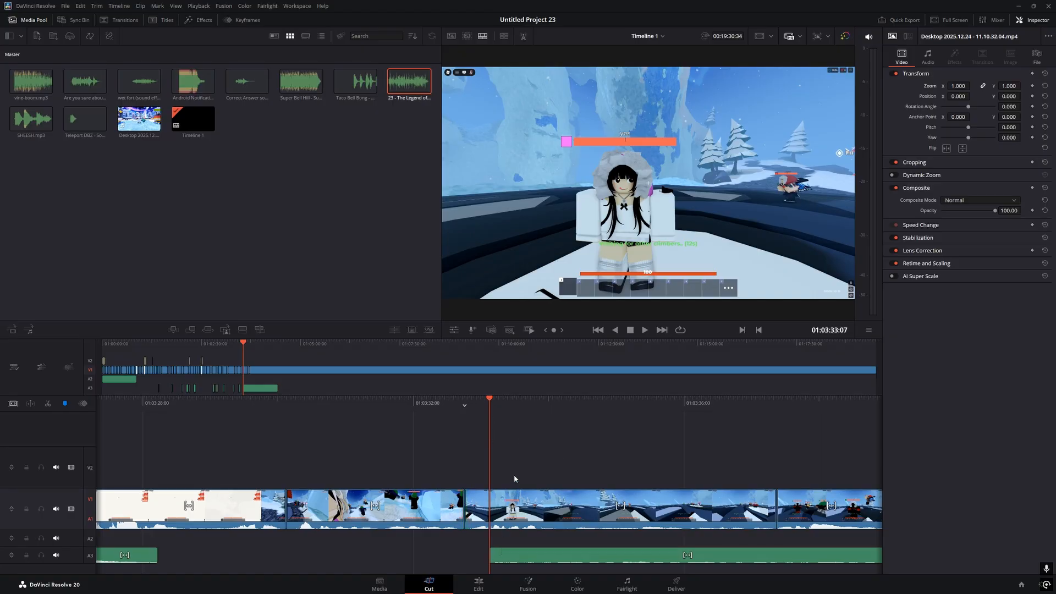
{"action": "left_click_drag", "start_coordinate": [482, 400], "coordinate": [507, 400]}
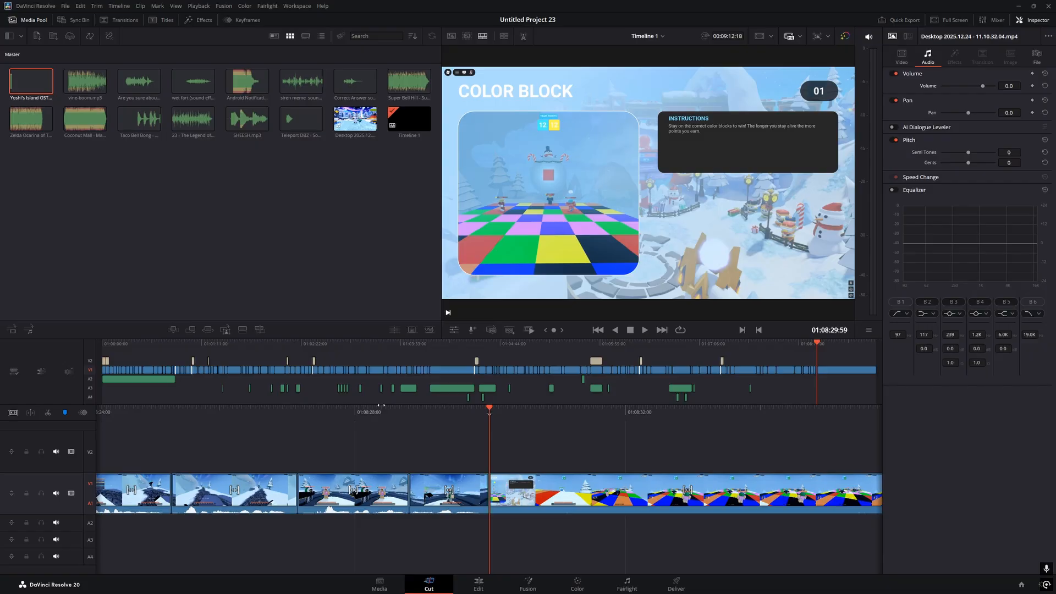
Play the Color Block section, then bring up the Start menu to reach File Explorer
{"action": "key", "text": "space"}
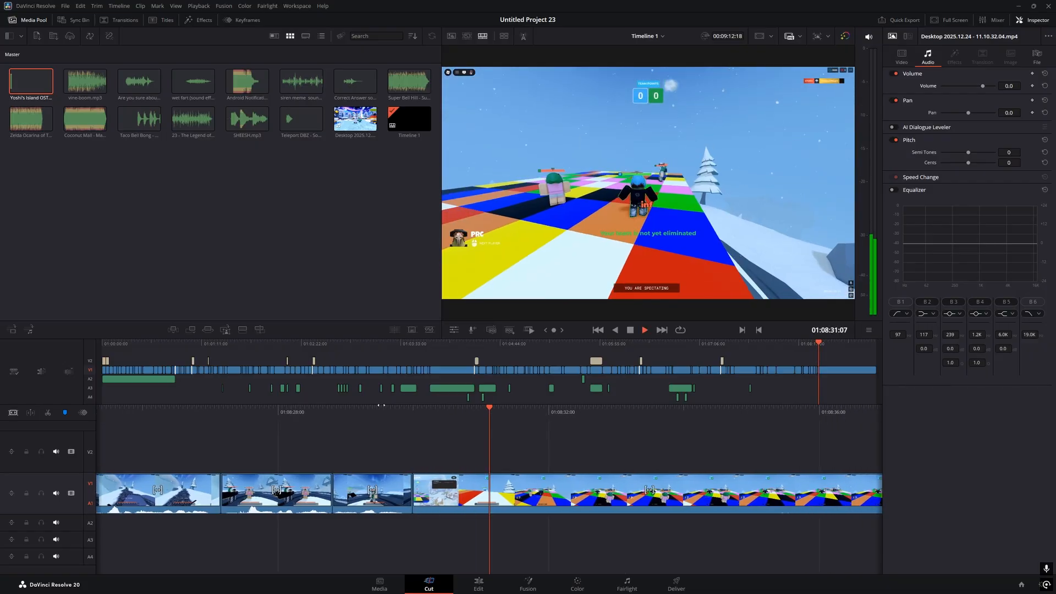
{"action": "key", "text": "space"}
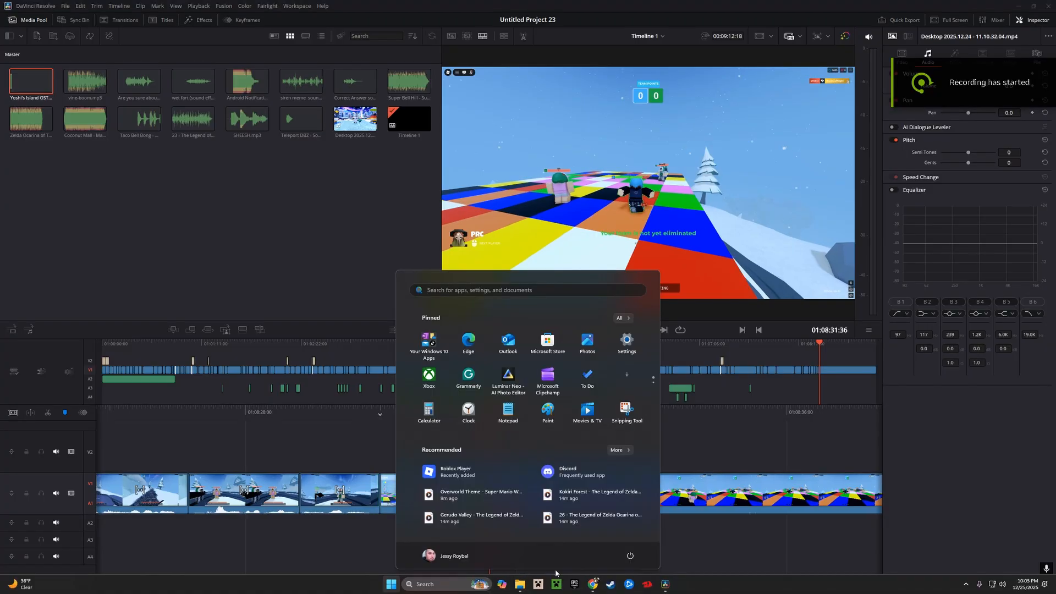
{"action": "key", "text": "super"}
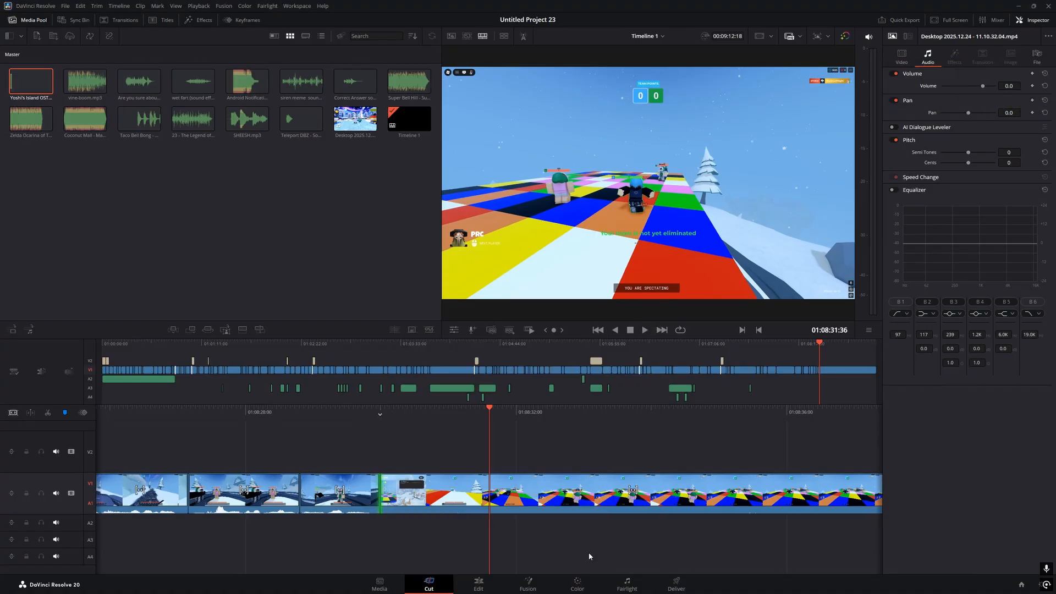
{"action": "key", "text": "super"}
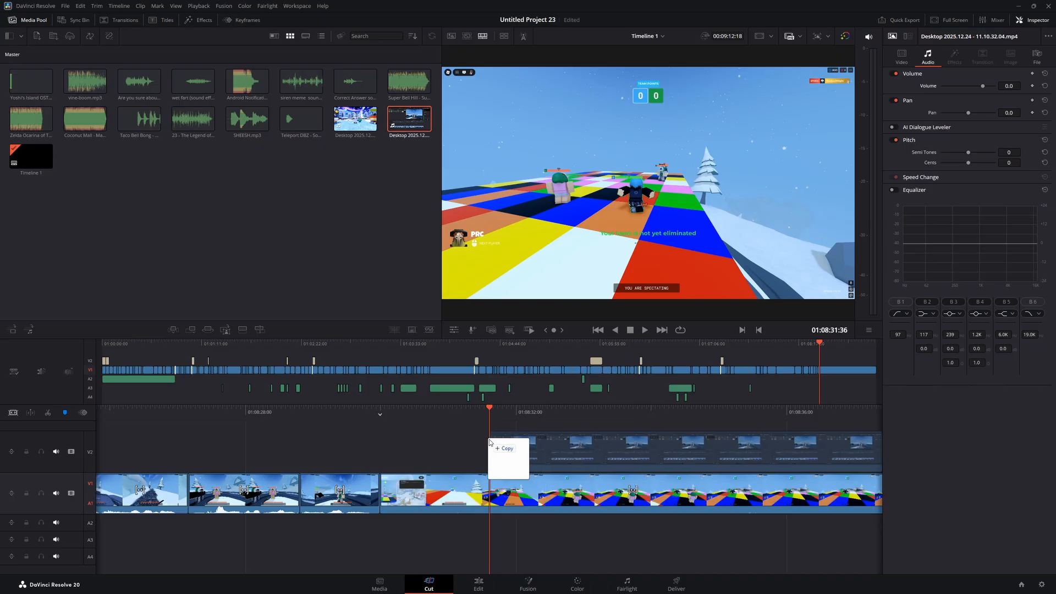
Line up the new gameplay clip on V2 and rearrange the final V1 clips around it
{"action": "left_click_drag", "start_coordinate": [486, 440], "coordinate": [489, 448]}
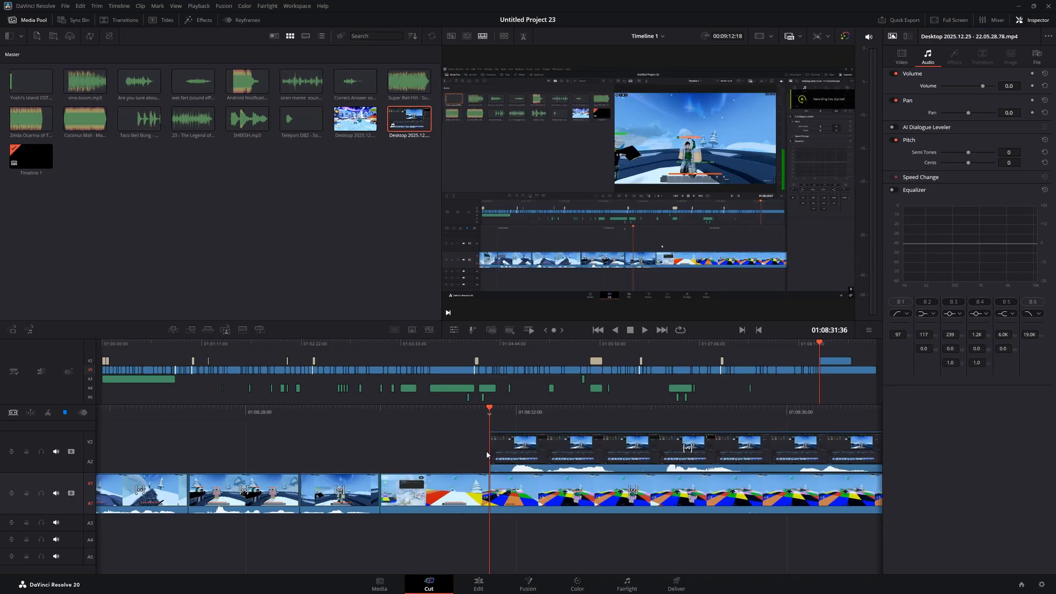
{"action": "left_click", "coordinate": [491, 444]}
{"action": "left_click_drag", "start_coordinate": [448, 411], "coordinate": [579, 412]}
{"action": "left_click_drag", "start_coordinate": [661, 449], "coordinate": [552, 453]}
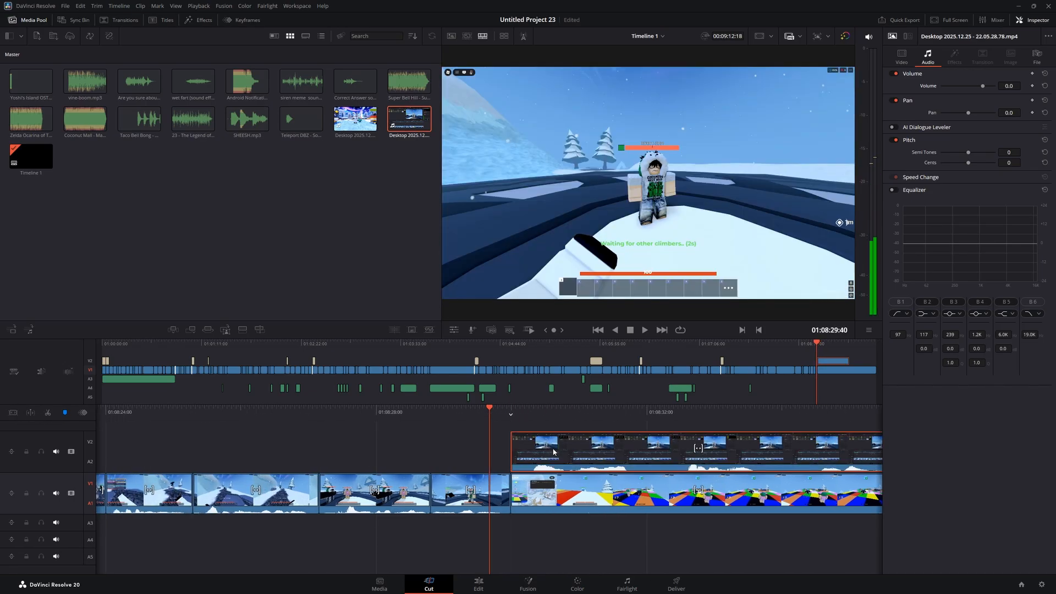
{"action": "left_click_drag", "start_coordinate": [515, 411], "coordinate": [413, 416]}
{"action": "left_click", "coordinate": [518, 504]}
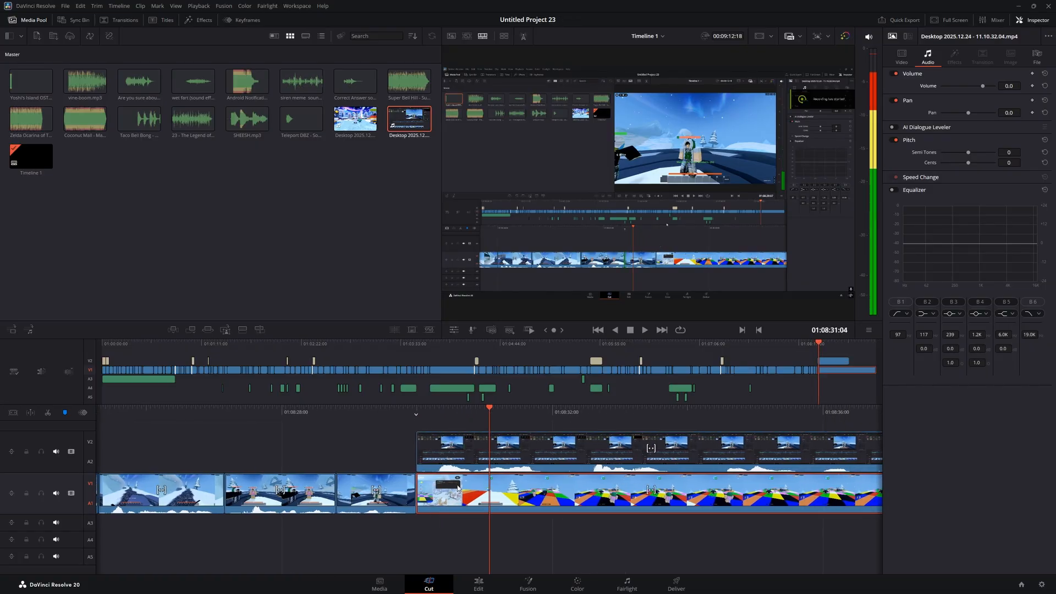
{"action": "left_click_drag", "start_coordinate": [460, 486], "coordinate": [379, 496]}
Drop the gameplay clip from V2 onto V1 directly after the preceding clip
{"action": "left_click_drag", "start_coordinate": [512, 419], "coordinate": [900, 421]}
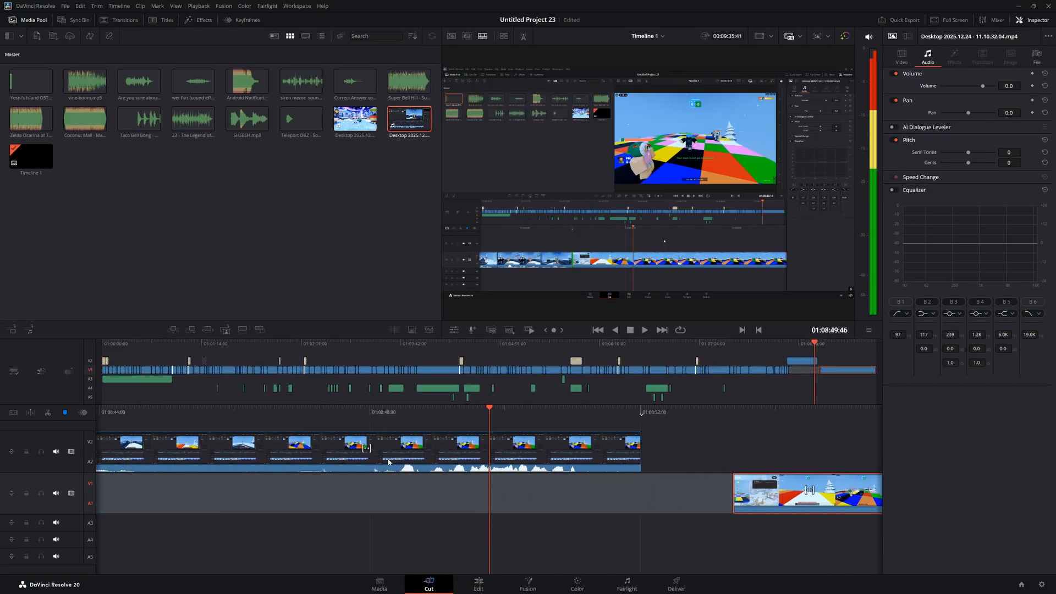
{"action": "left_click_drag", "start_coordinate": [344, 461], "coordinate": [435, 464]}
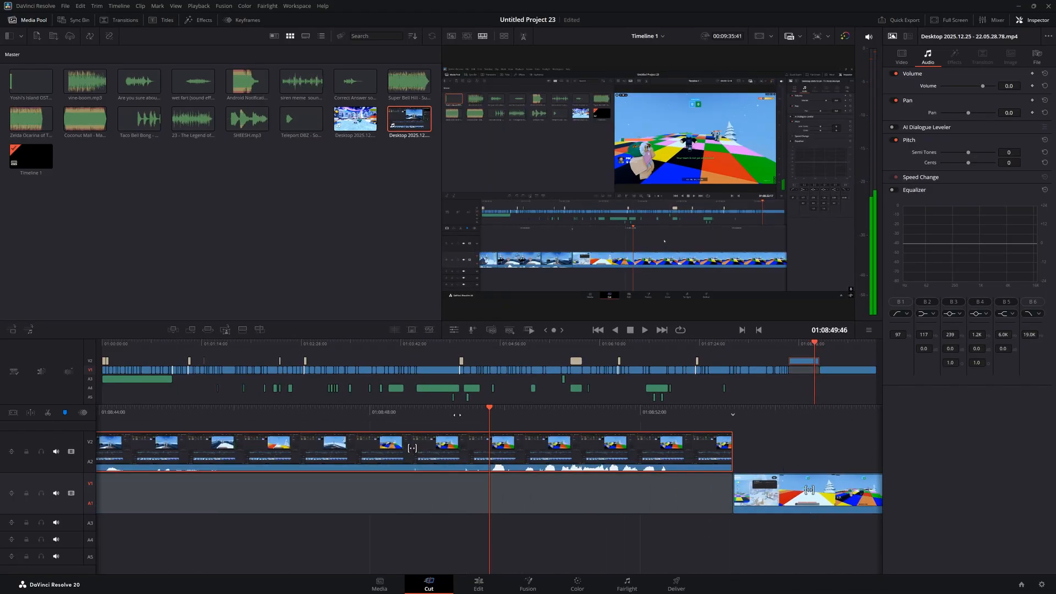
{"action": "left_click_drag", "start_coordinate": [475, 416], "coordinate": [1053, 495]}
{"action": "left_click_drag", "start_coordinate": [333, 412], "coordinate": [880, 462]}
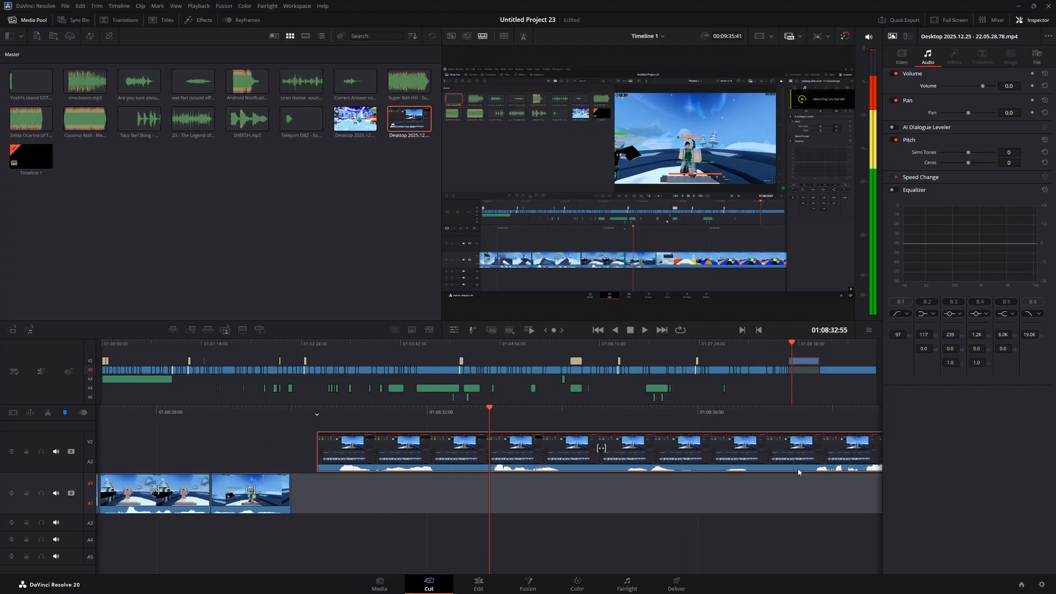
{"action": "left_click_drag", "start_coordinate": [384, 462], "coordinate": [358, 480]}
Scrub across the end of the timeline to check the new join
{"action": "left_click_drag", "start_coordinate": [616, 415], "coordinate": [1, 456]}
{"action": "left_click_drag", "start_coordinate": [500, 419], "coordinate": [488, 421]}
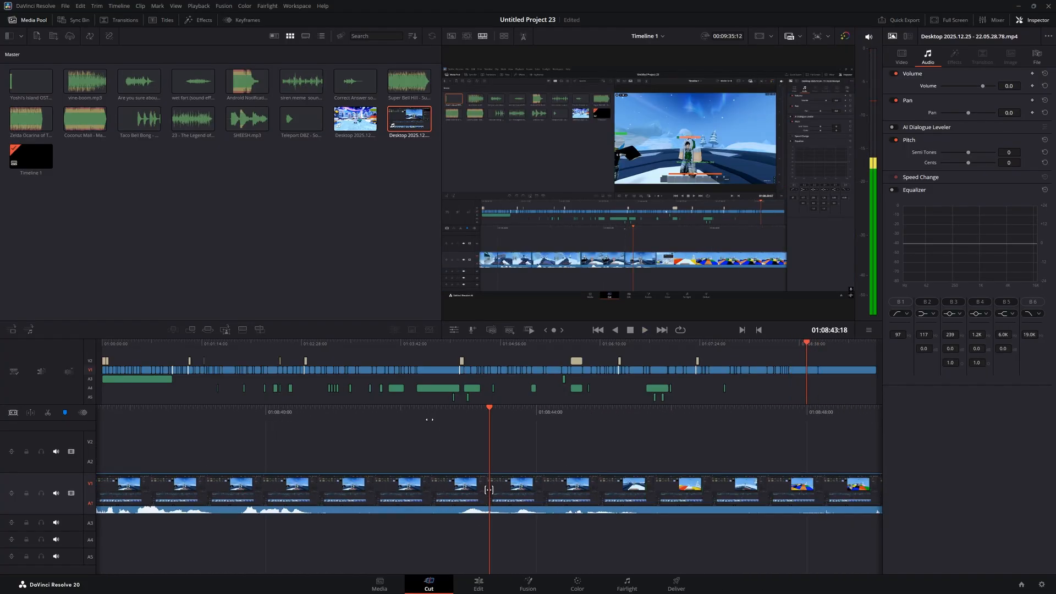
{"action": "left_click_drag", "start_coordinate": [181, 416], "coordinate": [728, 439]}
{"action": "left_click_drag", "start_coordinate": [479, 416], "coordinate": [979, 438]}
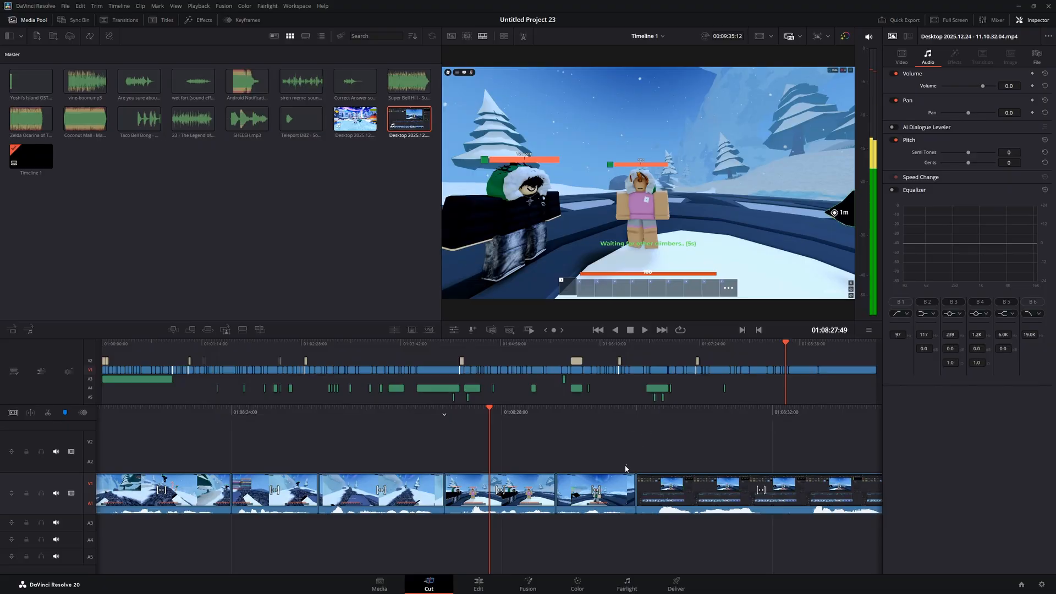
{"action": "left_click", "coordinate": [654, 488]}
{"action": "left_click", "coordinate": [665, 455]}
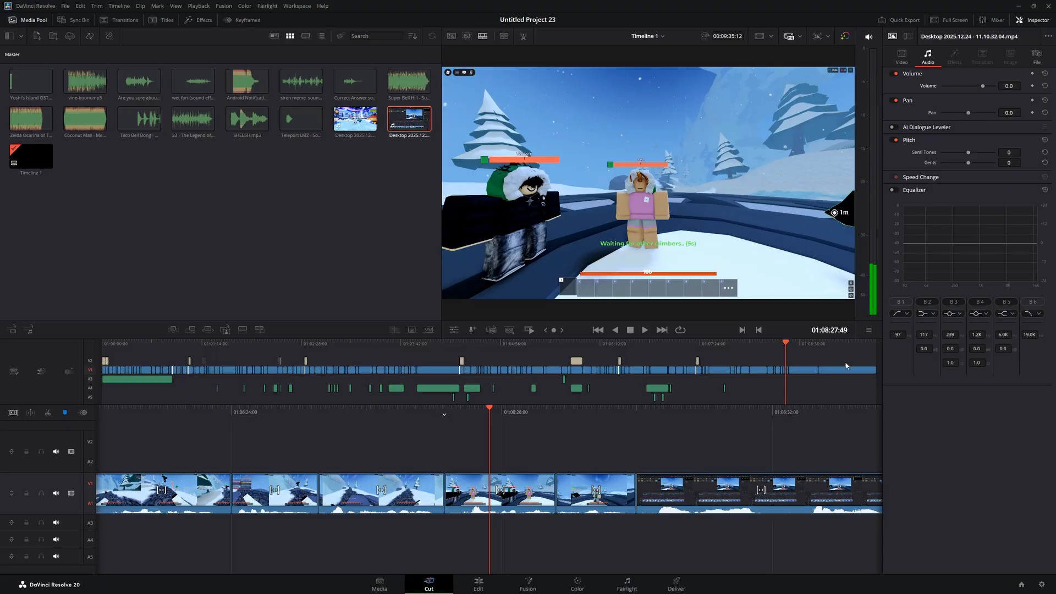
{"action": "mouse_move", "coordinate": [802, 343]}
{"action": "left_mouse_down"}
{"action": "mouse_move", "coordinate": [820, 352]}
{"action": "mouse_move", "coordinate": [794, 347]}
{"action": "left_mouse_up"}
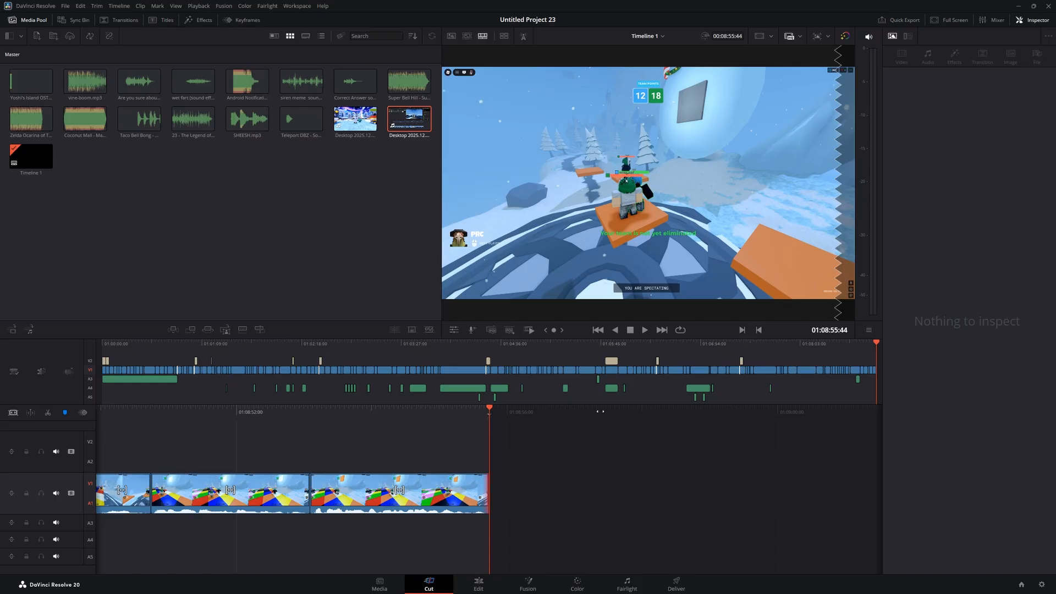
Inspect the Zelda and Coconut Mall music clips on the audio tracks
{"action": "left_click", "coordinate": [420, 388]}
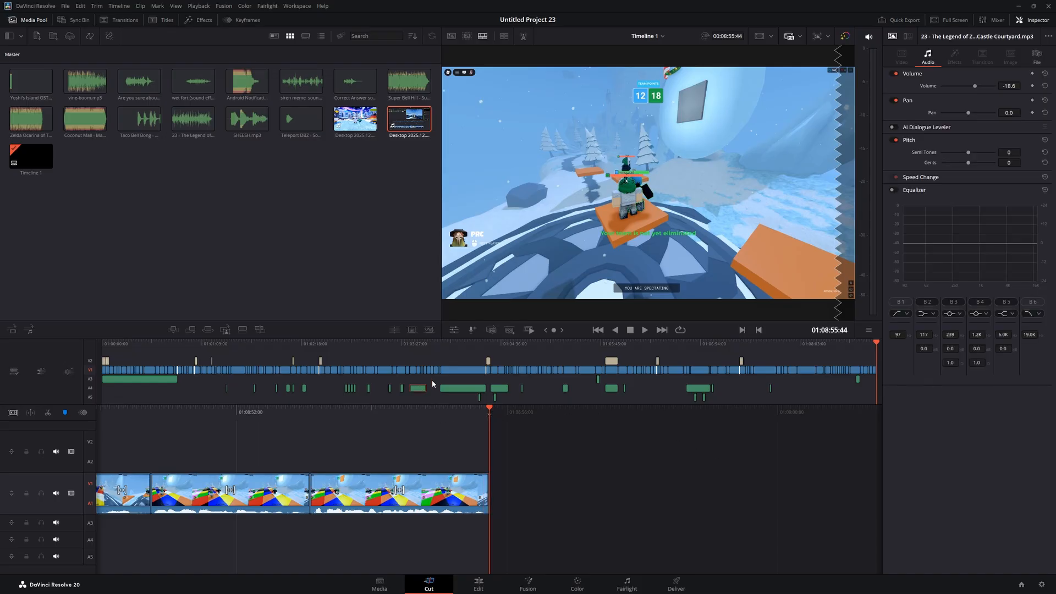
{"action": "left_click", "coordinate": [433, 385]}
{"action": "left_click", "coordinate": [474, 389]}
{"action": "left_click", "coordinate": [532, 402]}
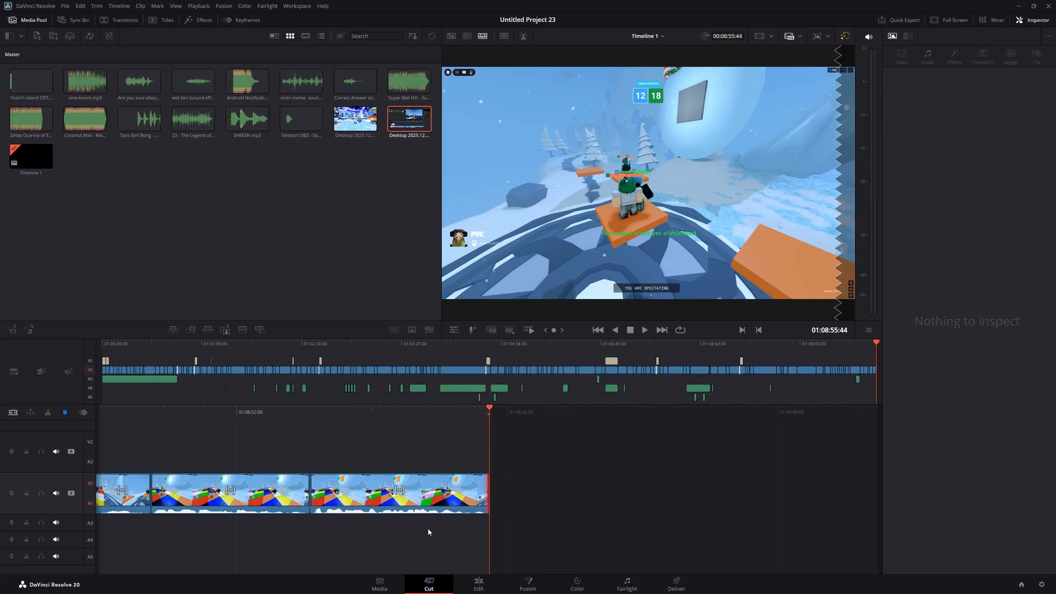
Jump to the timeline end, then move to 01:00:52 where Super Bell Hill ends
{"action": "left_click", "coordinate": [482, 583]}
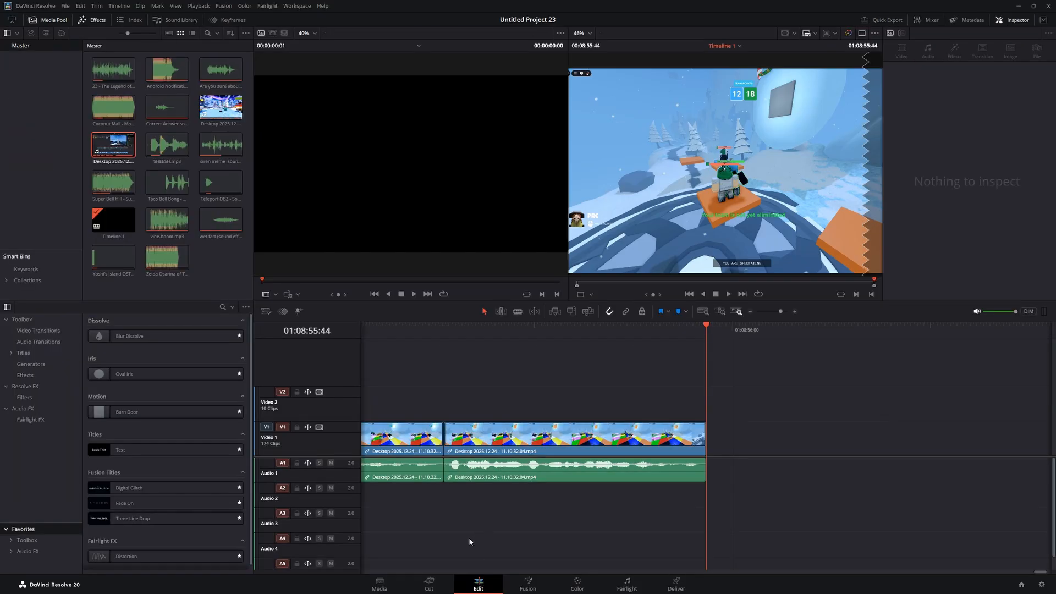
{"action": "left_click", "coordinate": [430, 583]}
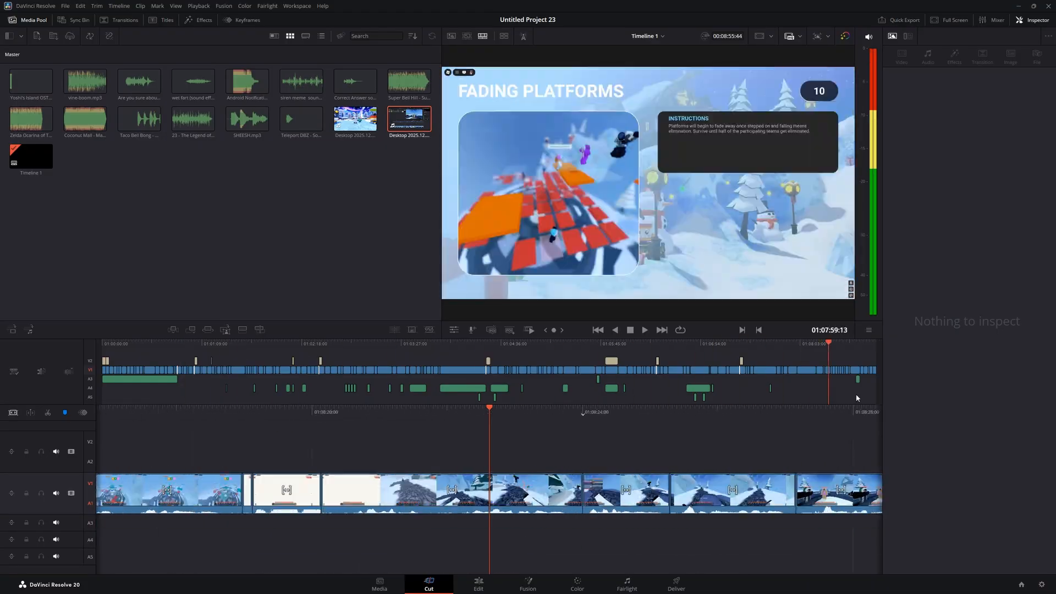
{"action": "key", "text": "End"}
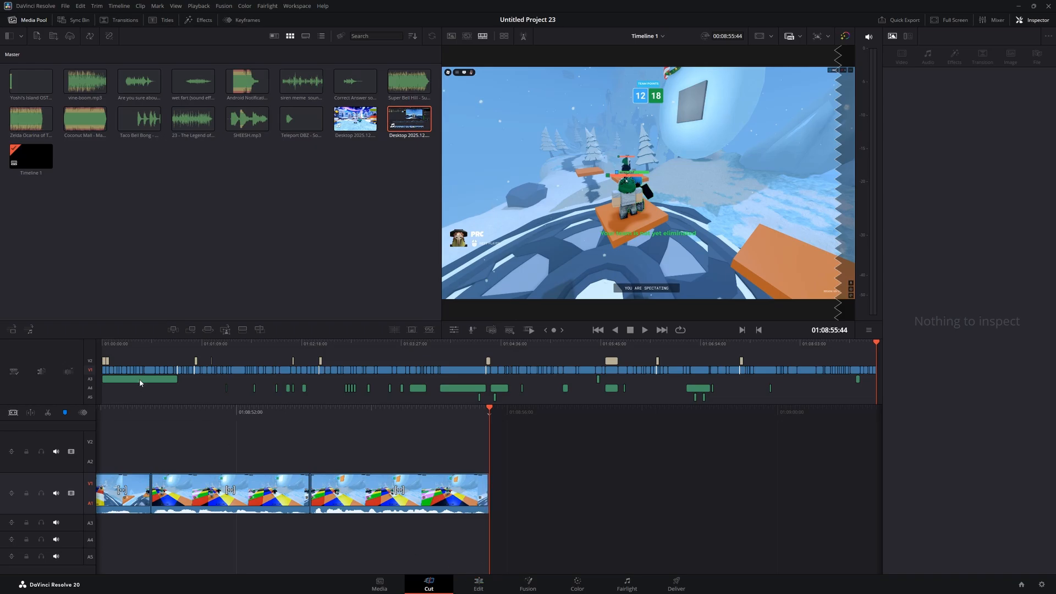
{"action": "left_click", "coordinate": [177, 381]}
Add Jules Gaia's Break Fast from the music folder onto A3 right after Super Bell Hill
{"action": "left_click", "coordinate": [479, 583]}
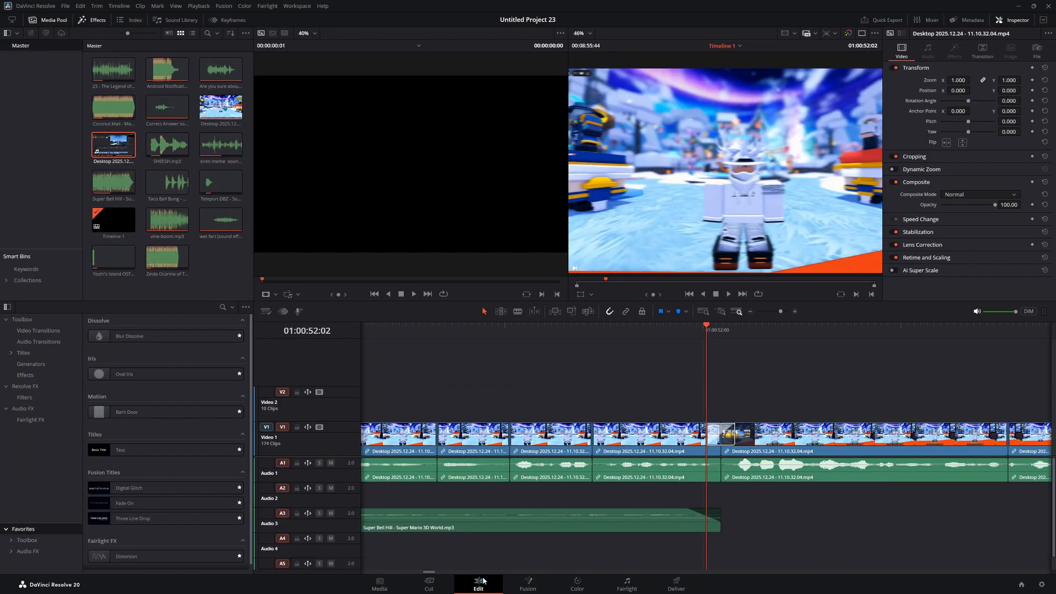
{"action": "left_click_drag", "start_coordinate": [714, 332], "coordinate": [721, 333]}
{"action": "mouse_move", "coordinate": [517, 587]}
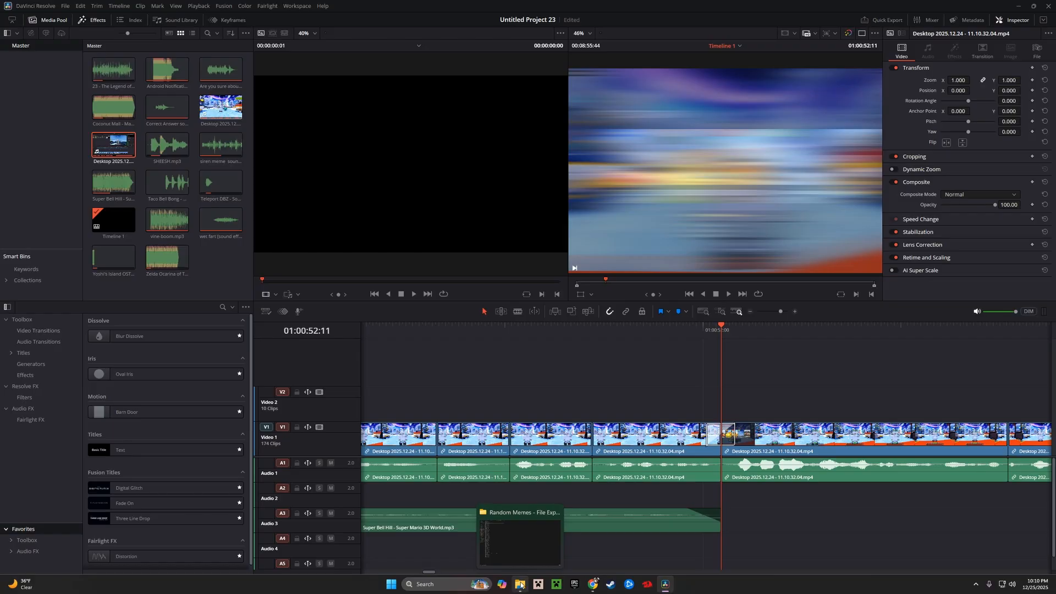
{"action": "left_click", "coordinate": [520, 587]}
{"action": "double_click", "coordinate": [107, 41]}
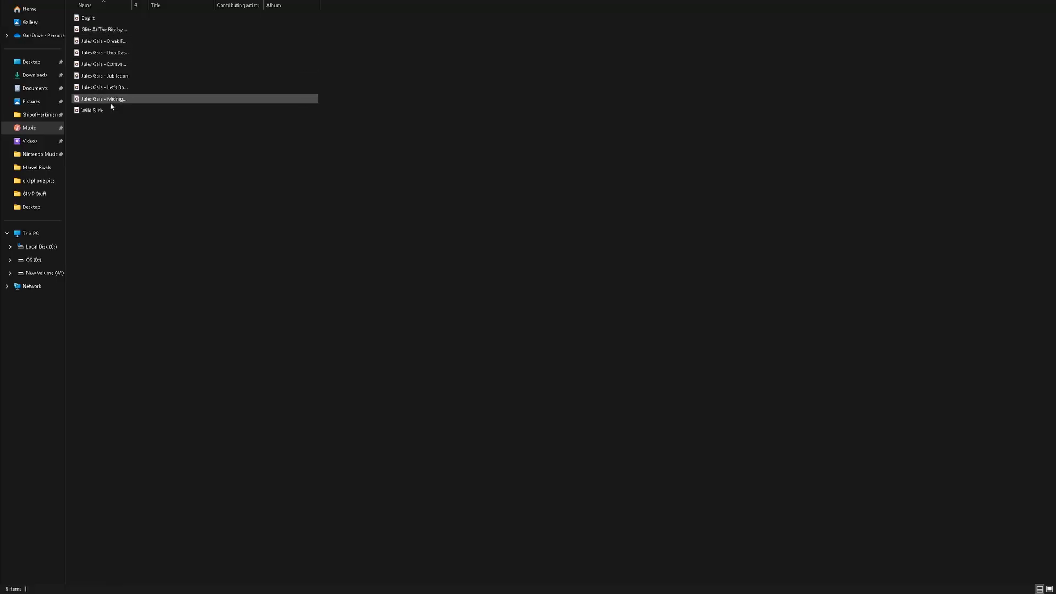
{"action": "left_click_drag", "start_coordinate": [67, 17], "coordinate": [192, 155]}
{"action": "left_click", "coordinate": [192, 155]}
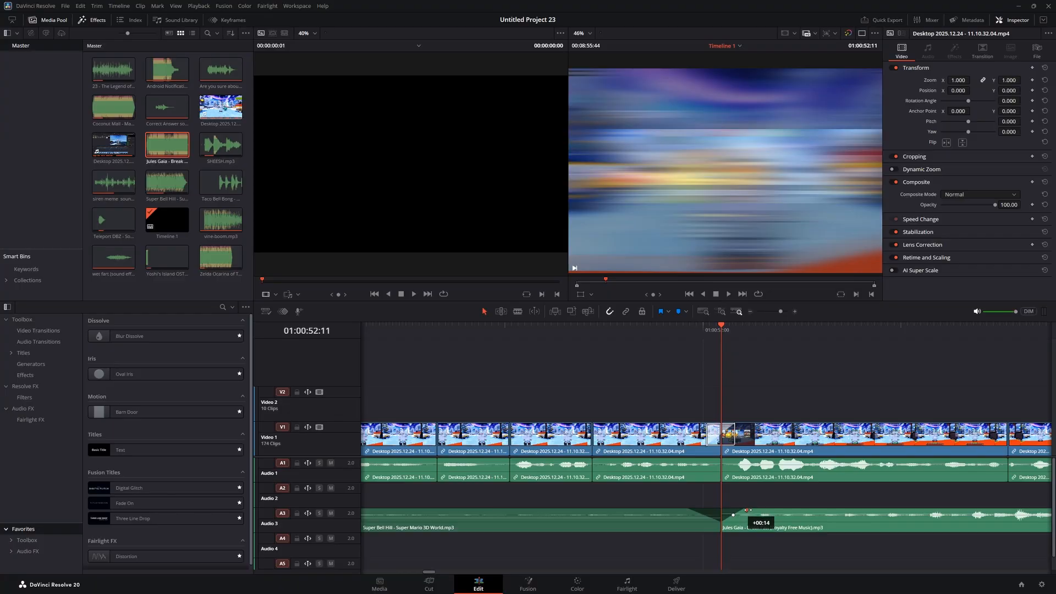
Give Break Fast a short fade-in and lower its volume to -22.6
{"action": "left_click_drag", "start_coordinate": [747, 511], "coordinate": [751, 510]}
{"action": "left_click", "coordinate": [766, 519]}
{"action": "left_click_drag", "start_coordinate": [983, 79], "coordinate": [974, 83]}
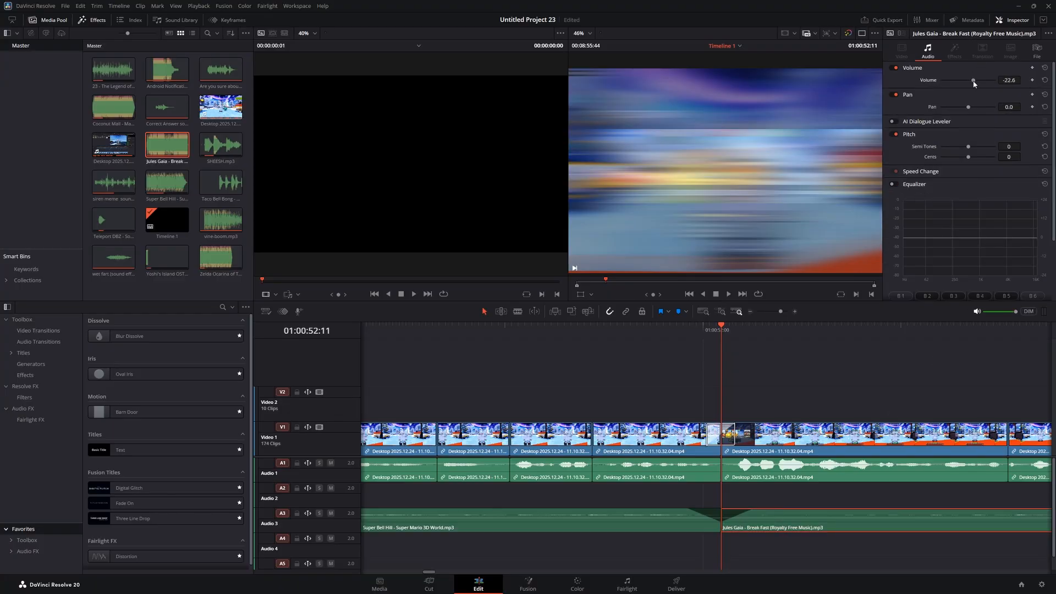
{"action": "left_click", "coordinate": [429, 583]}
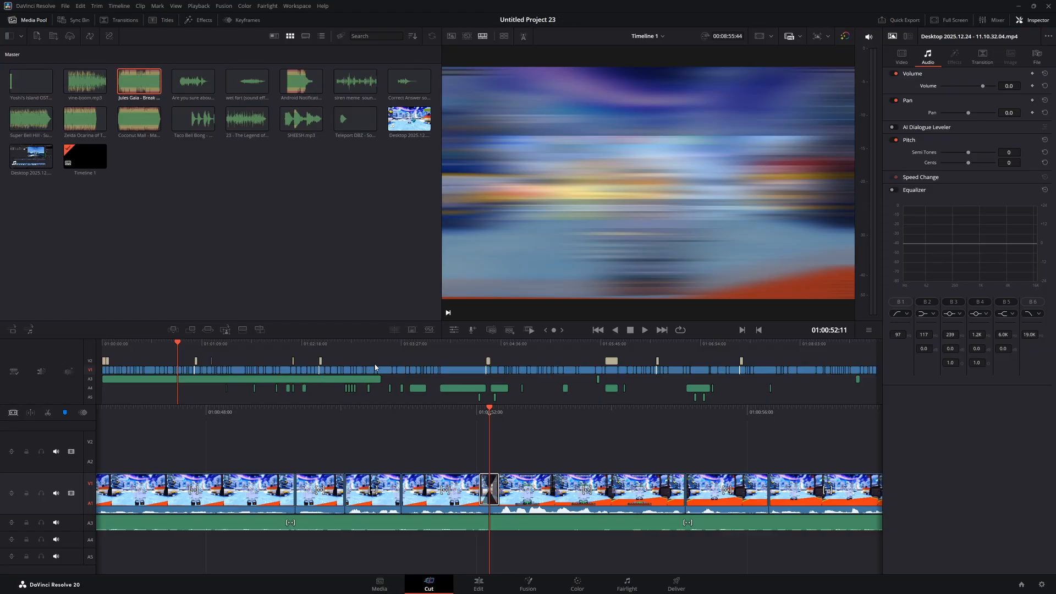
Bring Doo Dat Wah from File Explorer onto the timeline near 01:03:13
{"action": "left_click_drag", "start_coordinate": [215, 354], "coordinate": [382, 367]}
{"action": "key", "text": "space"}
{"action": "left_click_drag", "start_coordinate": [539, 412], "coordinate": [524, 412]}
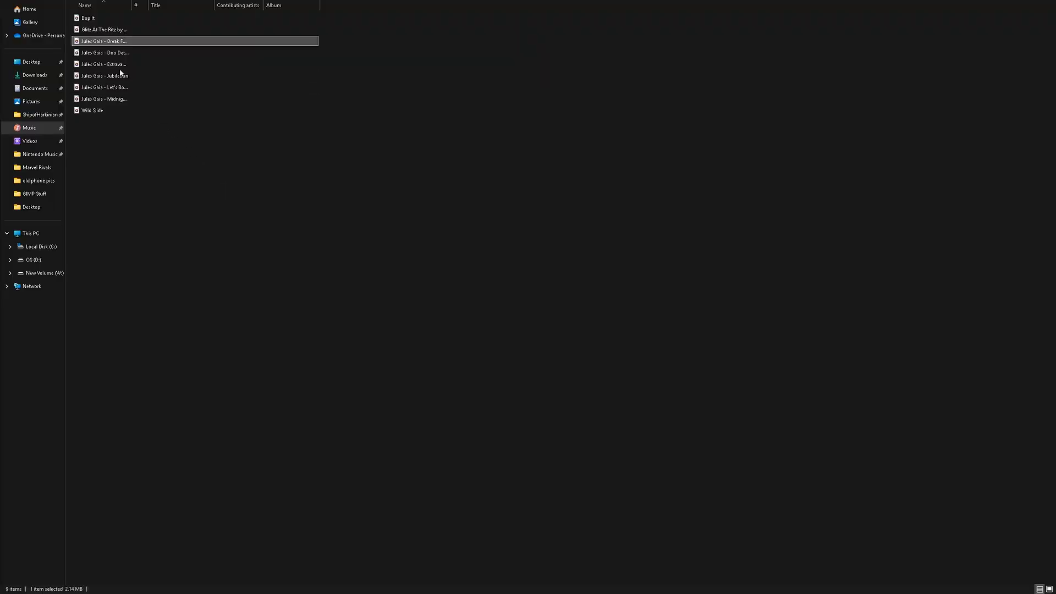
{"action": "key", "text": "alt+Tab"}
{"action": "left_click_drag", "start_coordinate": [110, 52], "coordinate": [490, 522]}
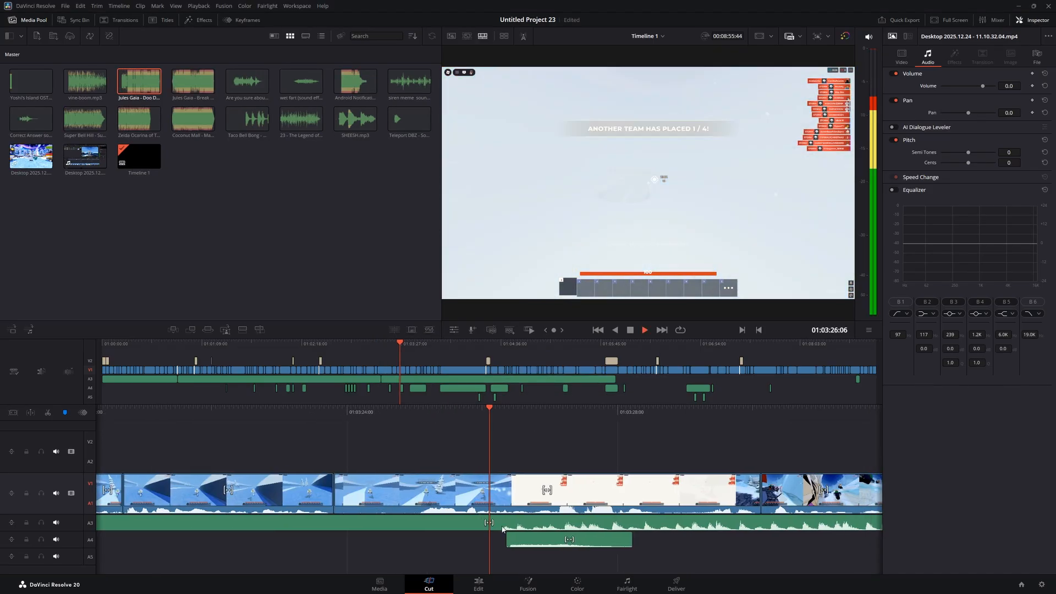
Split Doo Dat Wah, delete the unwanted part, and butt the remainder against the preceding clip
{"action": "left_click", "coordinate": [48, 413]}
{"action": "key", "text": "Delete"}
{"action": "left_click_drag", "start_coordinate": [536, 525], "coordinate": [771, 523]}
{"action": "left_click_drag", "start_coordinate": [715, 429], "coordinate": [623, 437]}
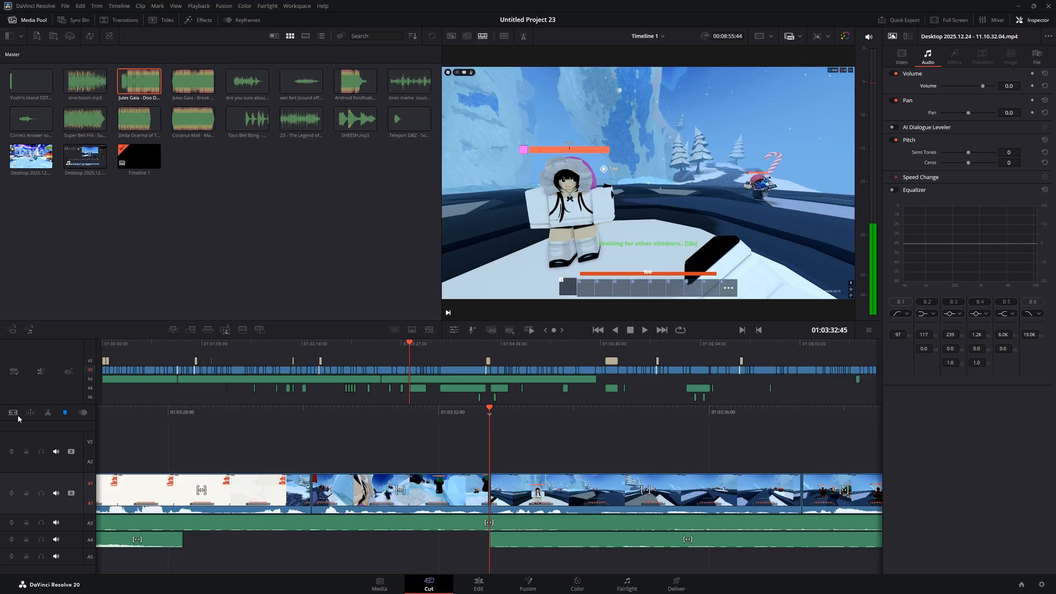
{"action": "left_click", "coordinate": [52, 416]}
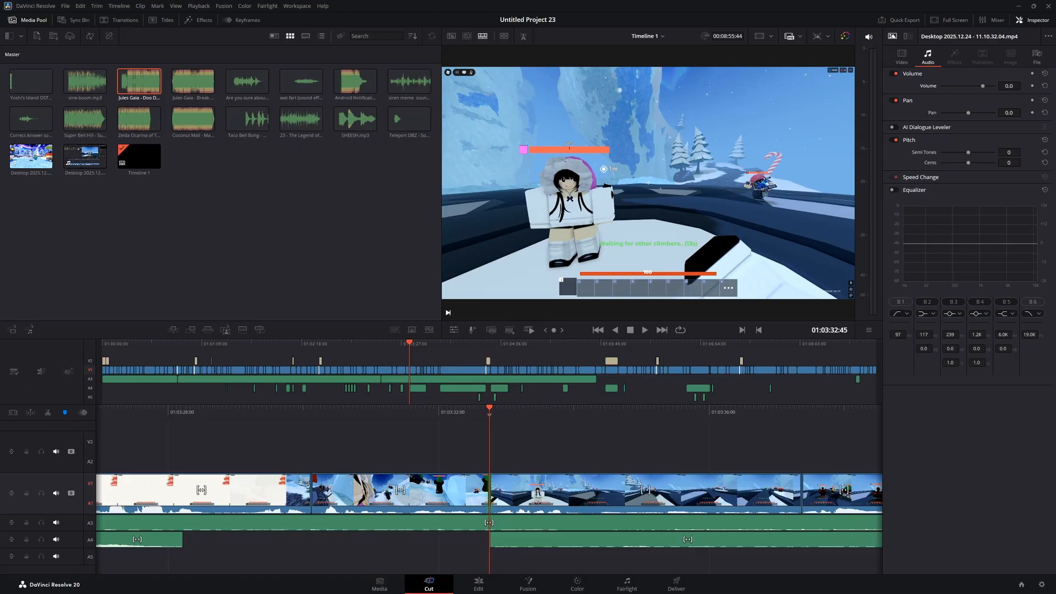
{"action": "left_click", "coordinate": [51, 417]}
{"action": "left_click_drag", "start_coordinate": [505, 421], "coordinate": [441, 419]}
{"action": "left_click_drag", "start_coordinate": [450, 523], "coordinate": [363, 524]}
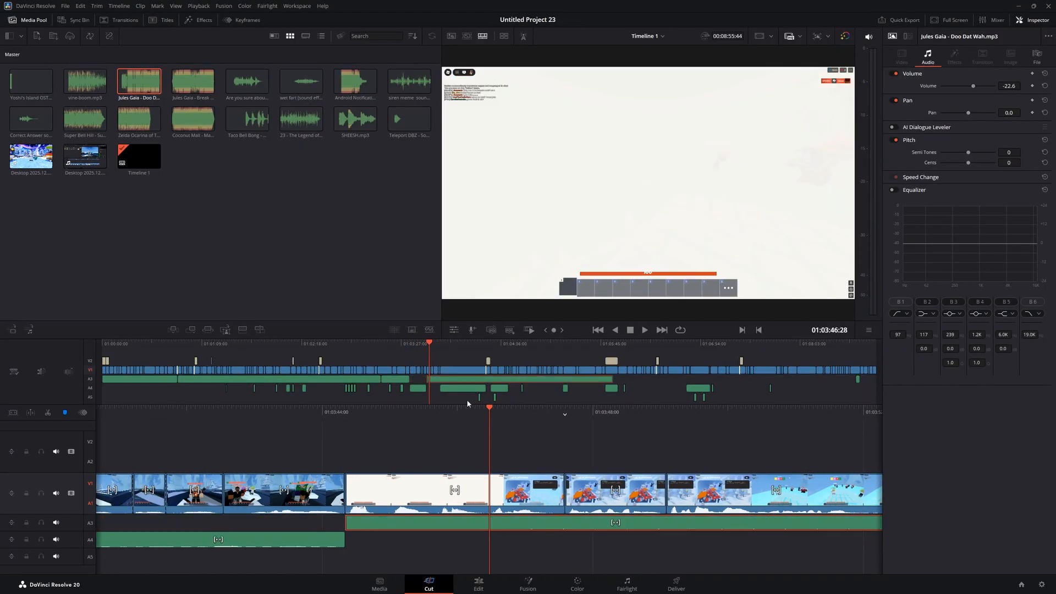
{"action": "left_click_drag", "start_coordinate": [429, 345], "coordinate": [415, 346]}
{"action": "key", "text": "space"}
{"action": "key", "text": "space"}
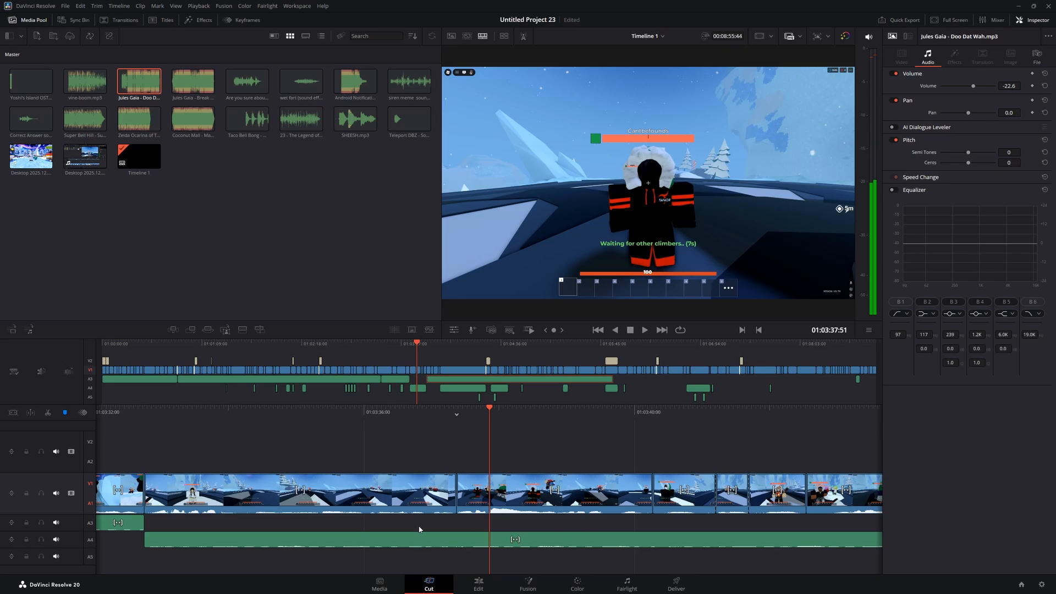
Review the edit up to the fading platforms instructions to check music placement
{"action": "left_click", "coordinate": [498, 513]}
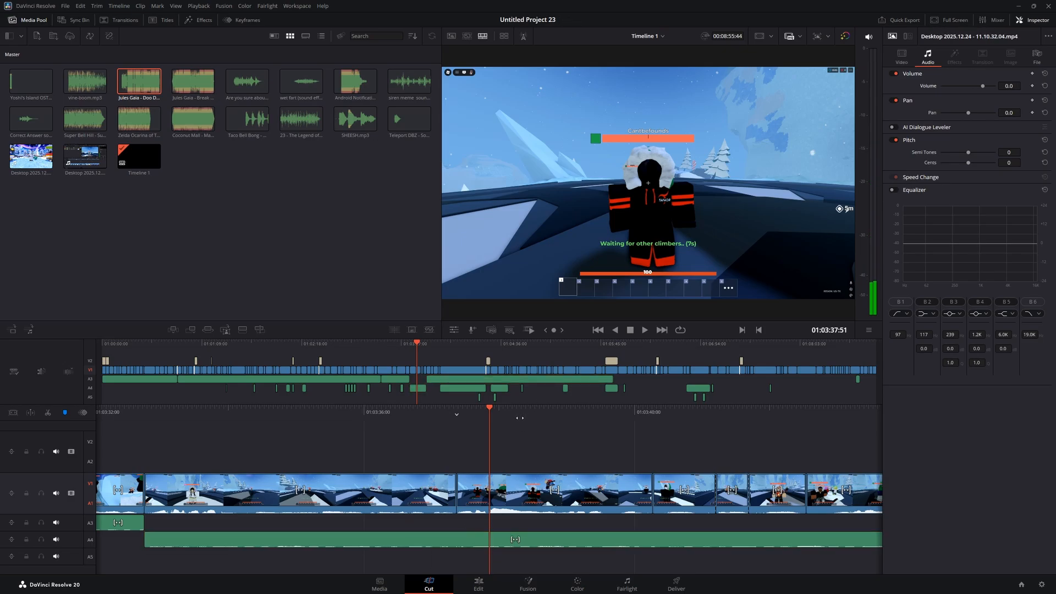
{"action": "mouse_move", "coordinate": [520, 418]}
{"action": "left_mouse_down"}
{"action": "mouse_move", "coordinate": [493, 416]}
{"action": "mouse_move", "coordinate": [539, 415]}
{"action": "left_mouse_up"}
{"action": "left_click", "coordinate": [431, 348]}
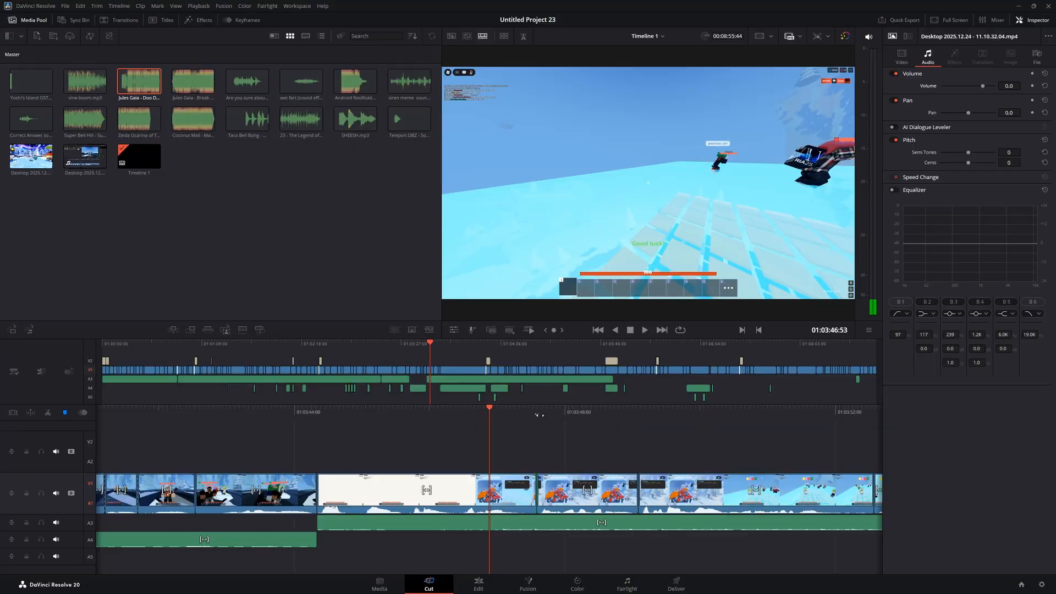
{"action": "mouse_move", "coordinate": [539, 415]}
{"action": "left_mouse_down"}
{"action": "mouse_move", "coordinate": [467, 417]}
{"action": "mouse_move", "coordinate": [560, 416]}
{"action": "left_mouse_up"}
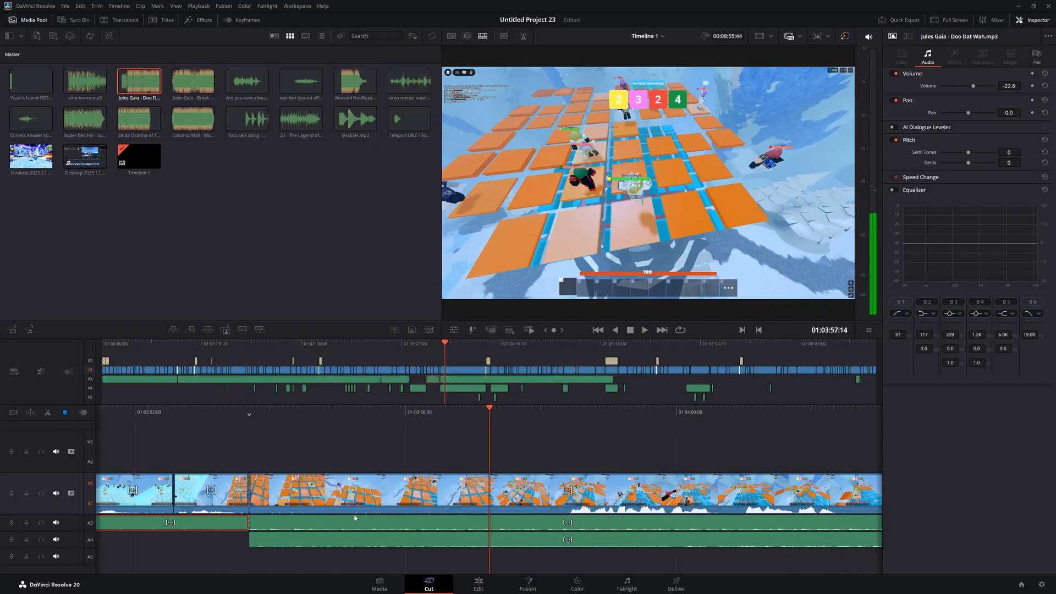
{"action": "mouse_move", "coordinate": [355, 516]}
{"action": "left_mouse_down"}
{"action": "mouse_move", "coordinate": [893, 518]}
{"action": "mouse_move", "coordinate": [353, 532]}
{"action": "left_mouse_up"}
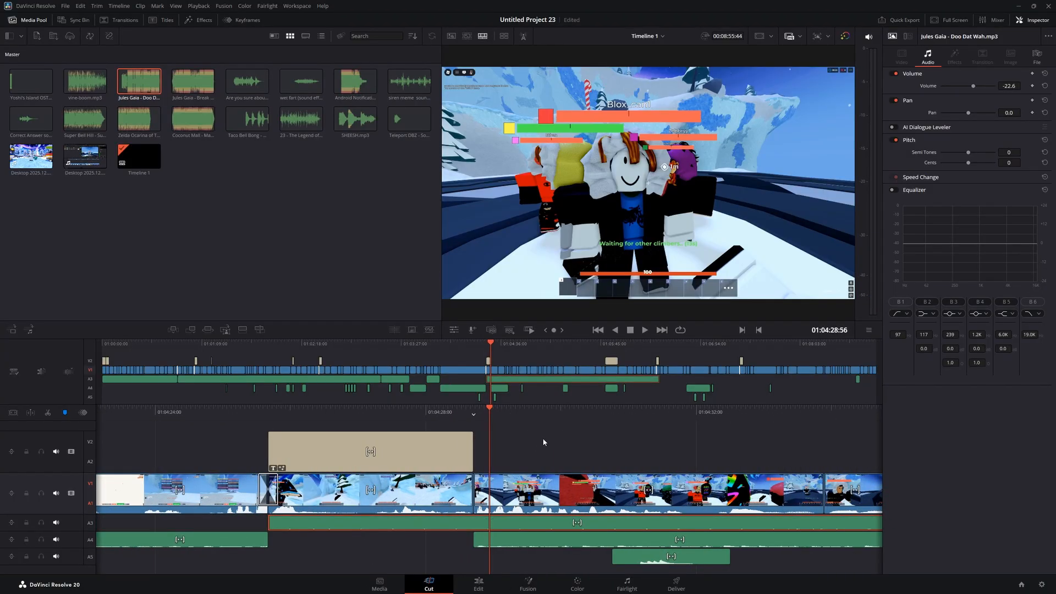
{"action": "left_click_drag", "start_coordinate": [500, 410], "coordinate": [519, 410]}
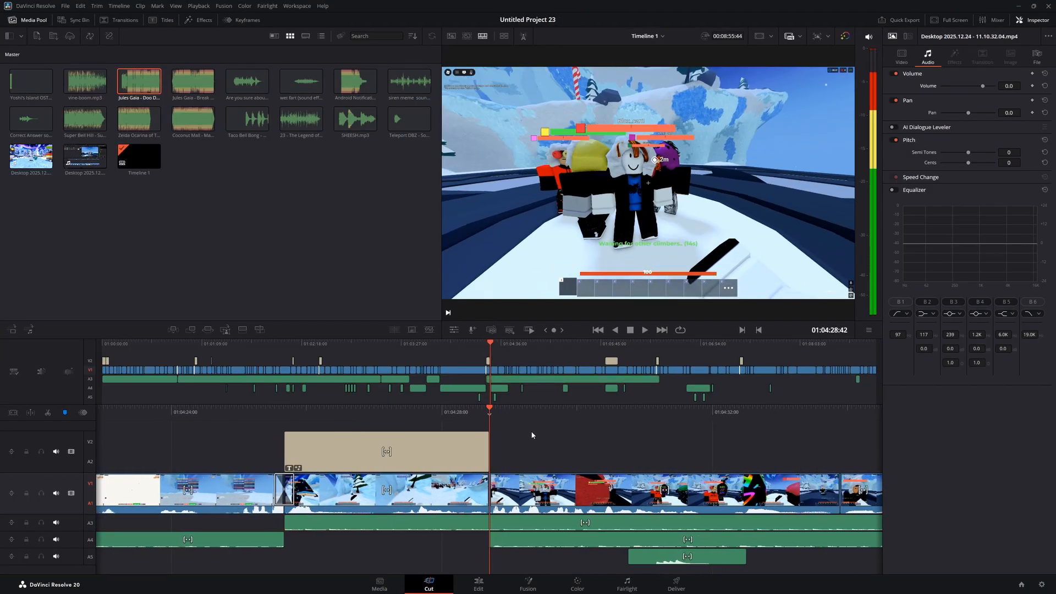
Shift the A3 music clip later and scrub back to the title to review
{"action": "left_click", "coordinate": [417, 521]}
{"action": "key", "text": "space"}
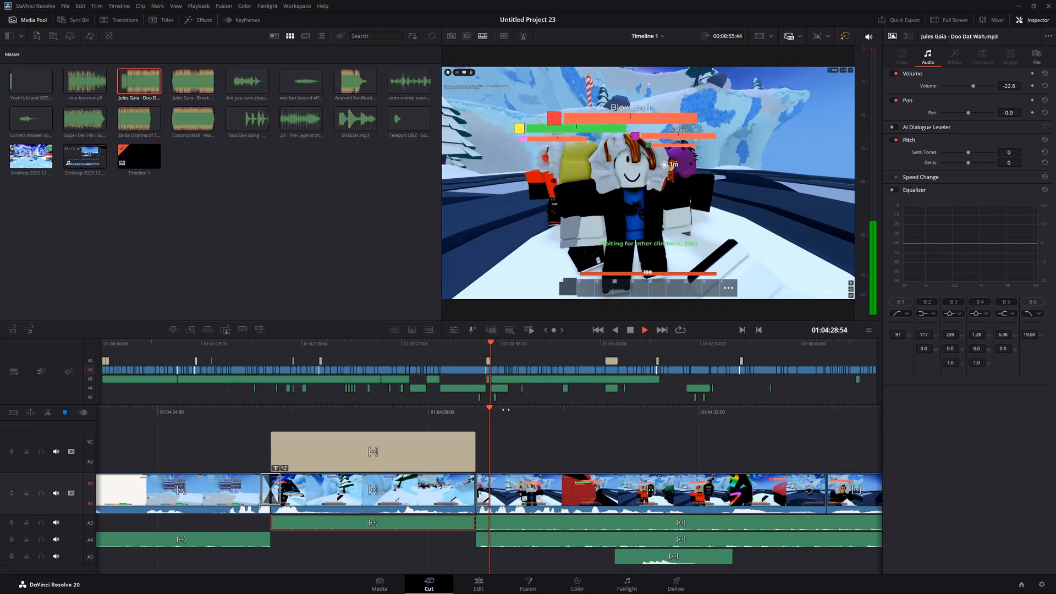
{"action": "left_click_drag", "start_coordinate": [523, 525], "coordinate": [427, 542]}
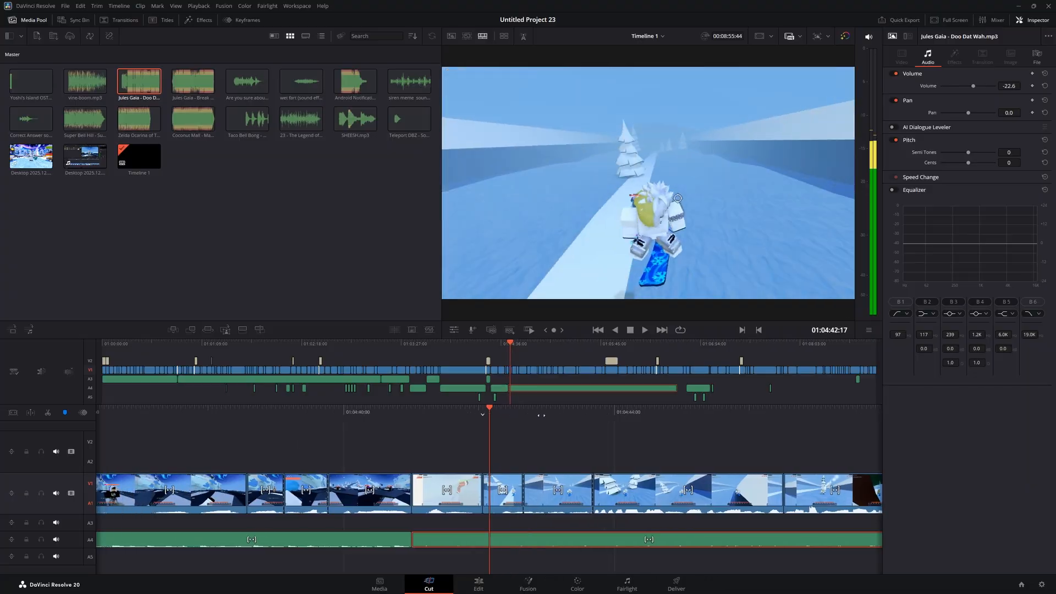
{"action": "left_click_drag", "start_coordinate": [542, 415], "coordinate": [826, 418]}
{"action": "left_click_drag", "start_coordinate": [505, 417], "coordinate": [707, 435]}
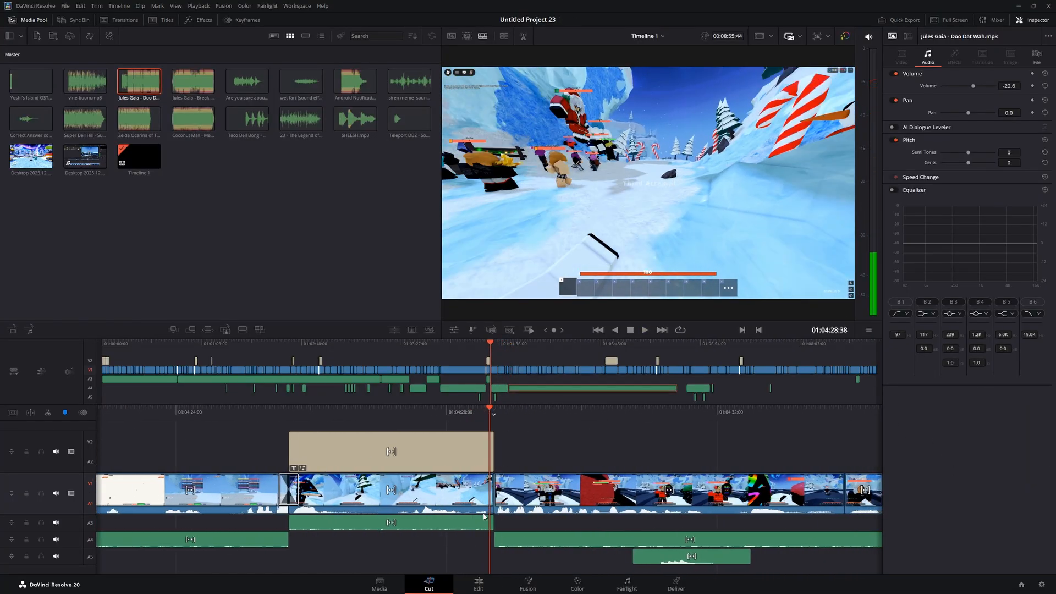
Drop Bop It.mp3 from File Explorer onto track A4 at the playhead near 01:06:44
{"action": "key", "text": "super"}
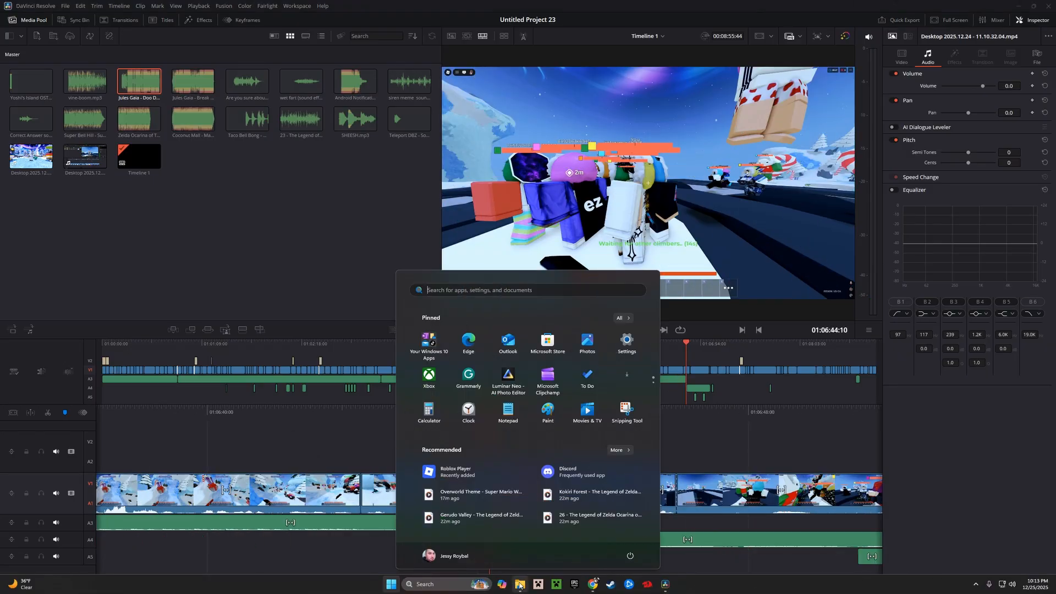
{"action": "left_click", "coordinate": [525, 585]}
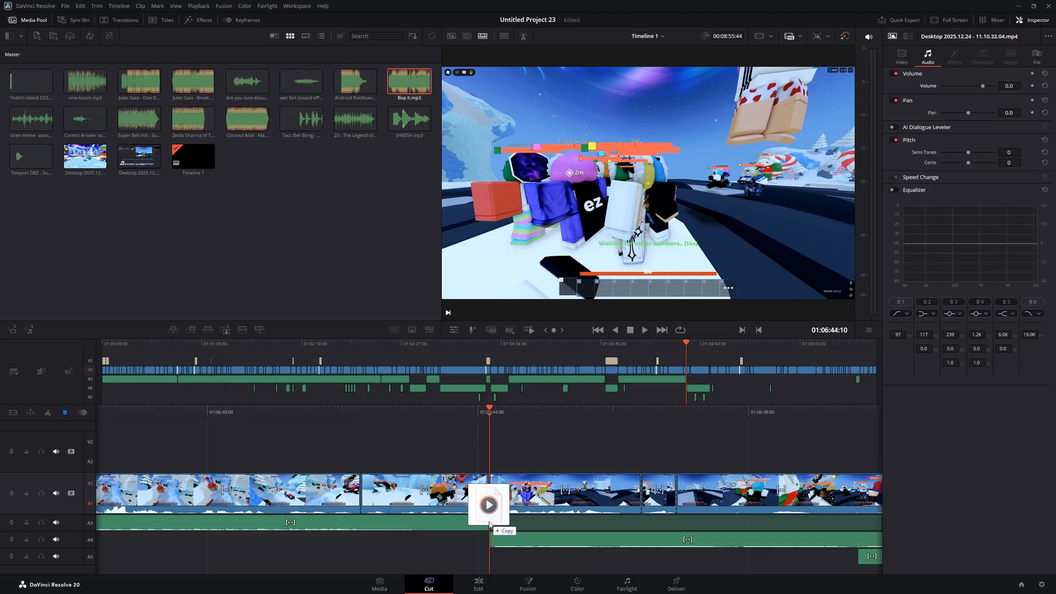
{"action": "left_click_drag", "start_coordinate": [488, 502], "coordinate": [514, 524]}
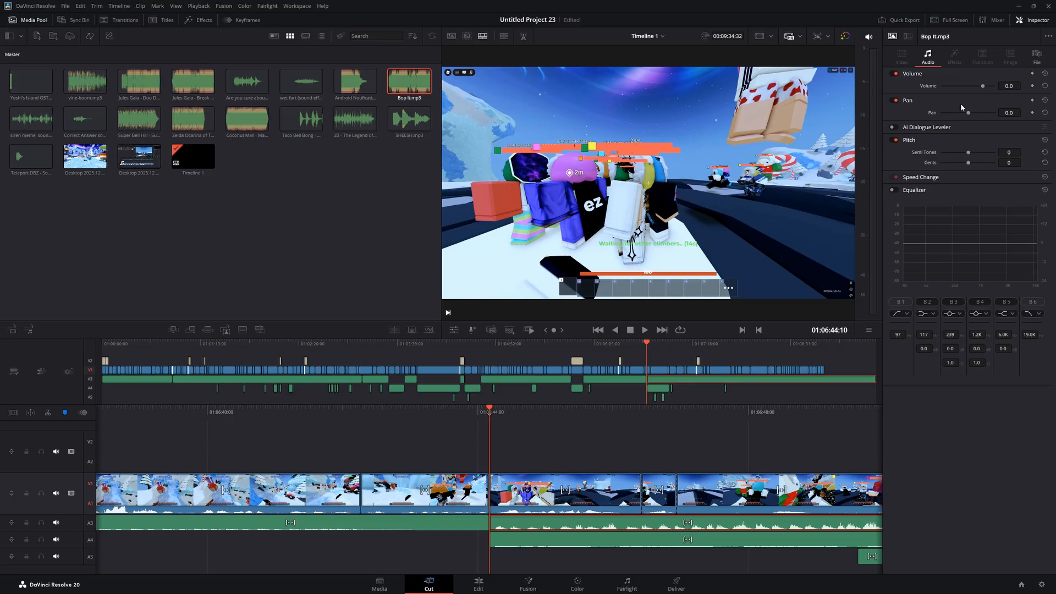
Lower the Bop It sound effect to -22.6 volume and play back to check
{"action": "left_click_drag", "start_coordinate": [981, 85], "coordinate": [976, 86]}
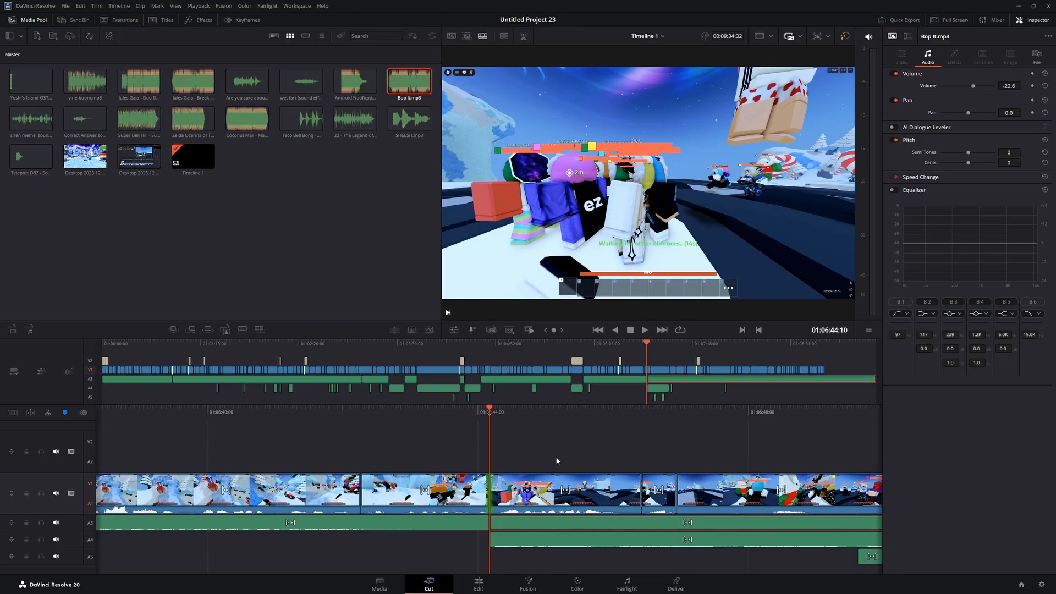
{"action": "key", "text": "space"}
{"action": "left_click", "coordinate": [547, 436]}
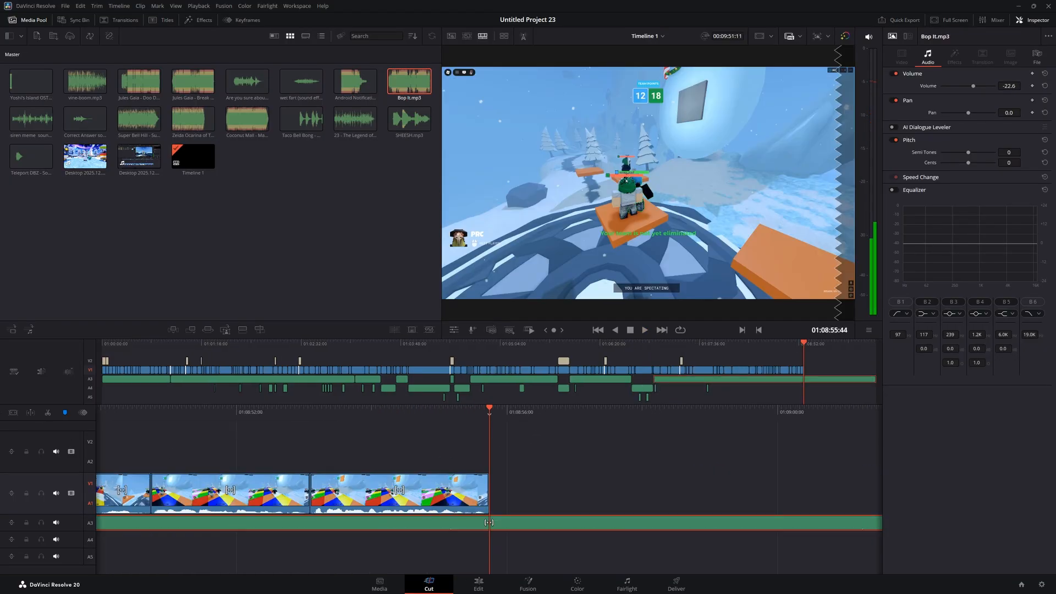
Trim the A3 music so it ends exactly where the last gameplay clip ends
{"action": "left_click", "coordinate": [48, 413]}
{"action": "left_click", "coordinate": [544, 528]}
{"action": "key", "text": "Delete"}
{"action": "mouse_move", "coordinate": [478, 422]}
{"action": "left_mouse_down"}
{"action": "mouse_move", "coordinate": [661, 443]}
{"action": "mouse_move", "coordinate": [558, 413]}
{"action": "left_mouse_up"}
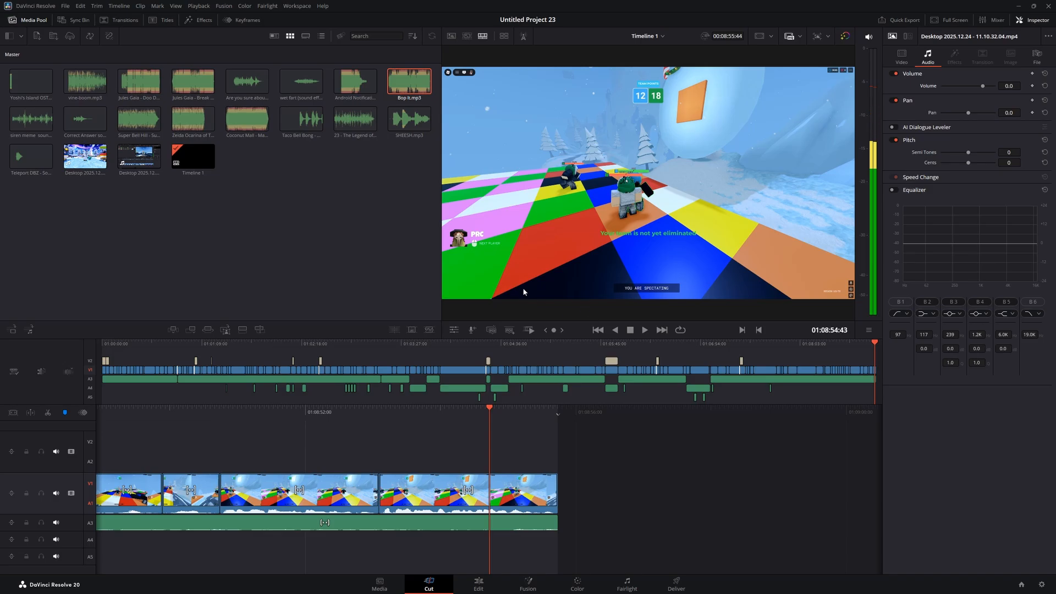
{"action": "left_click", "coordinate": [90, 522]}
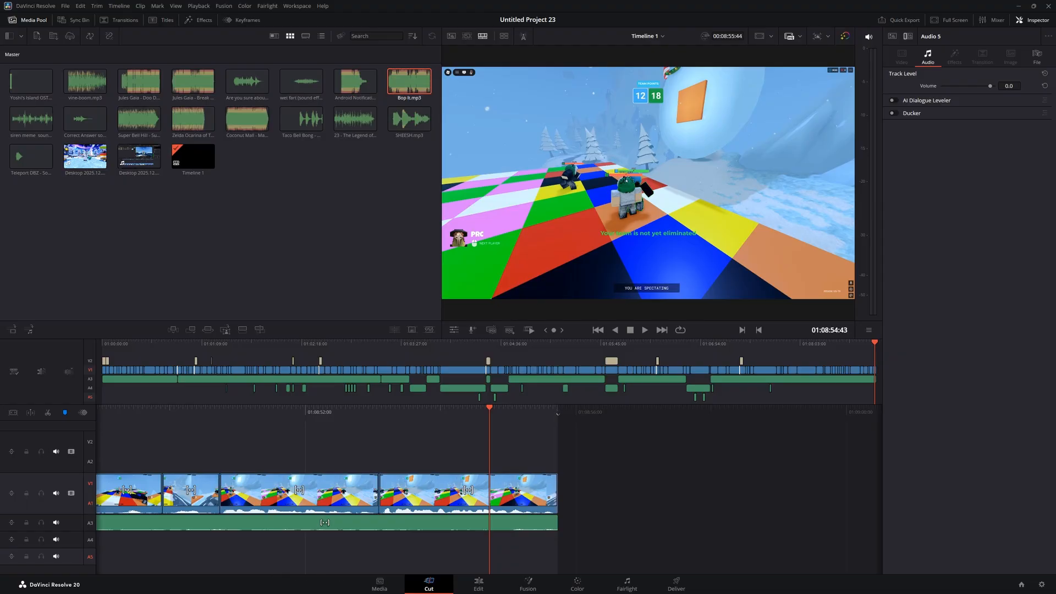
Add OUTRO.mov from File Explorer to the end of V1 and preview it
{"action": "key", "text": "super"}
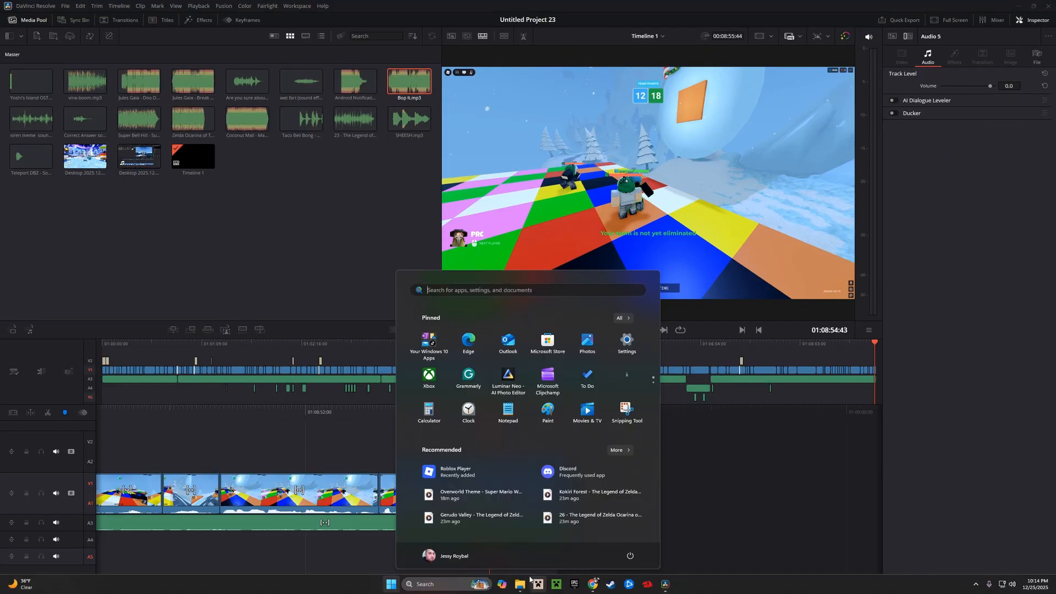
{"action": "left_click", "coordinate": [520, 584]}
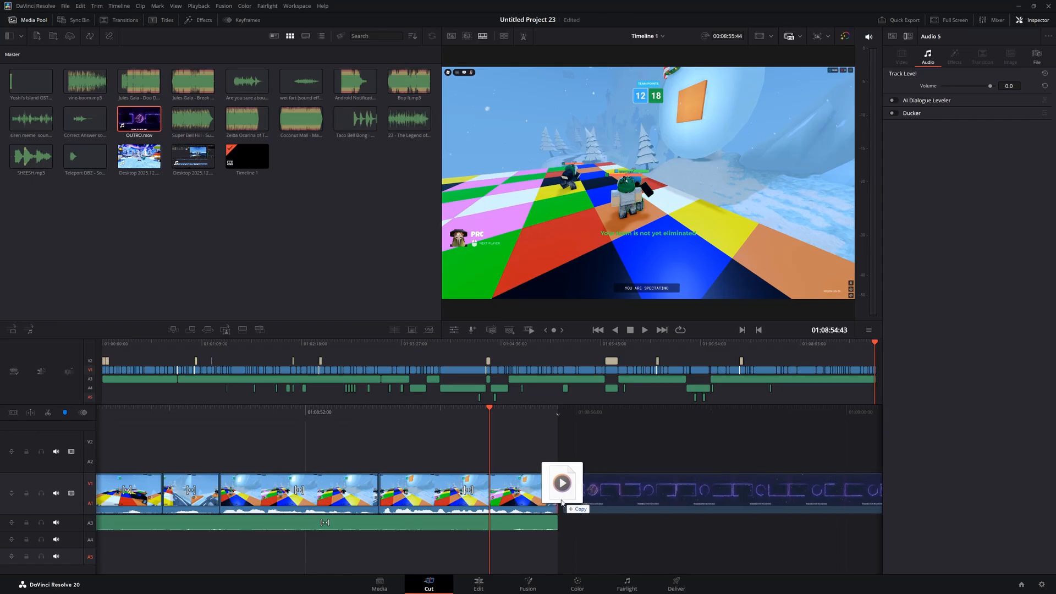
{"action": "left_click_drag", "start_coordinate": [559, 502], "coordinate": [557, 502]}
{"action": "key", "text": "space"}
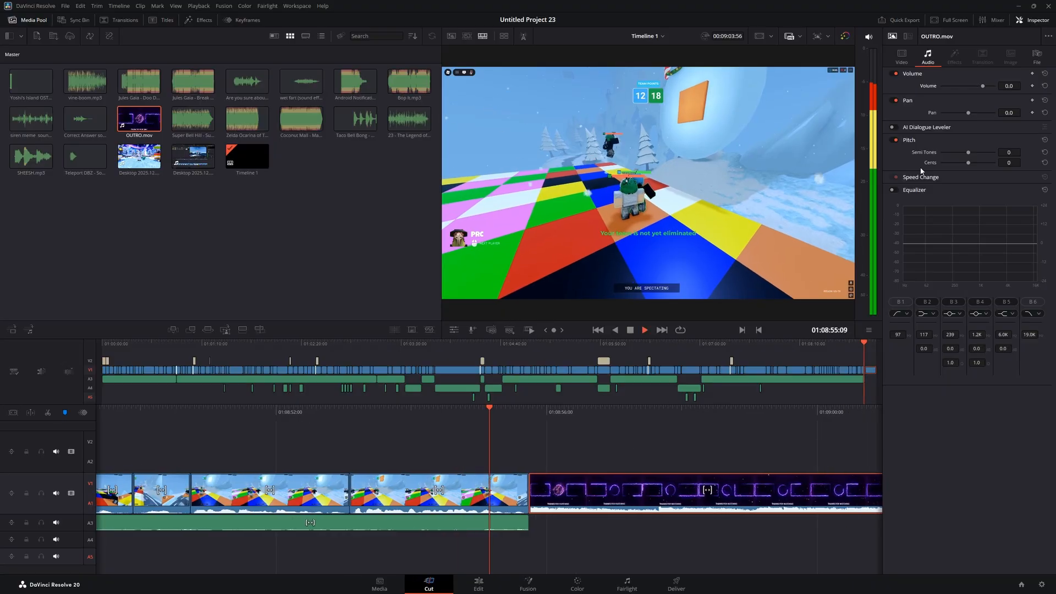
{"action": "key", "text": "space"}
Lower OUTRO.mov's volume to -8.7 and go to the Deliver page
{"action": "left_click_drag", "start_coordinate": [982, 87], "coordinate": [979, 91]}
{"action": "left_click", "coordinate": [561, 439]}
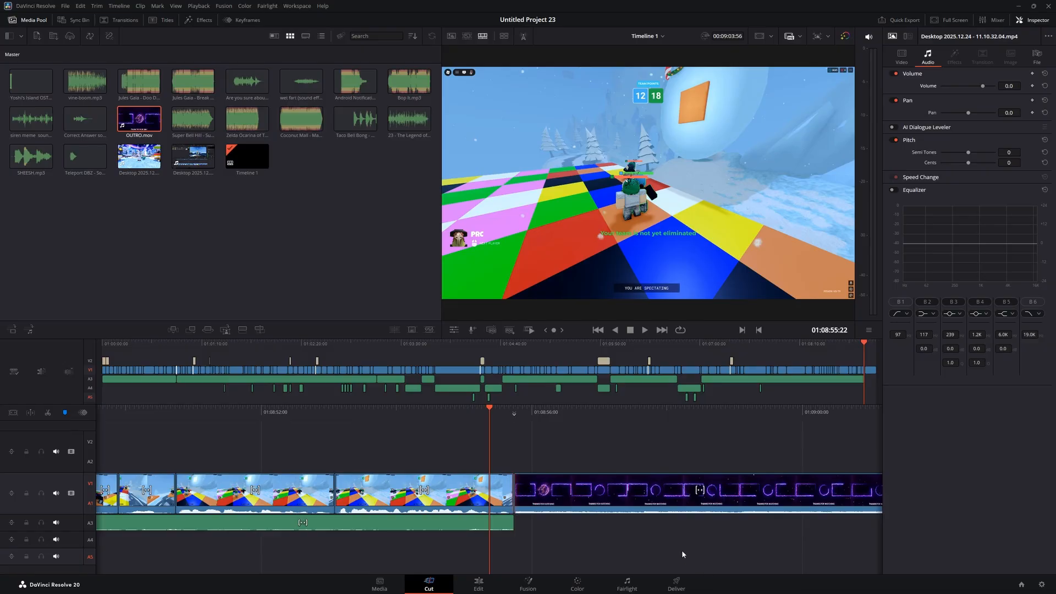
{"action": "left_click", "coordinate": [685, 587]}
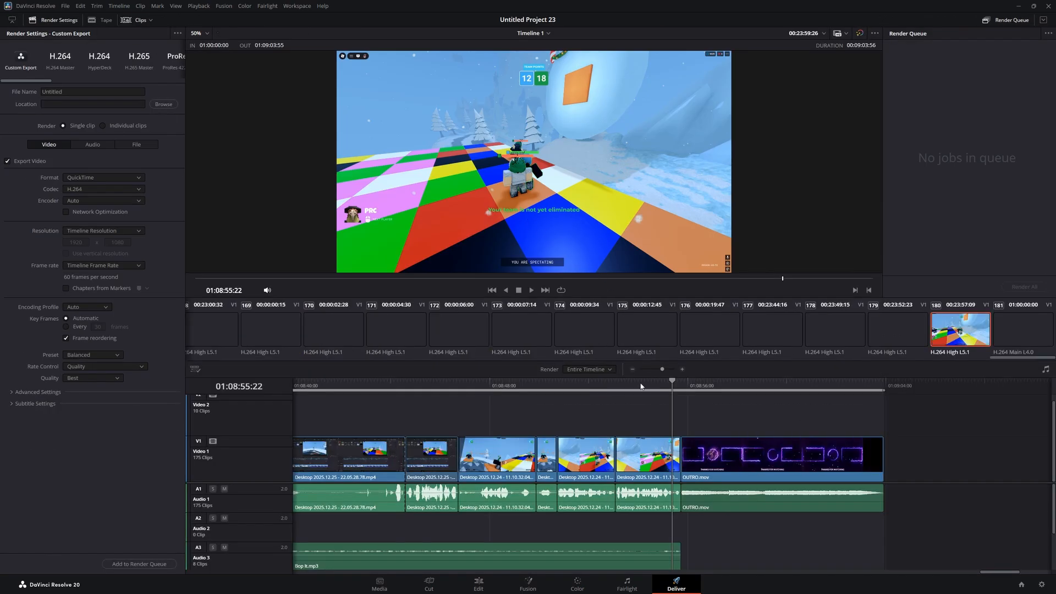
Render the edit as 'snow mountain' to the Videos folder through the render queue
{"action": "left_click", "coordinate": [77, 92]}
{"action": "key", "text": "BackSpace"}
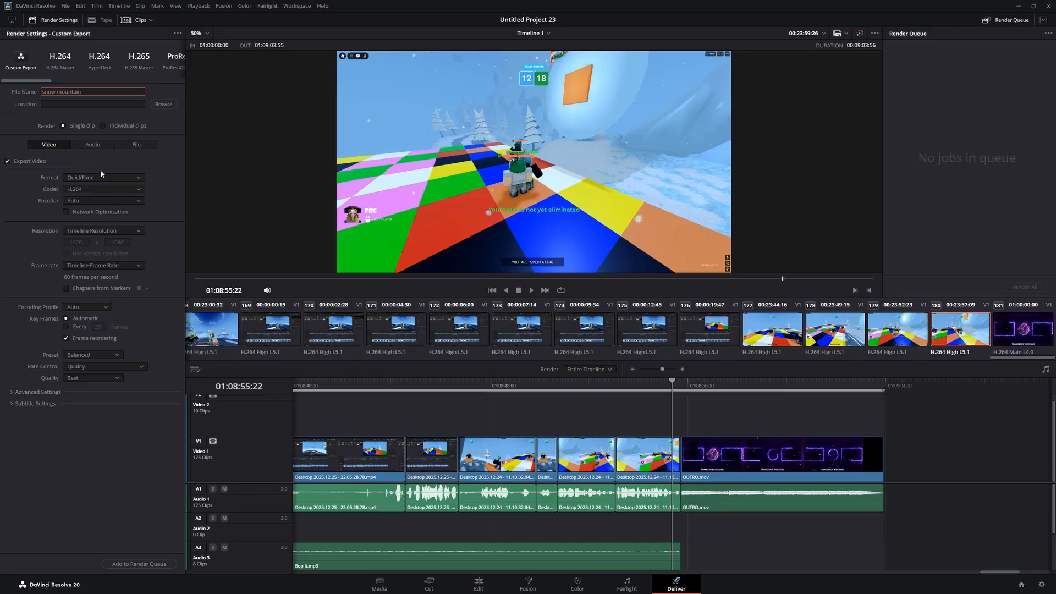
{"action": "left_click", "coordinate": [139, 564]}
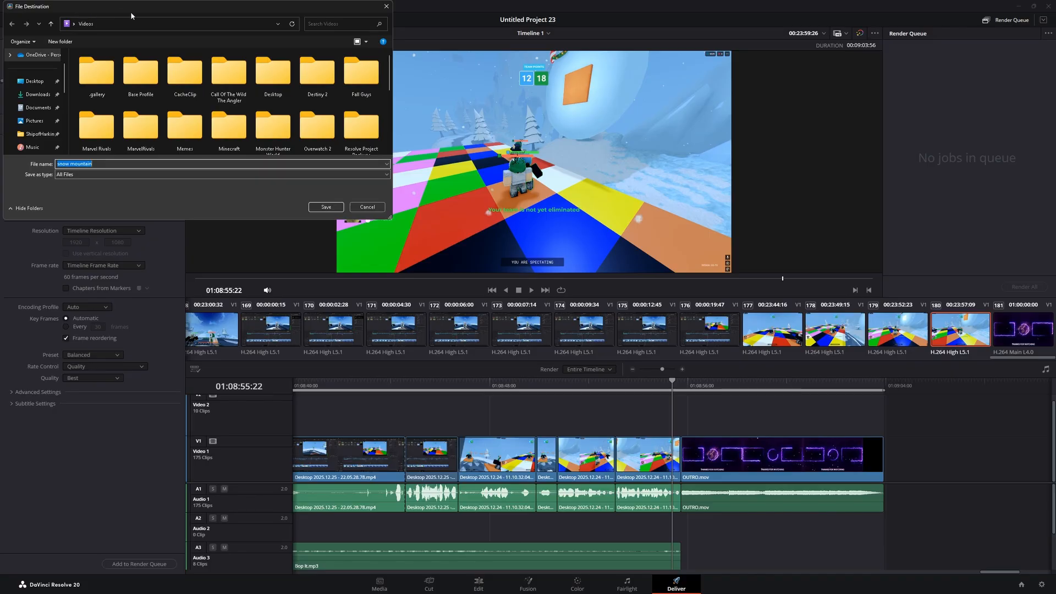
{"action": "left_click", "coordinate": [327, 207]}
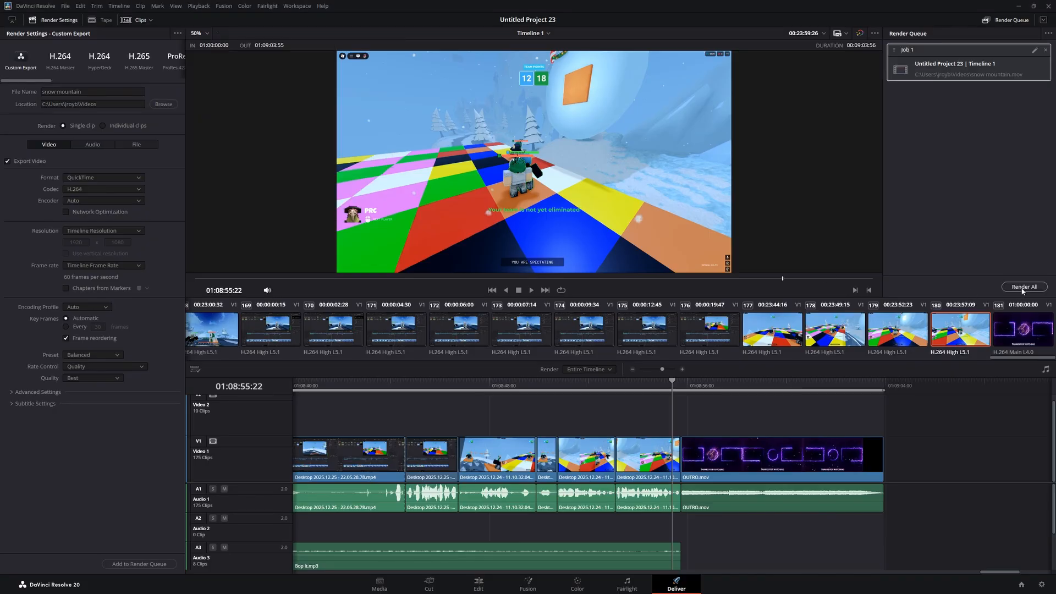
{"action": "left_click", "coordinate": [1024, 287]}
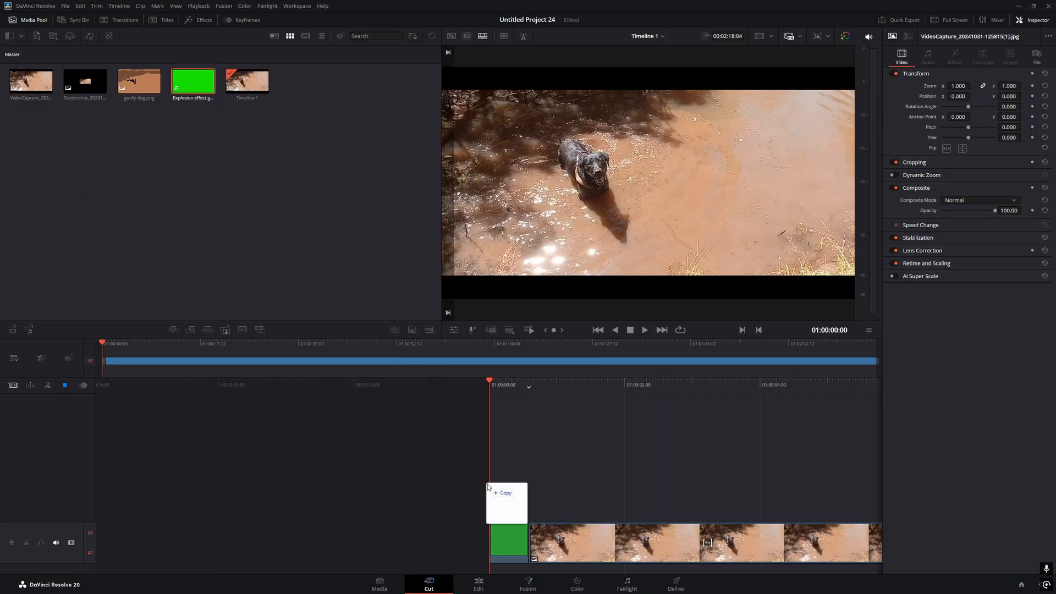
Stack the Explosion effect clip on V2 above the dog clip and play it back
{"action": "left_click_drag", "start_coordinate": [489, 488], "coordinate": [496, 502]}
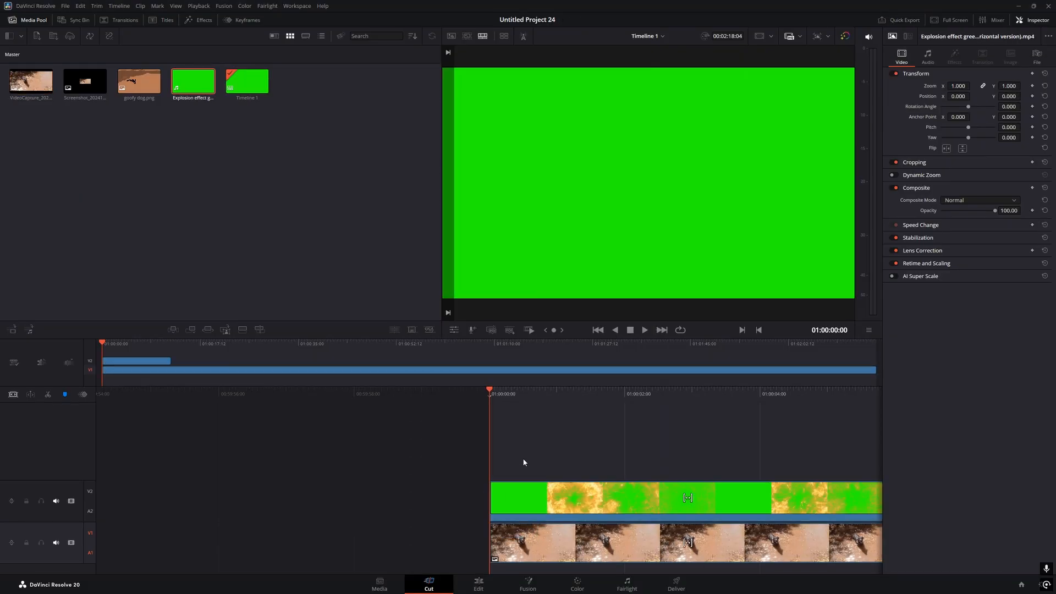
{"action": "left_click", "coordinate": [563, 499]}
{"action": "key", "text": "space"}
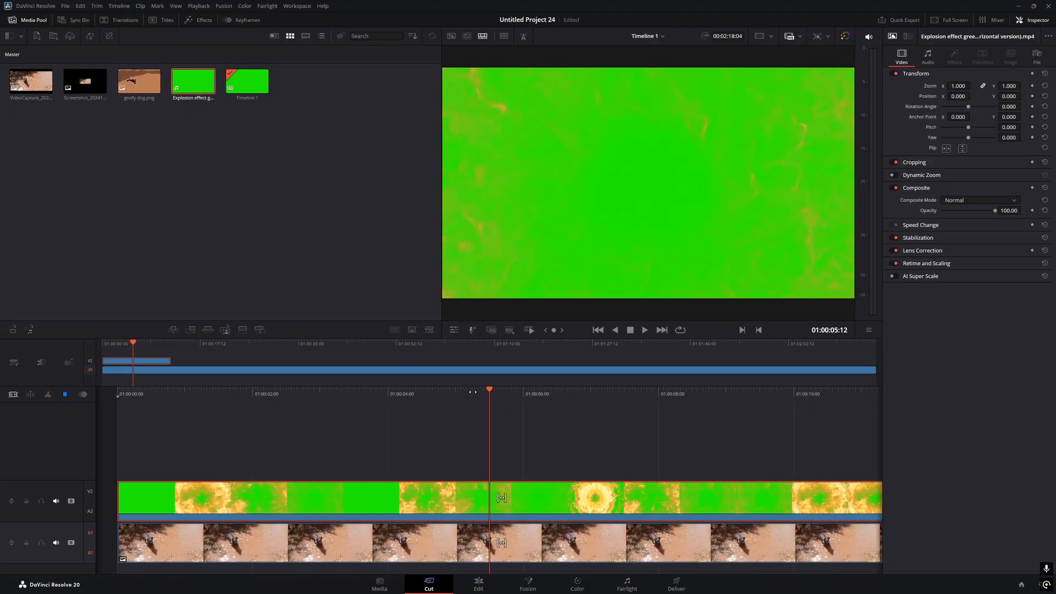
{"action": "key", "text": "Home"}
{"action": "key", "text": "space"}
{"action": "key", "text": "space"}
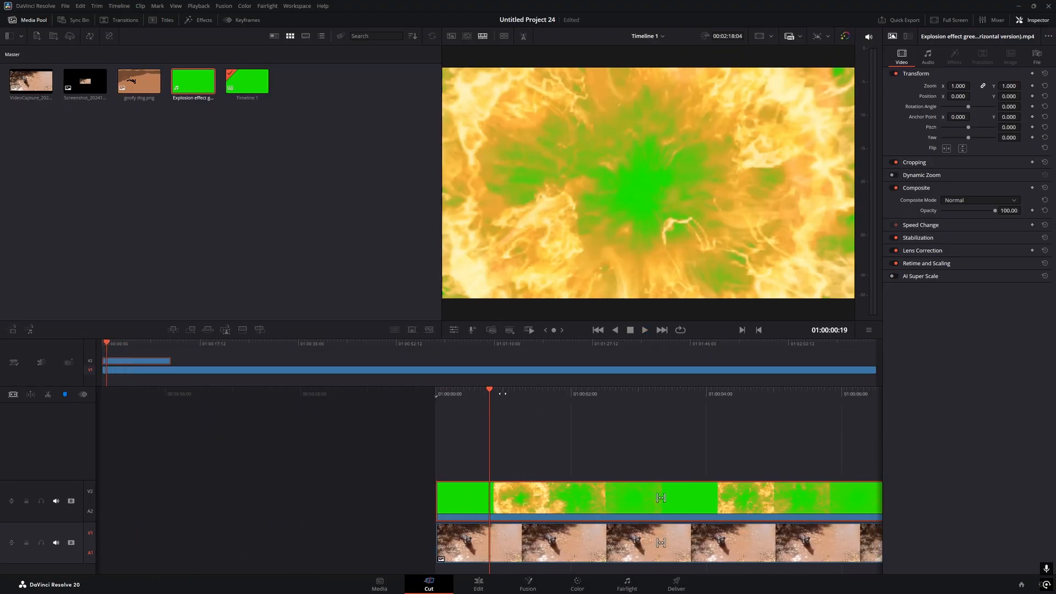
{"action": "left_click_drag", "start_coordinate": [503, 393], "coordinate": [520, 394]}
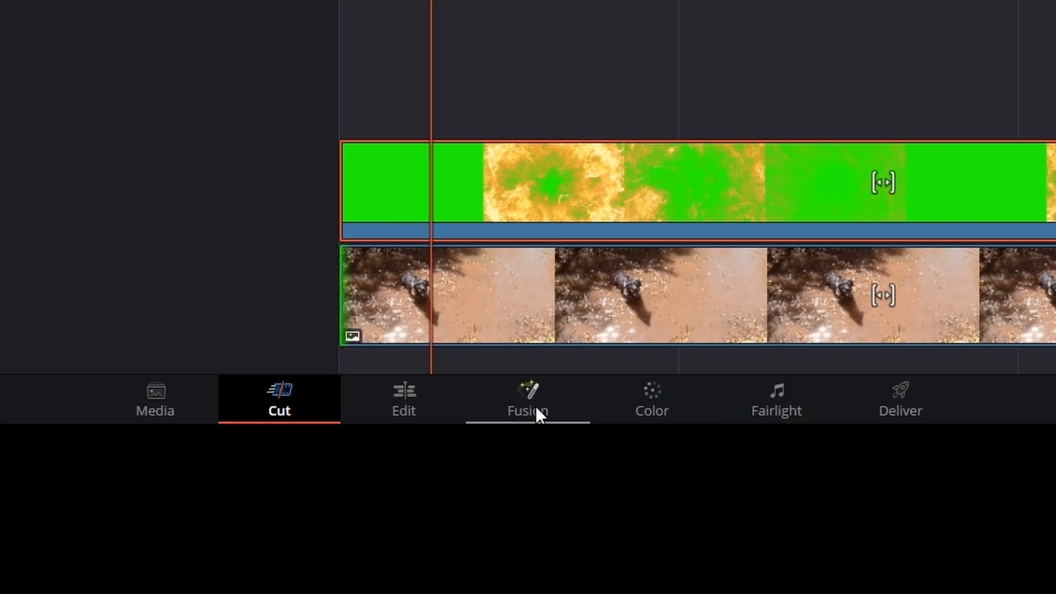
Add an alpha output to the explosion clip's node graph on the Color page
{"action": "left_click", "coordinate": [652, 400]}
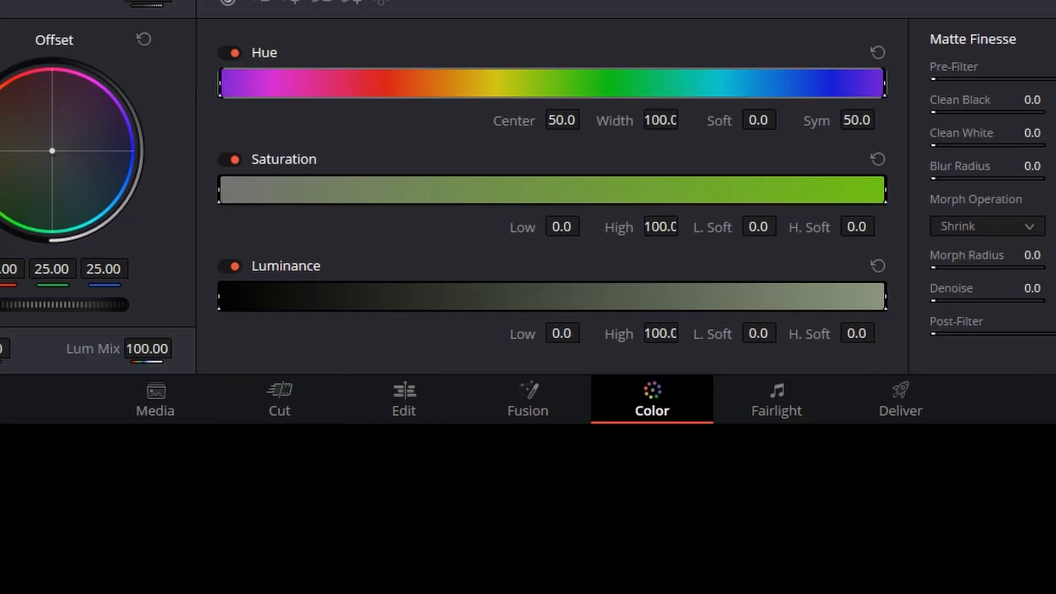
{"action": "right_click", "coordinate": [814, 148]}
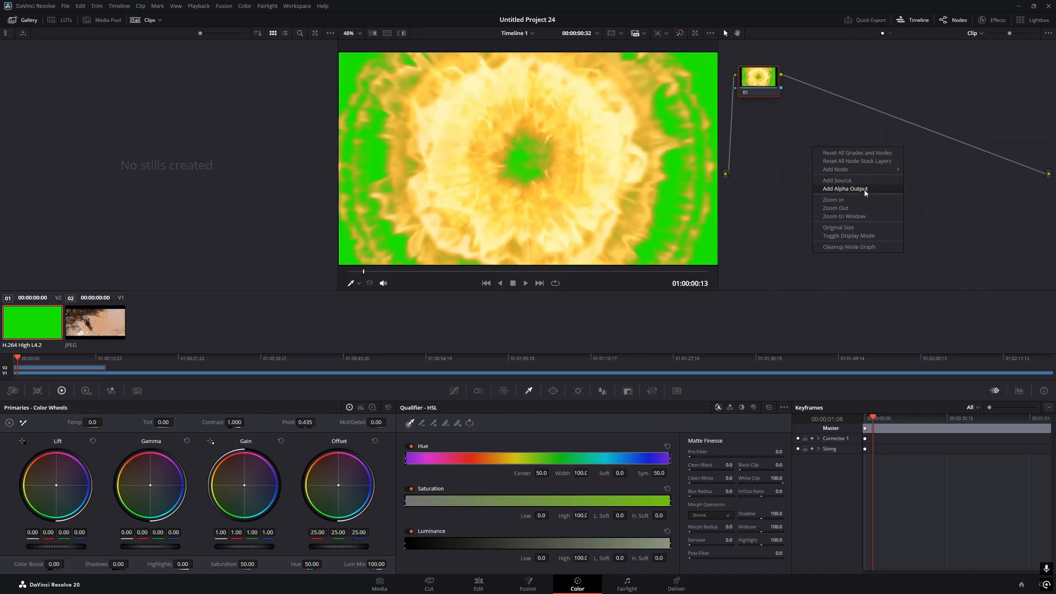
{"action": "left_click", "coordinate": [866, 189]}
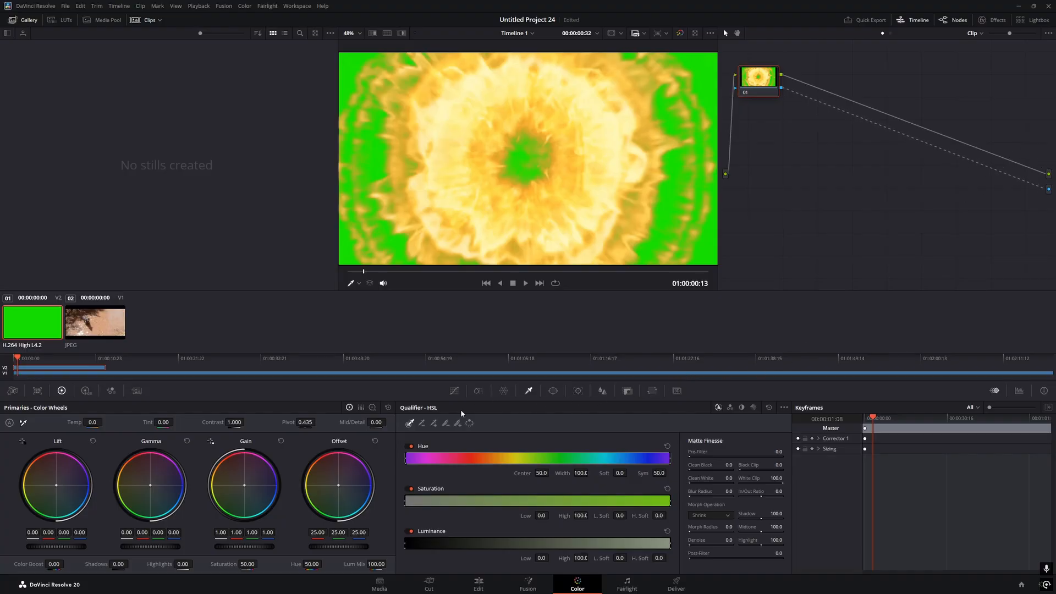
Key out the green with the Qualifier eyedropper and Picker +, then preview on Cut
{"action": "left_click", "coordinate": [699, 164]}
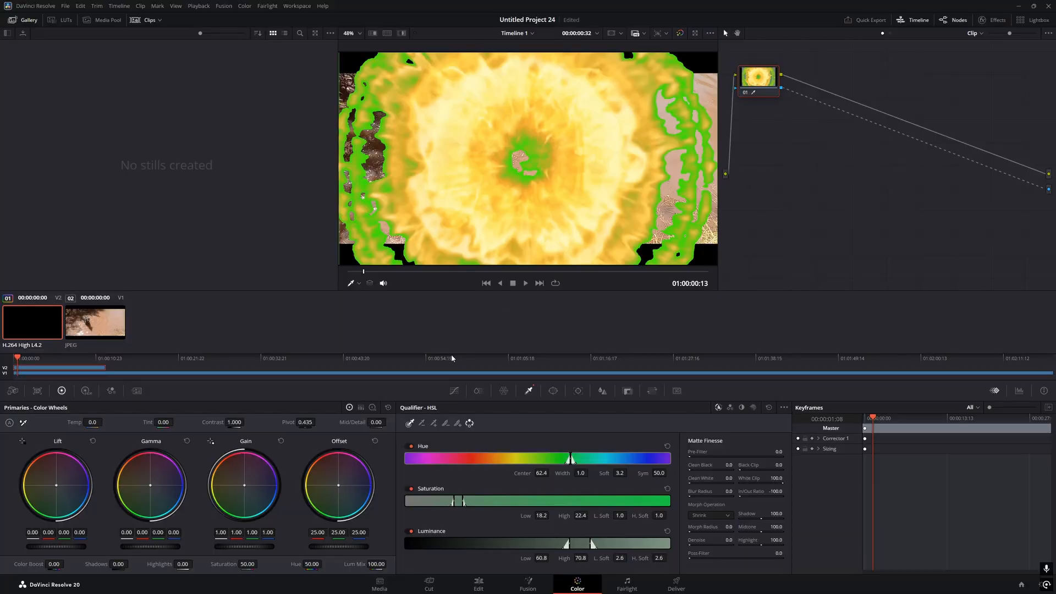
{"action": "left_click", "coordinate": [457, 423]}
{"action": "left_click", "coordinate": [686, 181]}
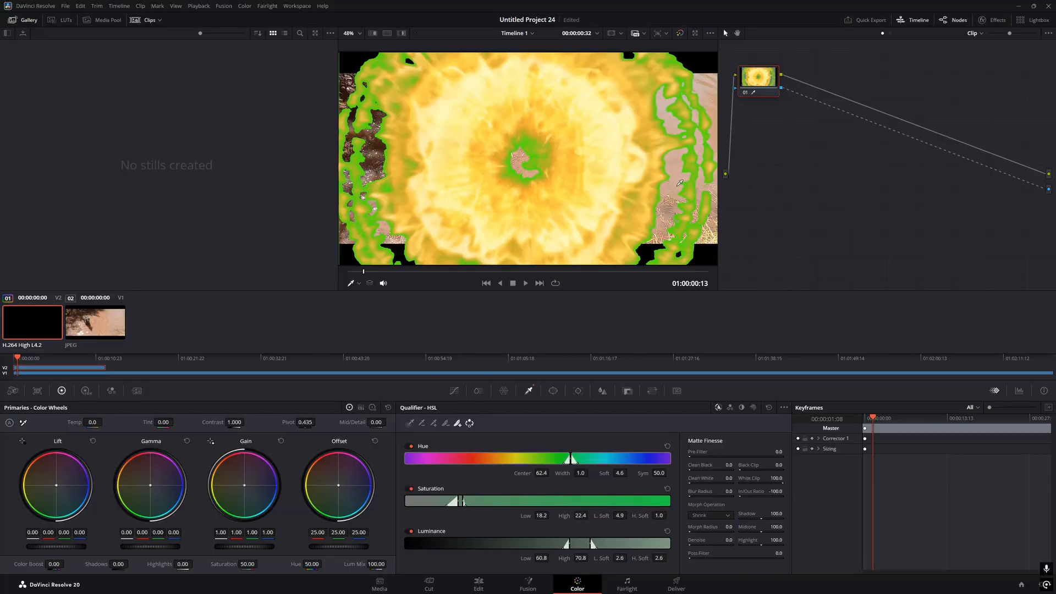
{"action": "left_click", "coordinate": [680, 183]}
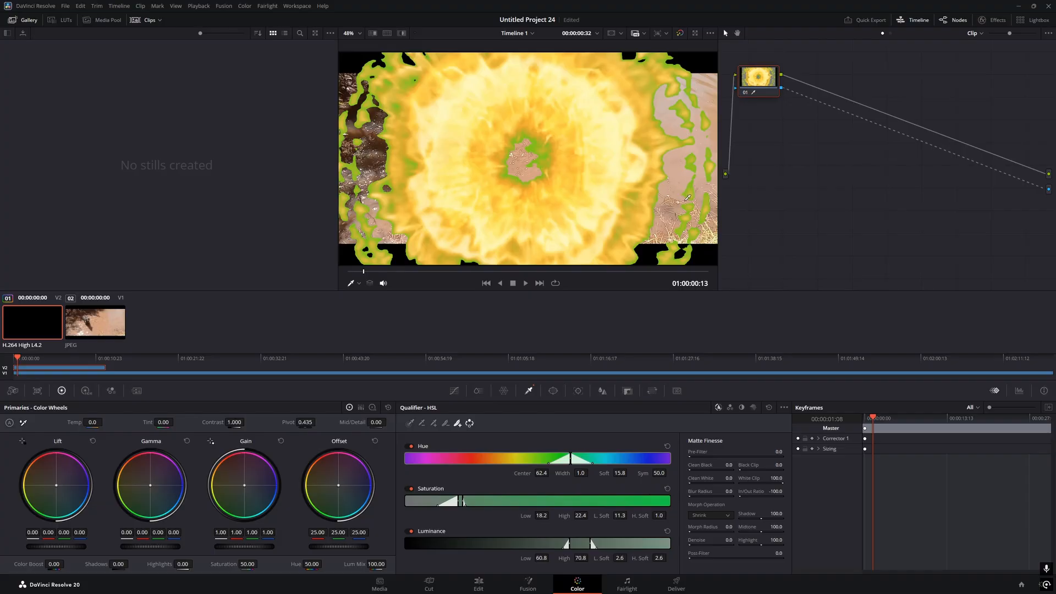
{"action": "left_click", "coordinate": [688, 198]}
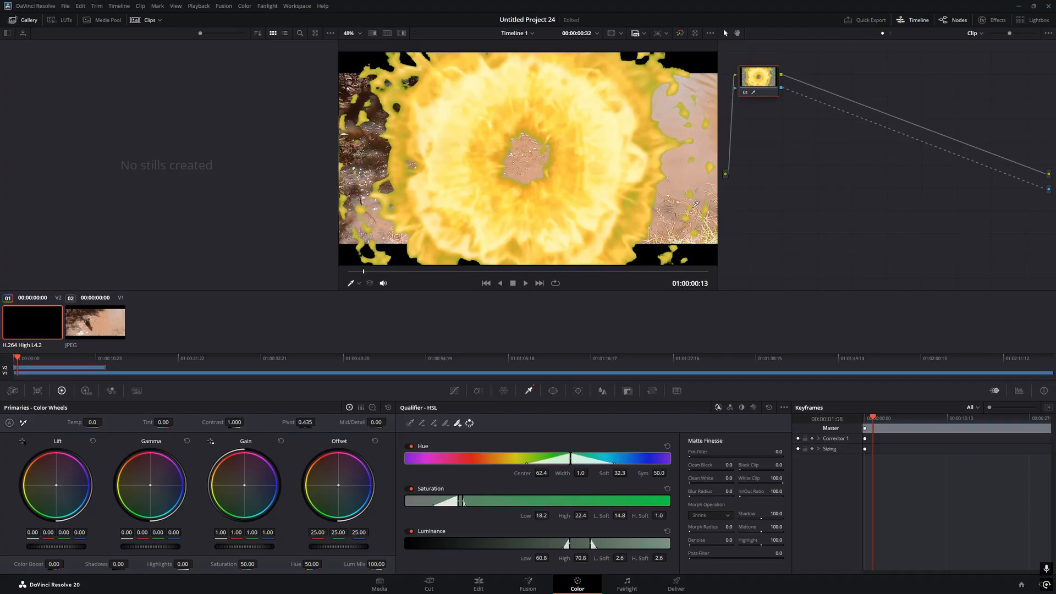
{"action": "left_click", "coordinate": [429, 584]}
{"action": "key", "text": "space"}
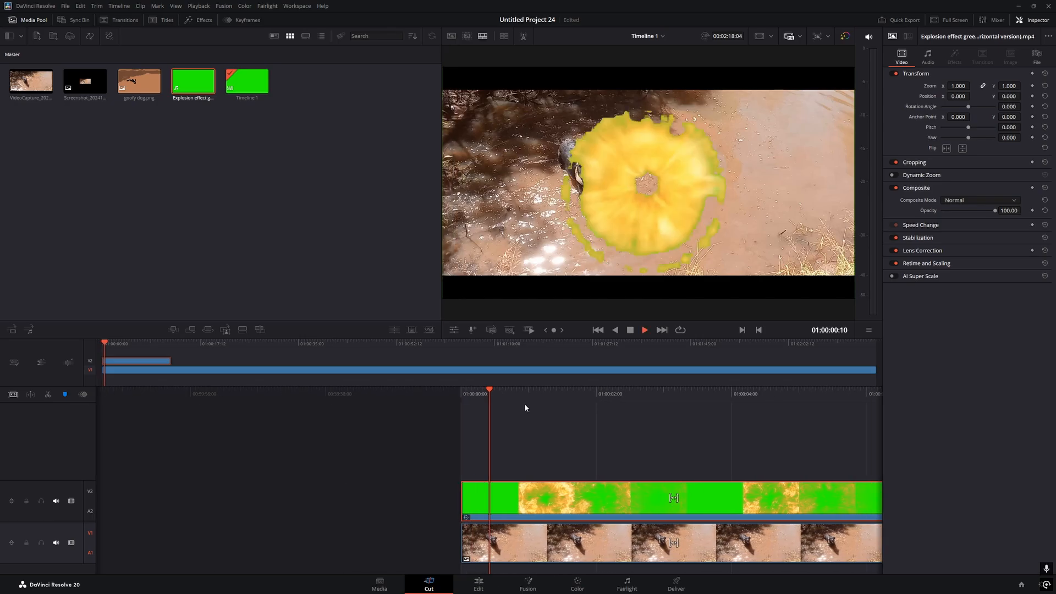
Scrub back through the explosion and inspect the green-screen key on the Color page
{"action": "left_click_drag", "start_coordinate": [528, 404], "coordinate": [578, 425]}
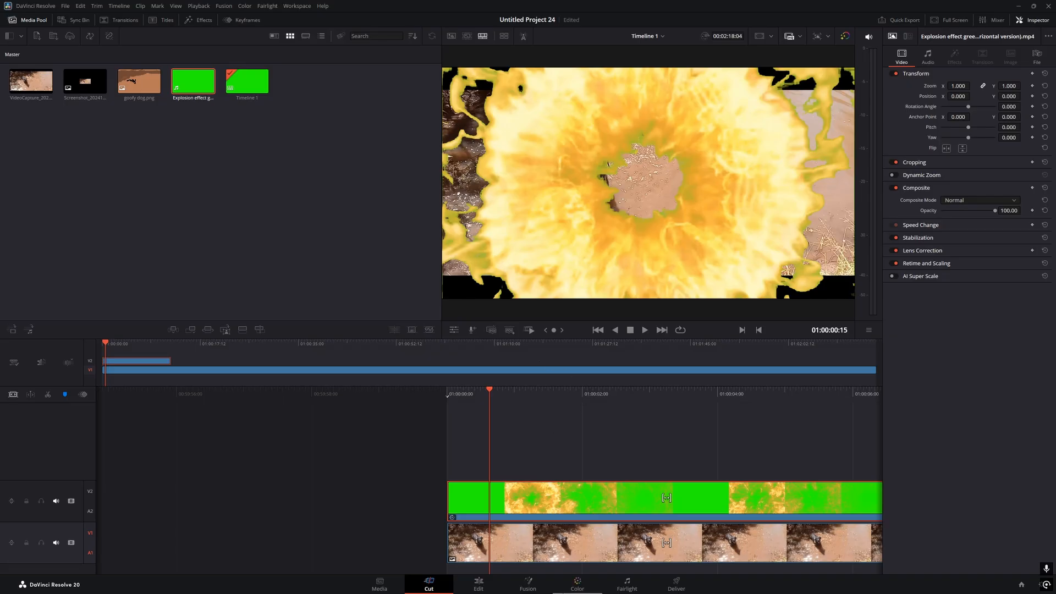
{"action": "left_click", "coordinate": [594, 584]}
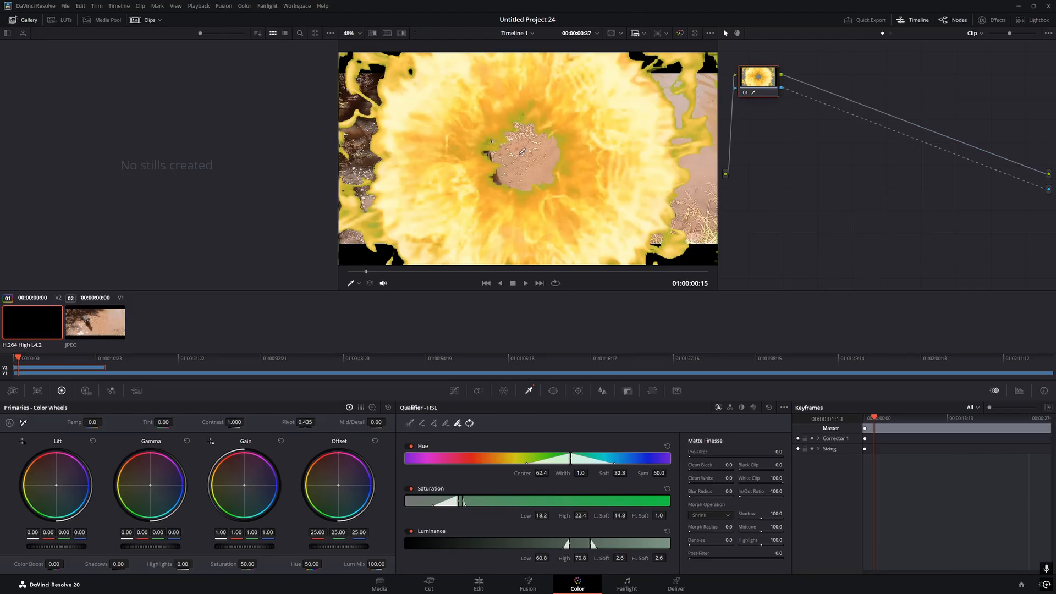
{"action": "left_click", "coordinate": [448, 585]}
Replay the keyed explosion-over-dog composite from the start, then switch on trim editing
{"action": "left_click_drag", "start_coordinate": [495, 392], "coordinate": [601, 400]}
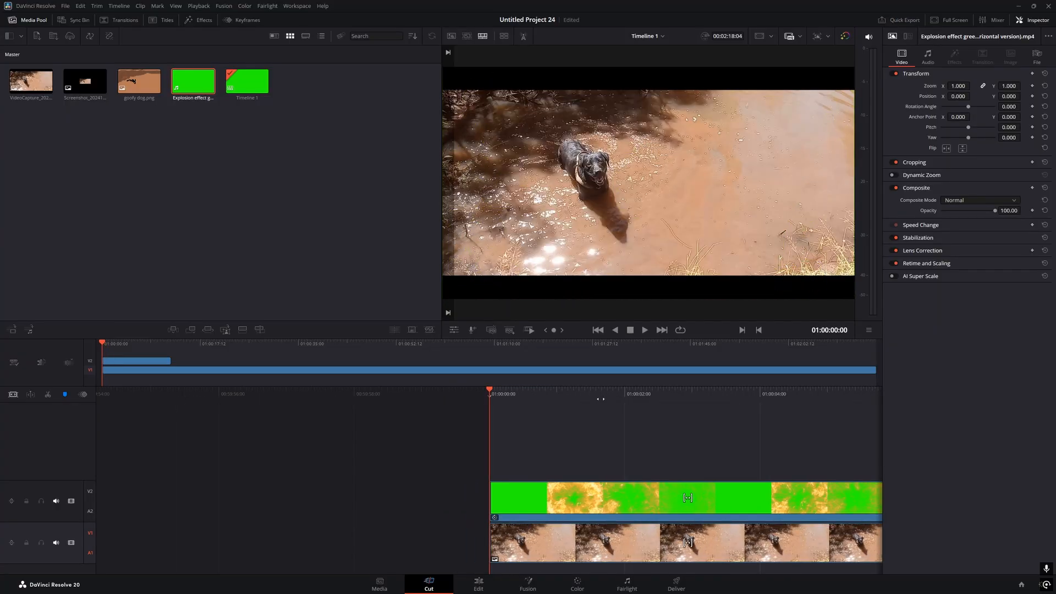
{"action": "key", "text": "space"}
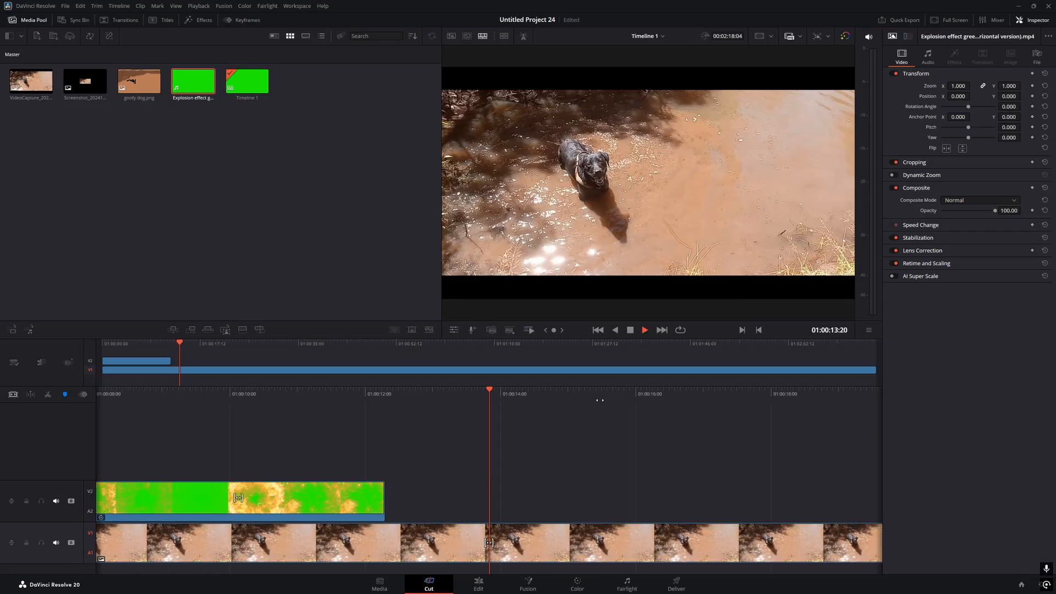
{"action": "key", "text": "space"}
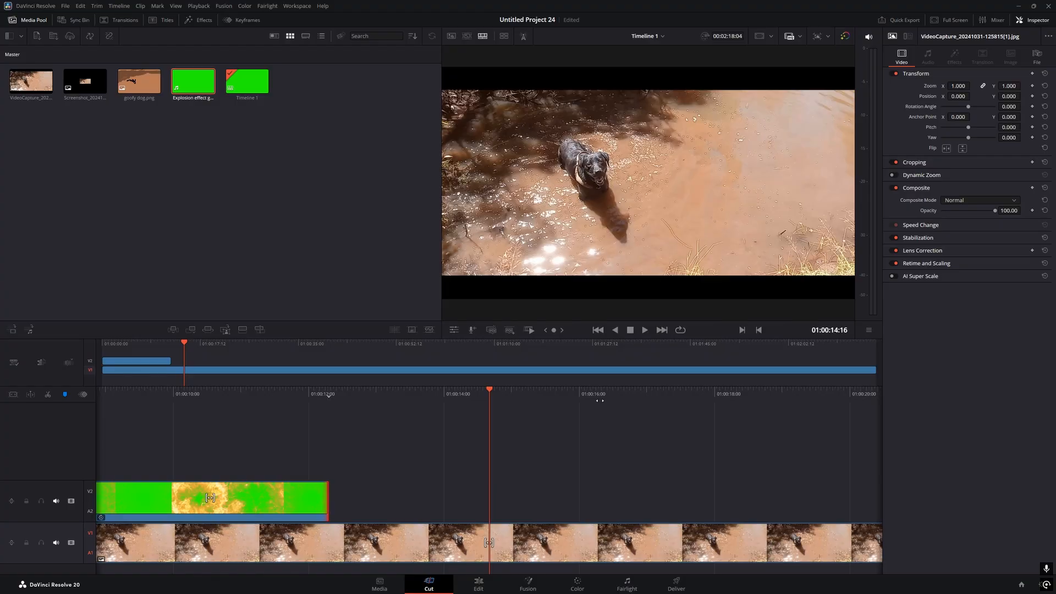
{"action": "key", "text": "t"}
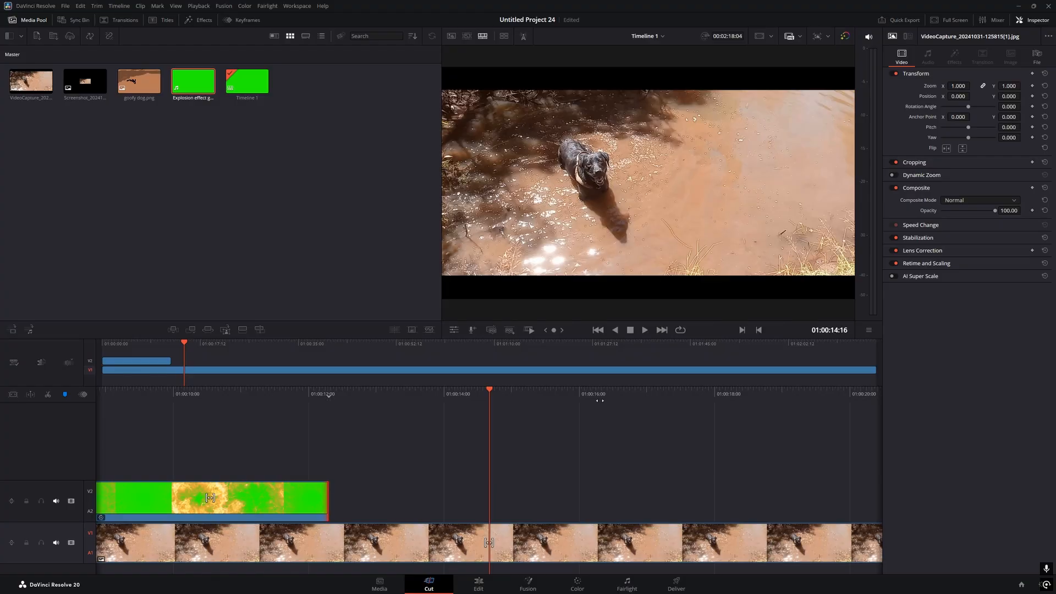